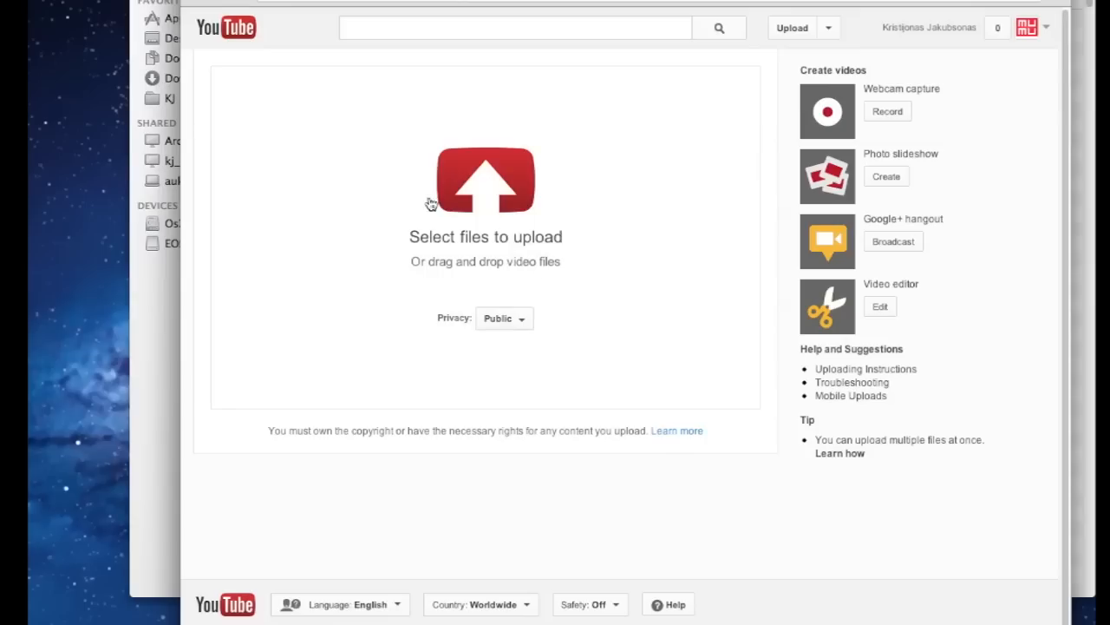
Bring the Finder window listing the images and Canon raw files to the front
key("super+Tab")
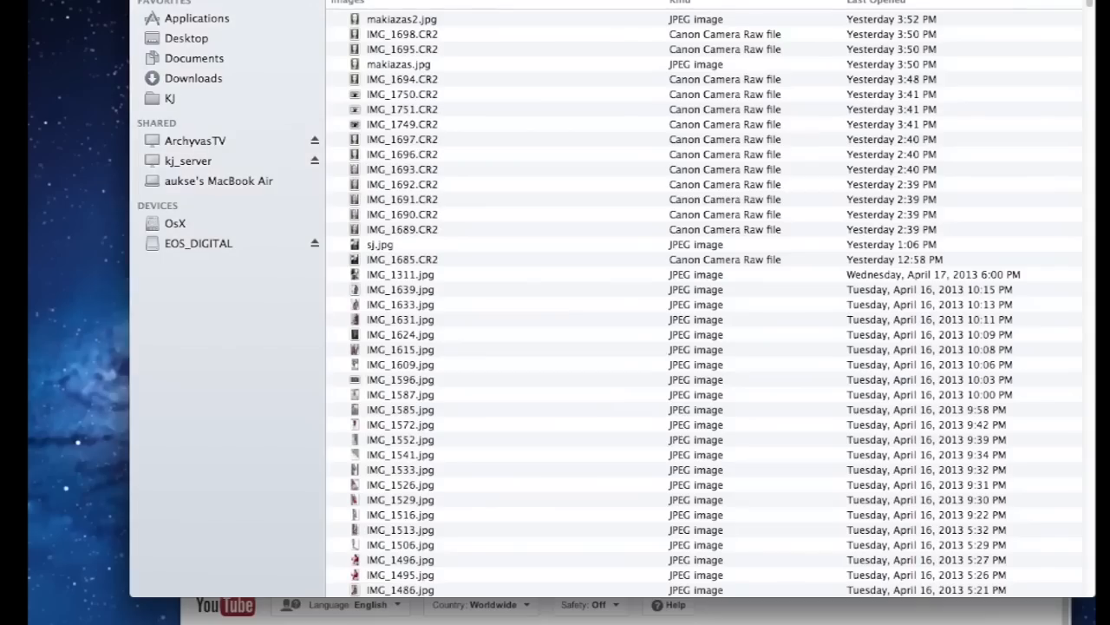
Find MVI_2933.MOV in EOS_DIGITAL/DCIM/100EOS7D, preview it, and drop it onto YouTube's upload area
left_click(253, 246)
double_click(396, 11)
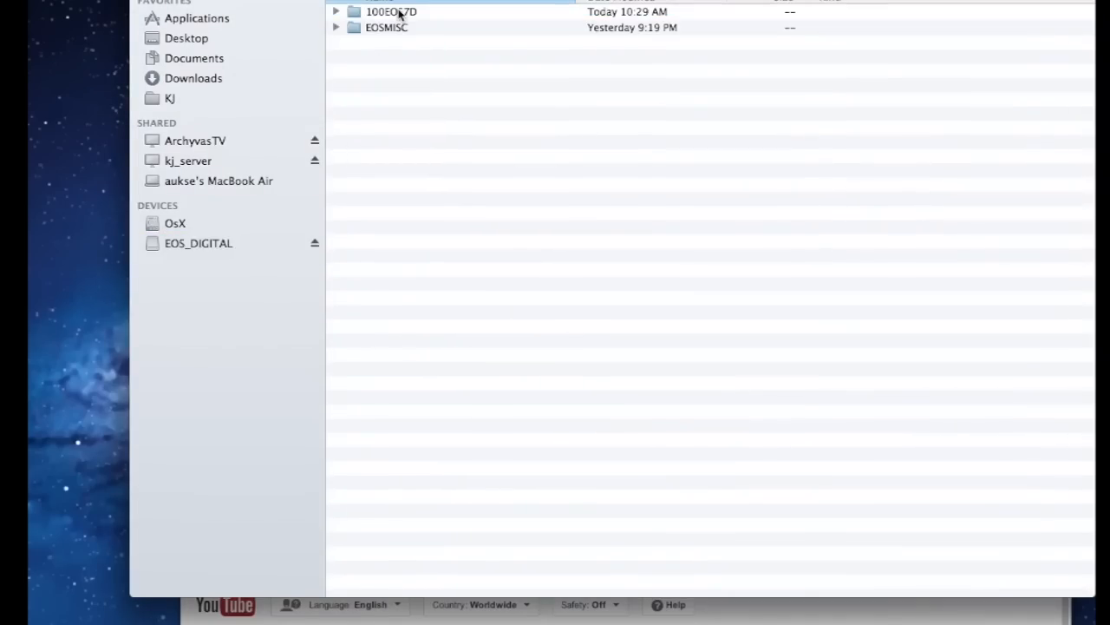
double_click(399, 12)
left_click_drag(560, 1, 853, 59)
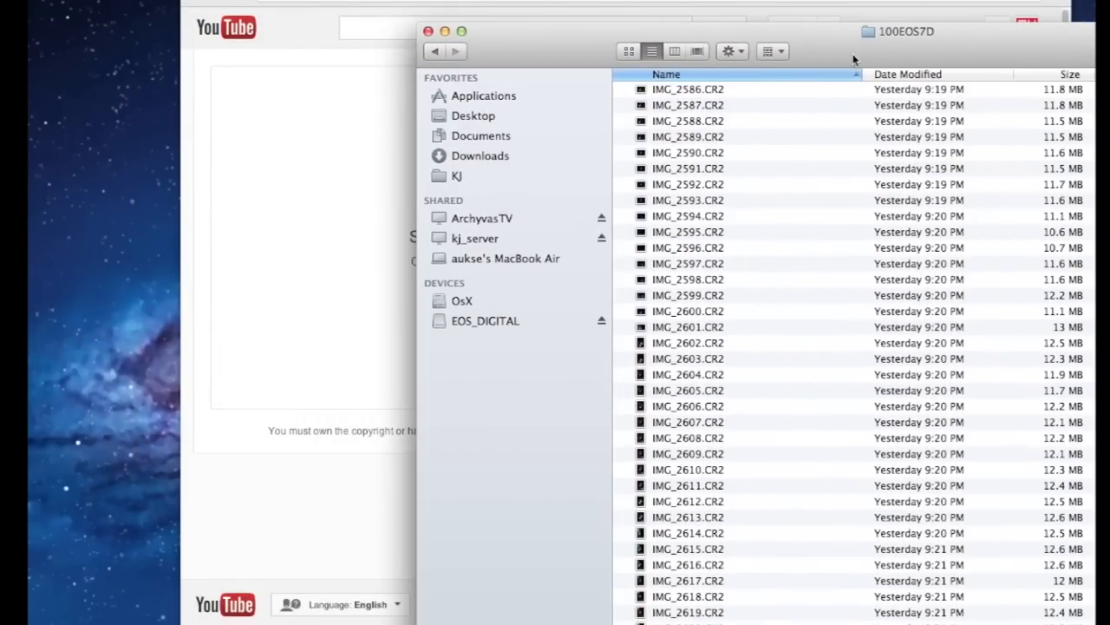
left_click(969, 73)
left_click(731, 184)
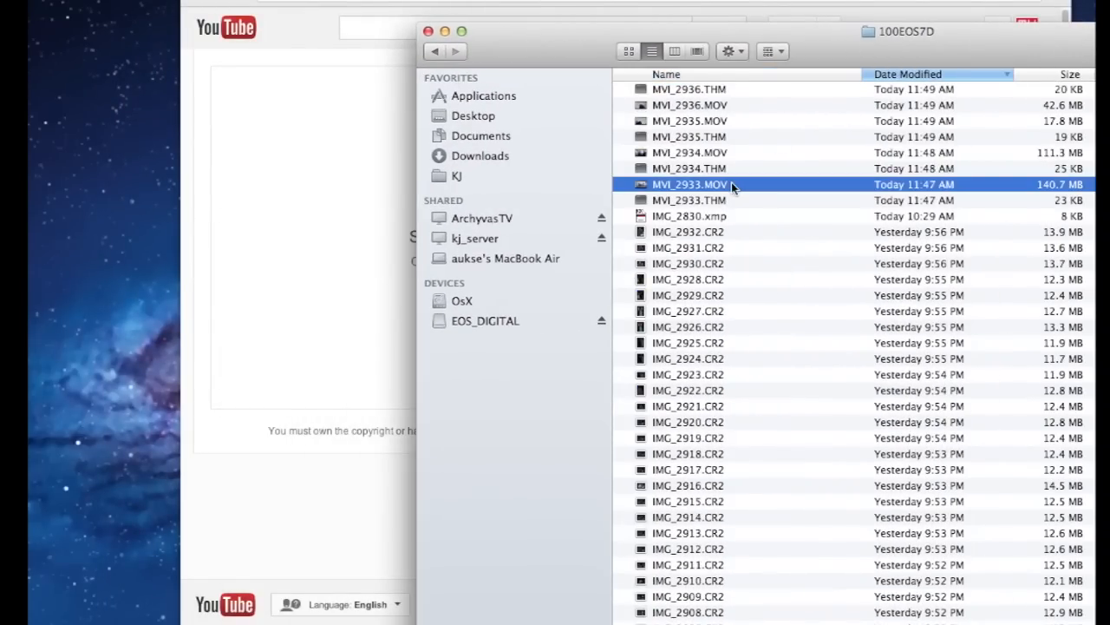
key("space")
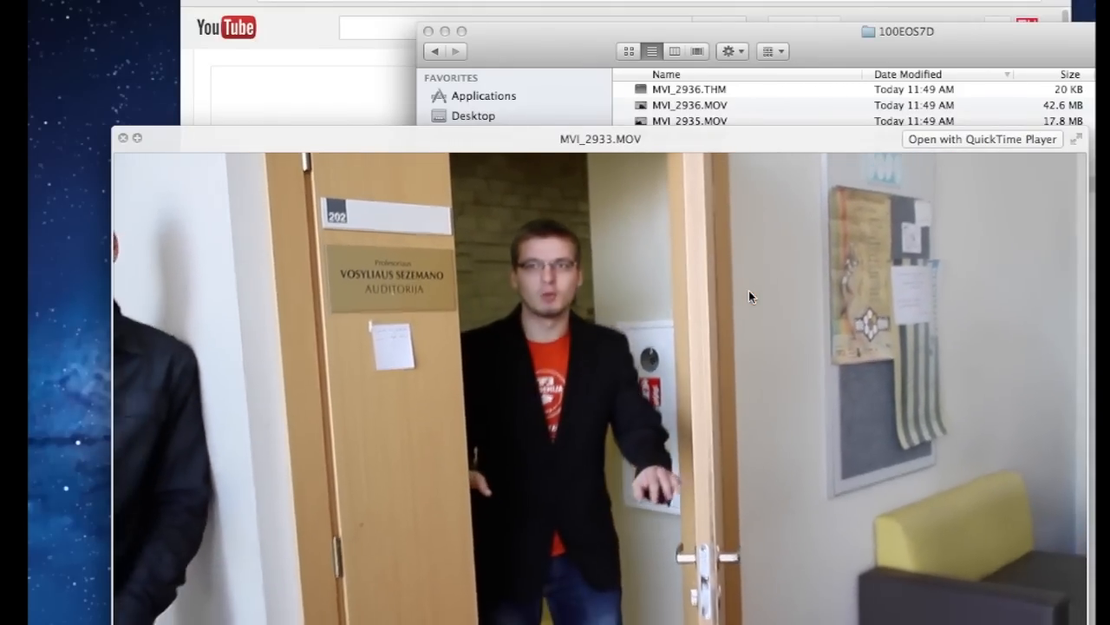
key("space")
left_click_drag(715, 184, 371, 233)
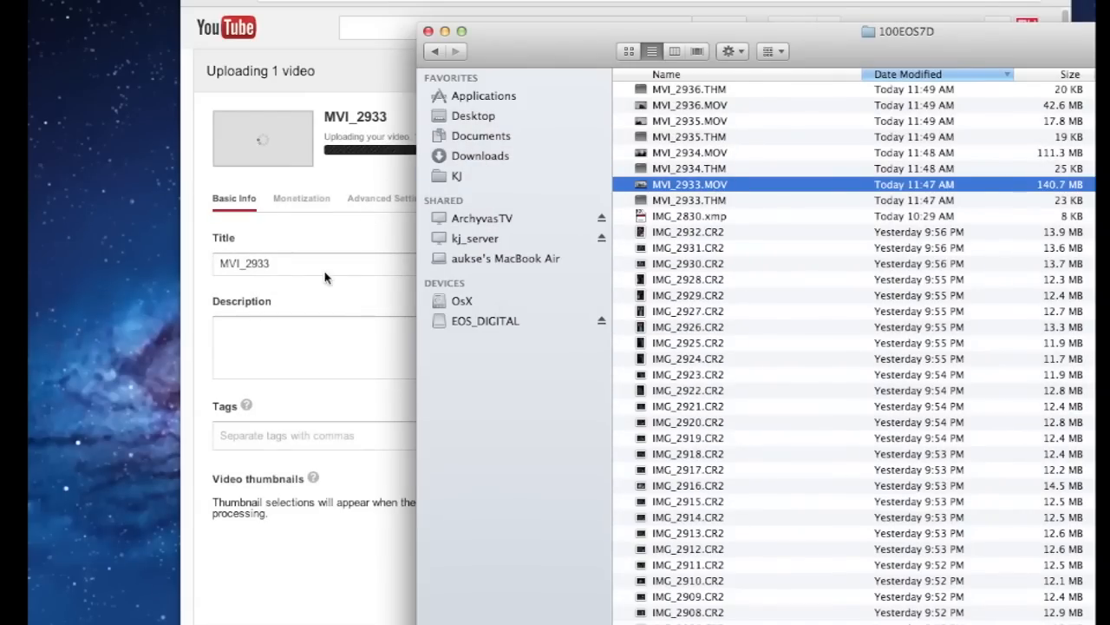
Retitle the uploading video 'Pirma scena'
left_click(330, 264)
type("Pirma scena")
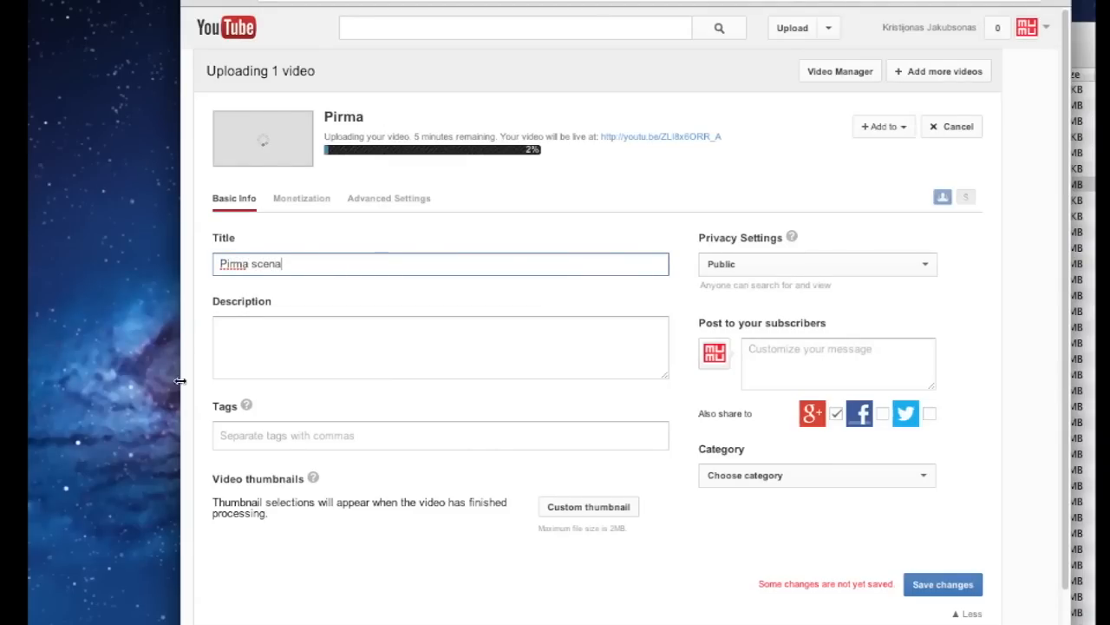
scroll(713, 499, "down", 1)
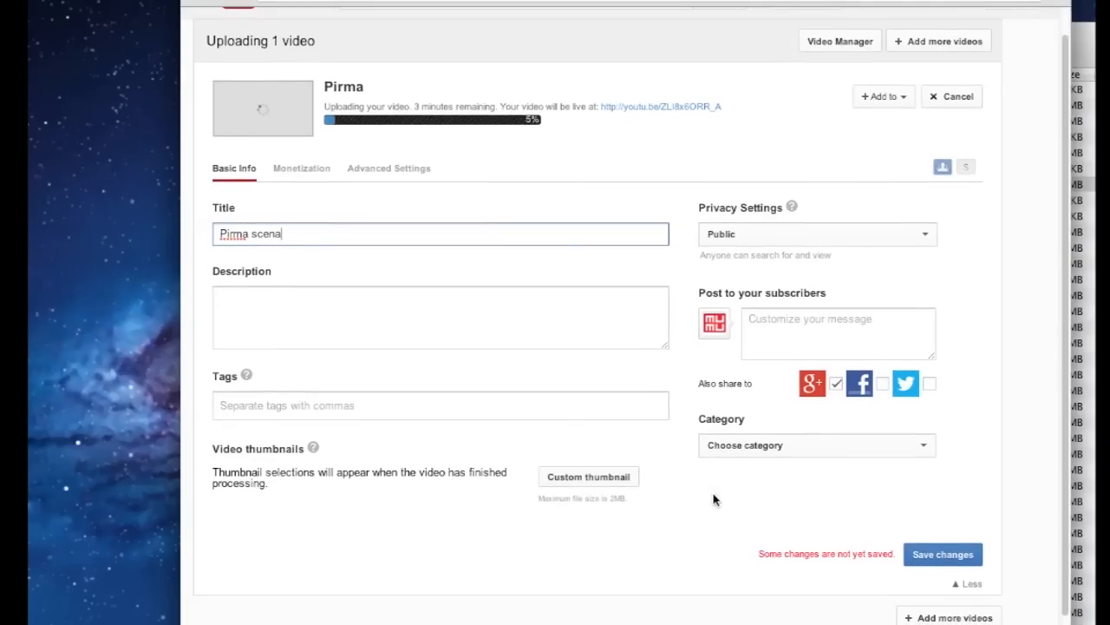
type("cena")
scroll(713, 499, "down", 2)
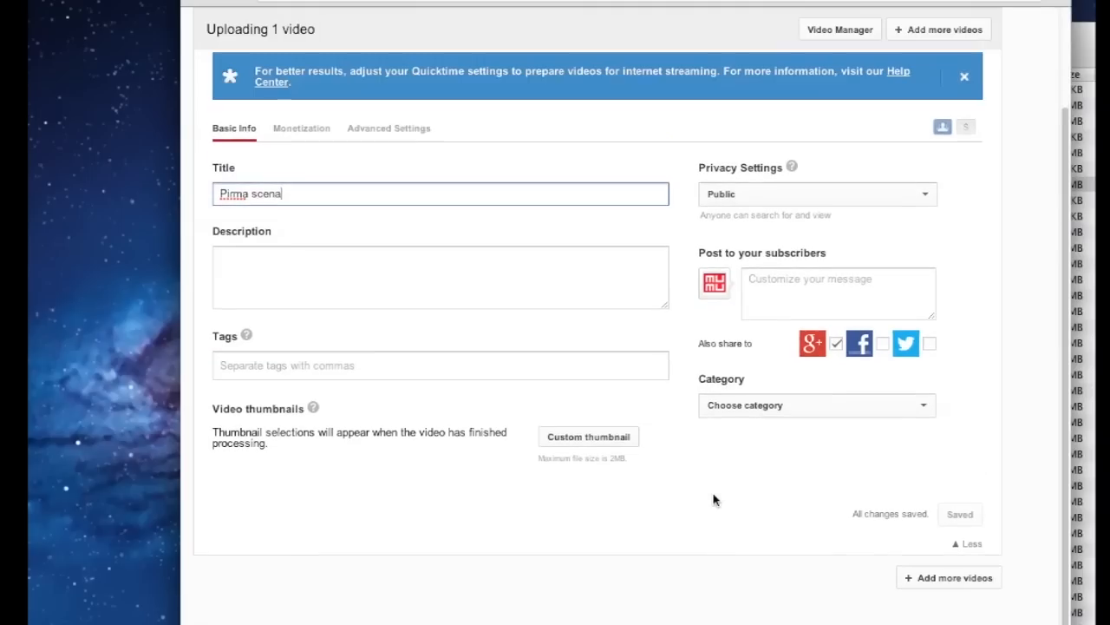
scroll(713, 499, "down", 1)
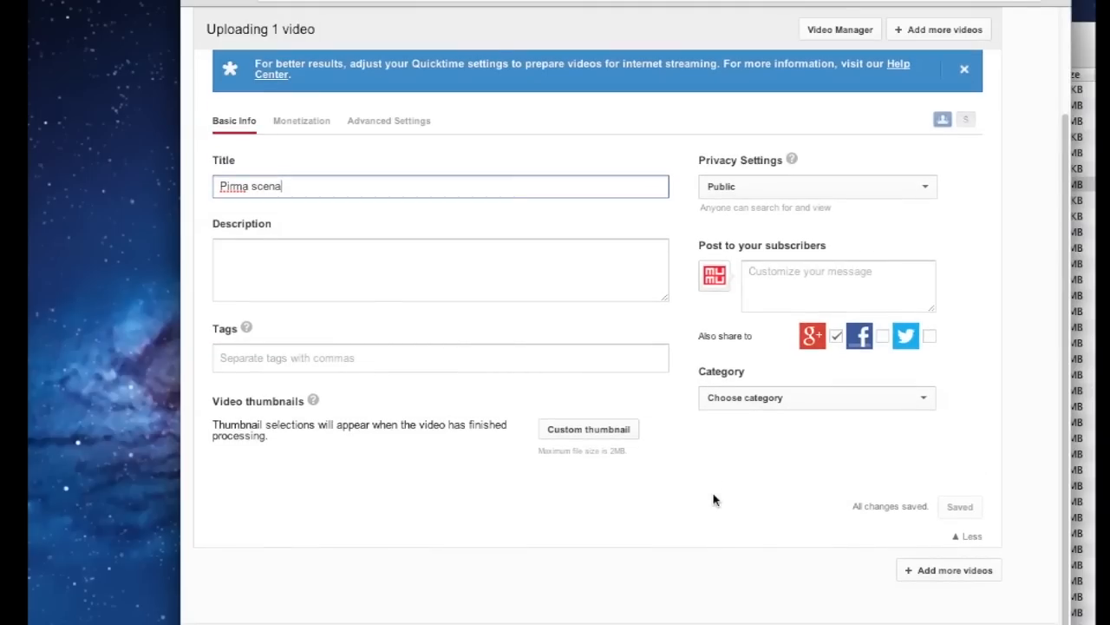
scroll(713, 498, "down", 2)
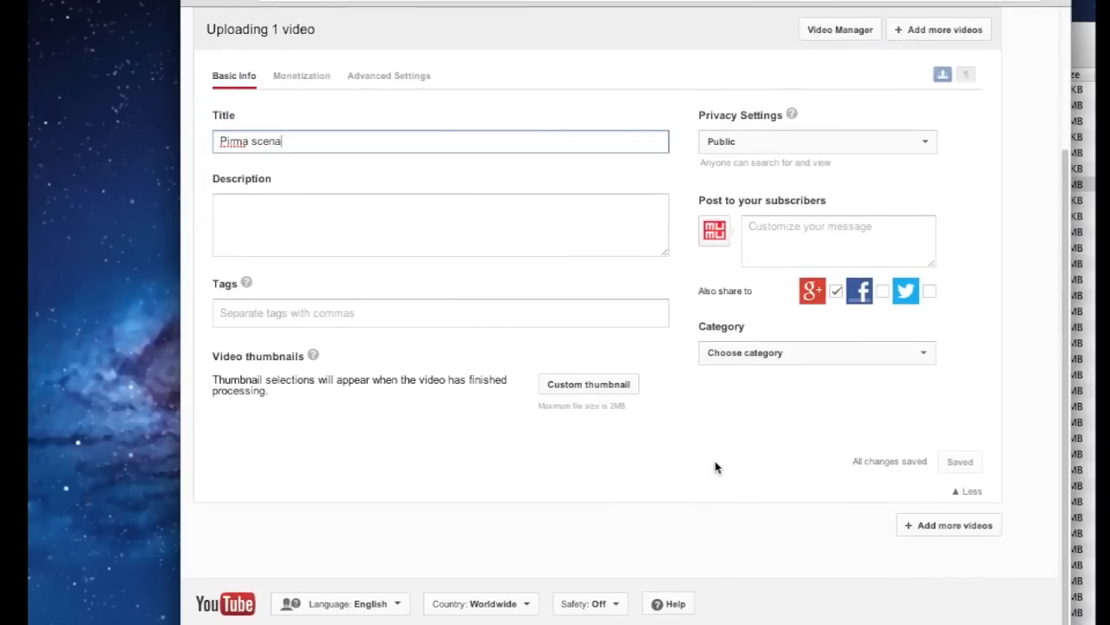
scroll(716, 466, "up", 4)
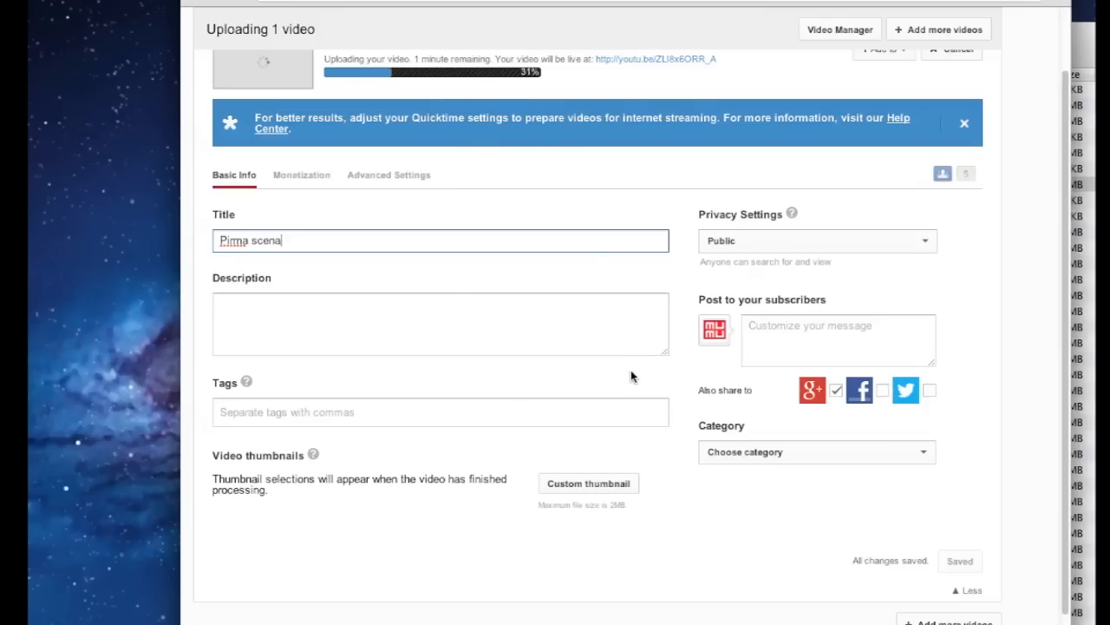
Set the Pirma scena video's privacy to Private
left_click(864, 249)
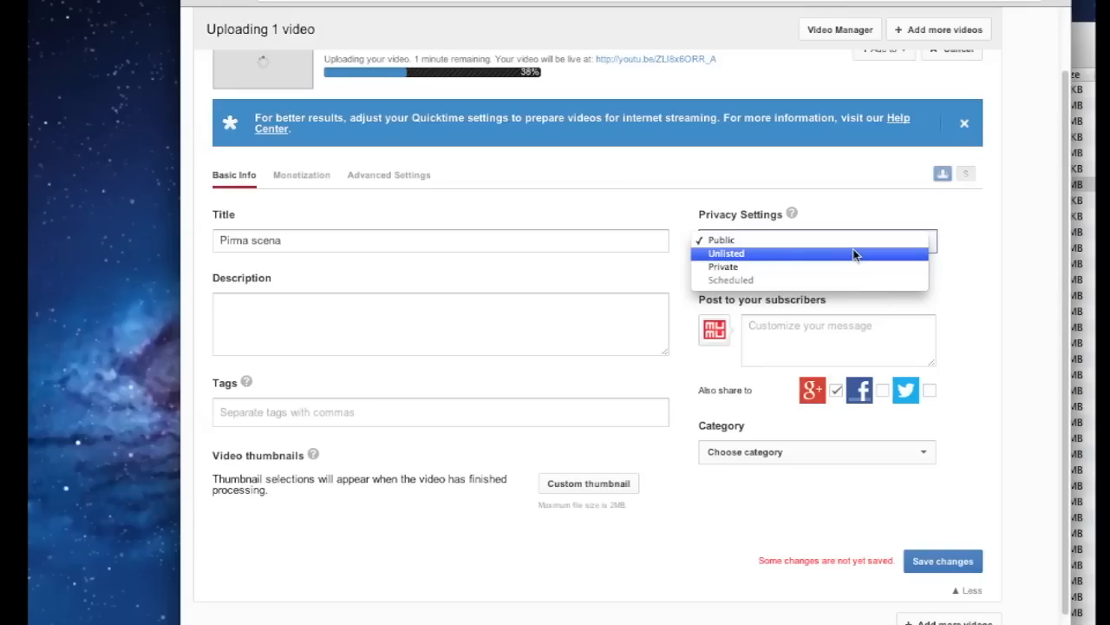
left_click(841, 267)
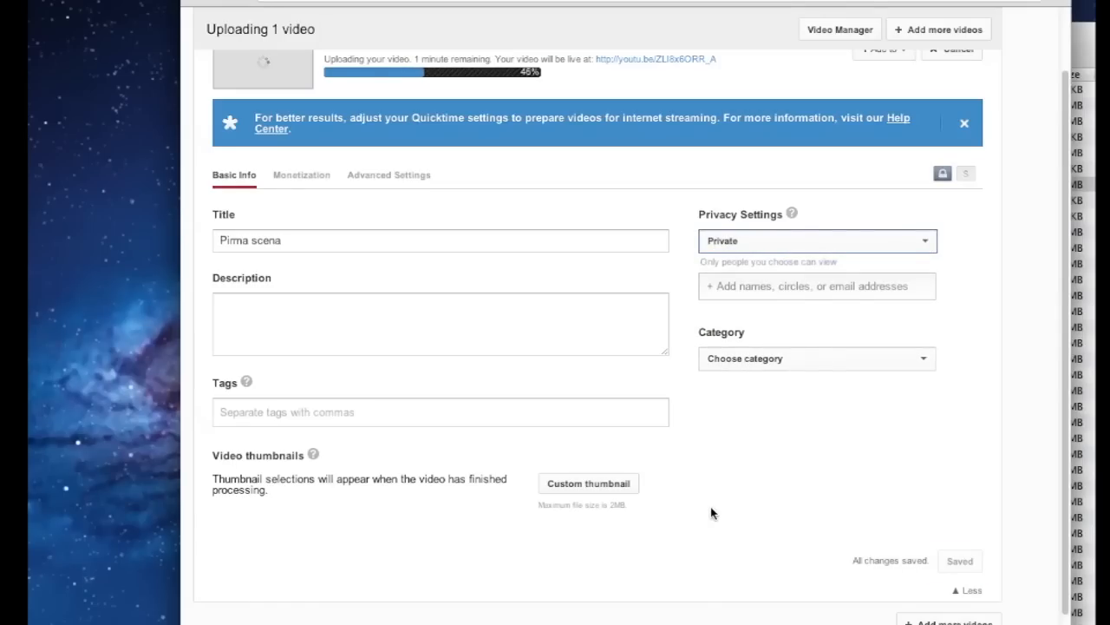
scroll(711, 514, "up", 1)
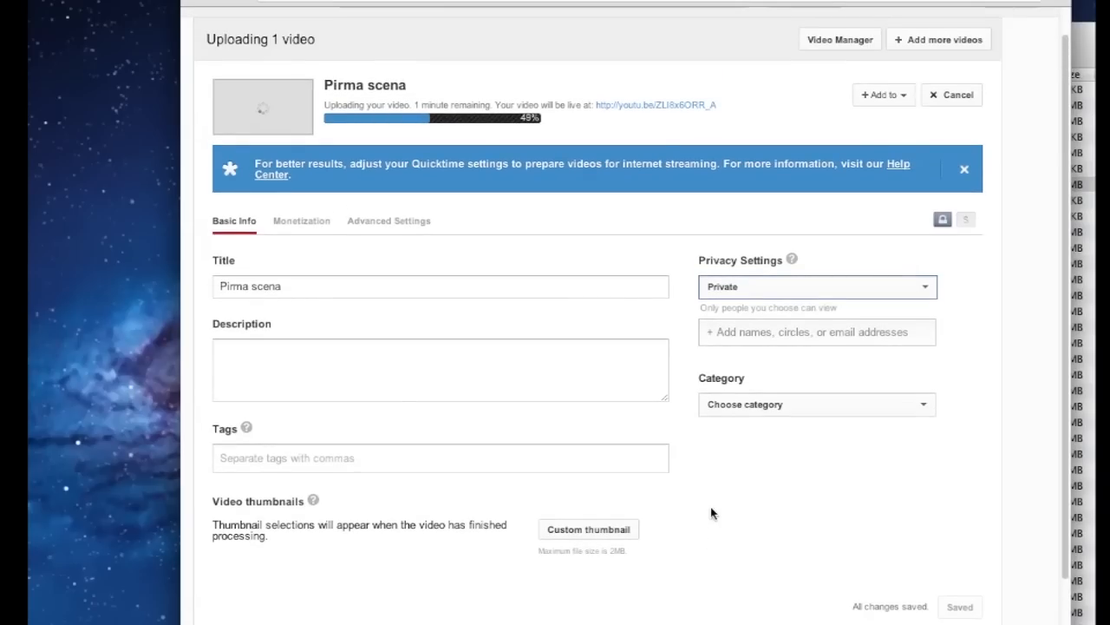
left_click(923, 51)
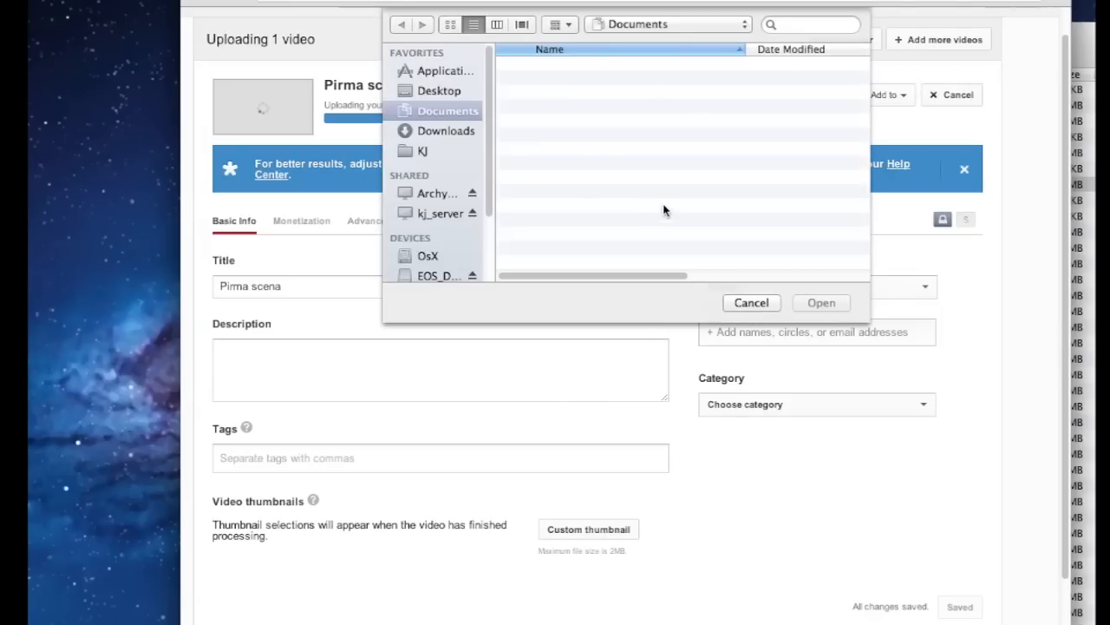
Browse the file chooser to EOS_DIGITAL/DCIM/100EOS7D, sorted newest first by date modified
scroll(415, 266, "down", 5)
left_click(442, 189)
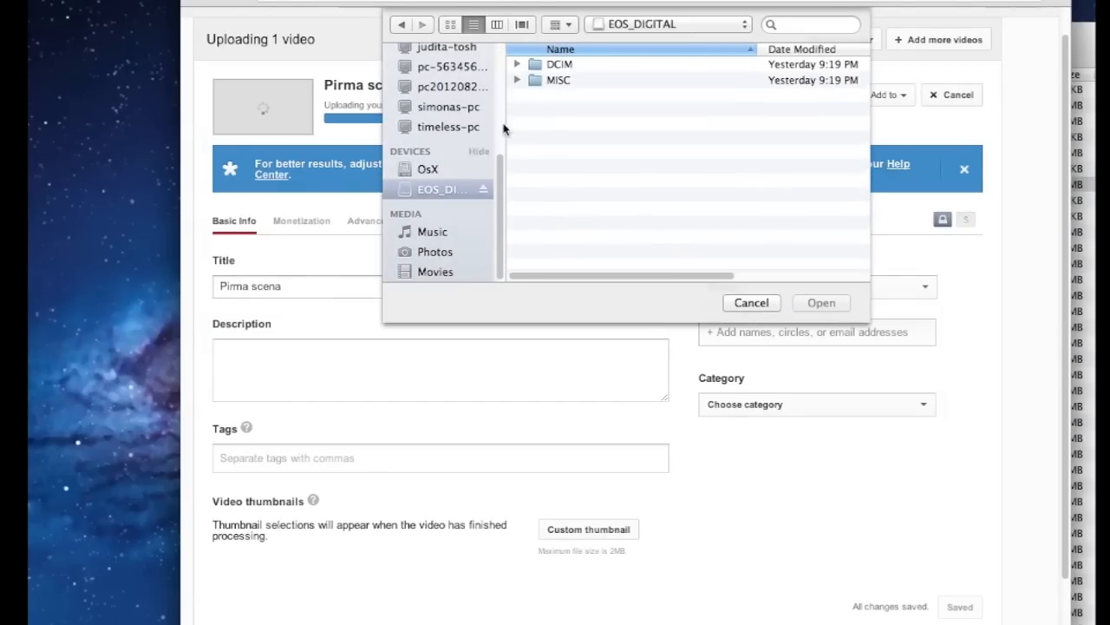
double_click(559, 65)
double_click(576, 66)
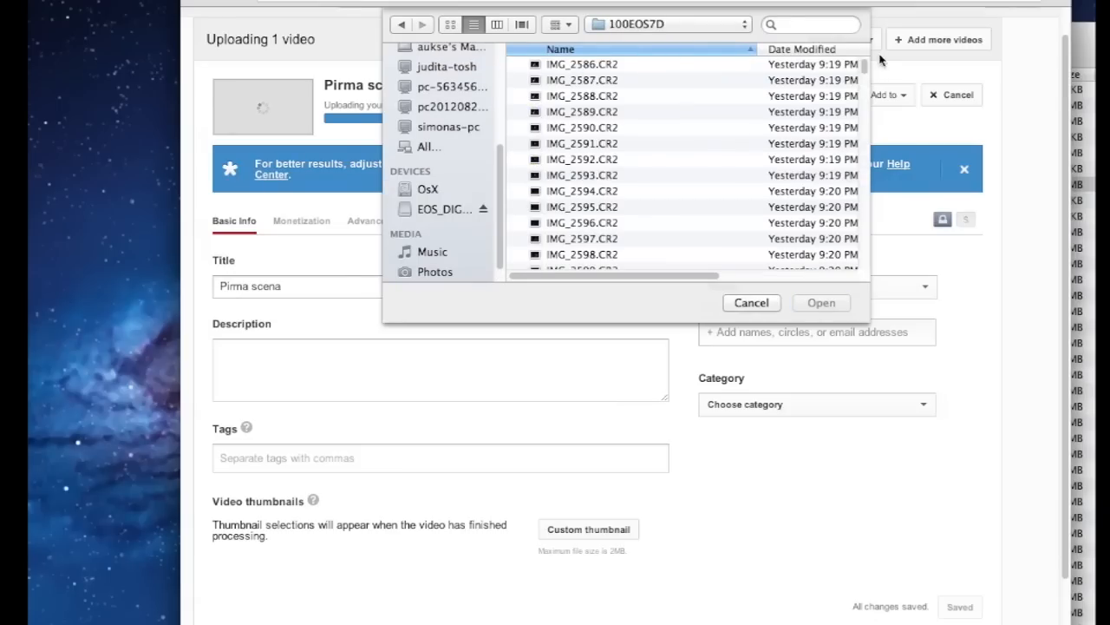
left_click(767, 53)
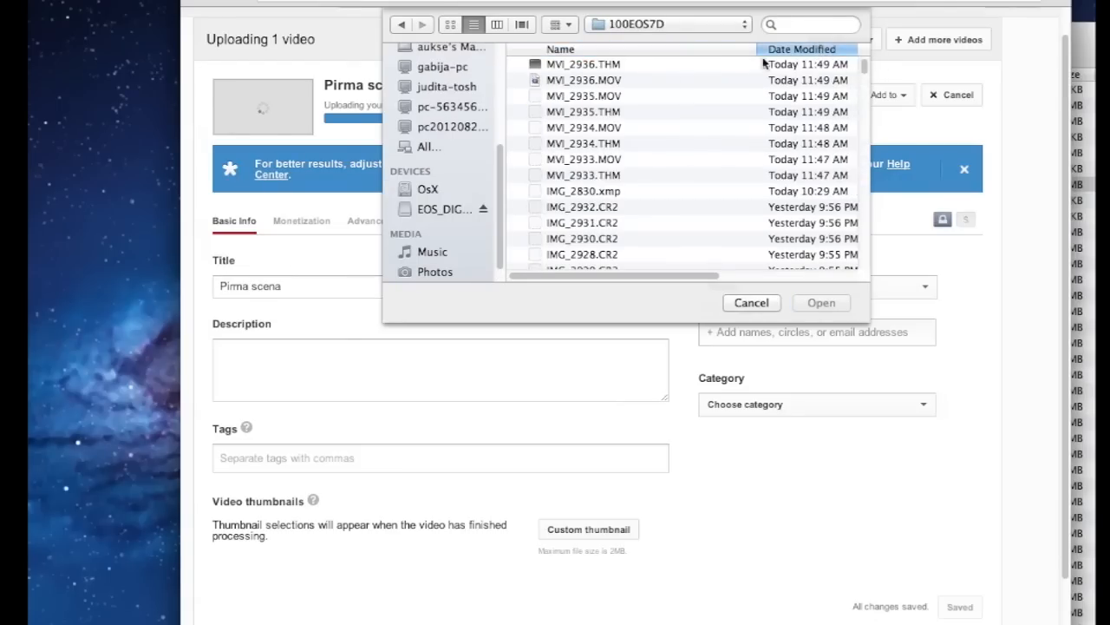
Preview MVI_2935 and MVI_2934, then upload MVI_2934.MOV as a second video
left_click(624, 94)
key("space")
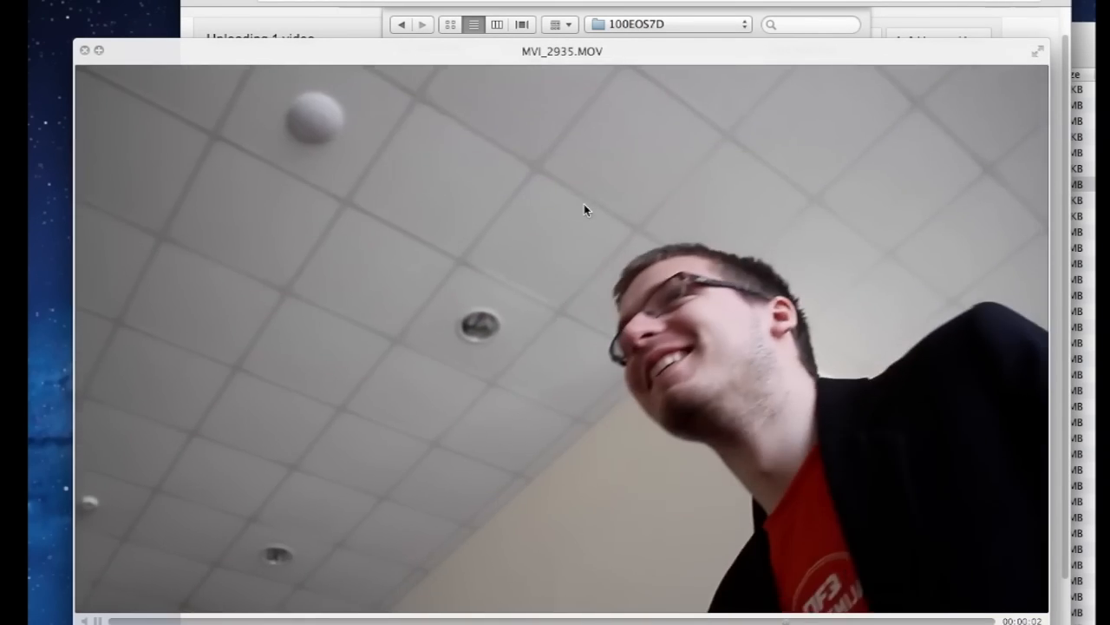
key("space")
key("Down")
key("Down")
key("space")
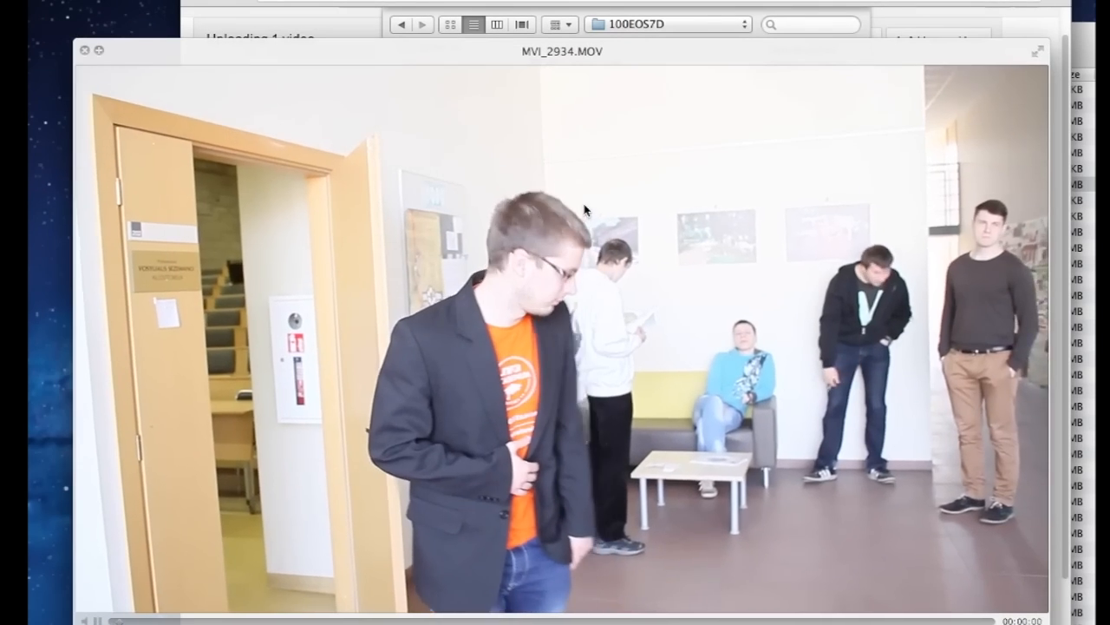
key("space")
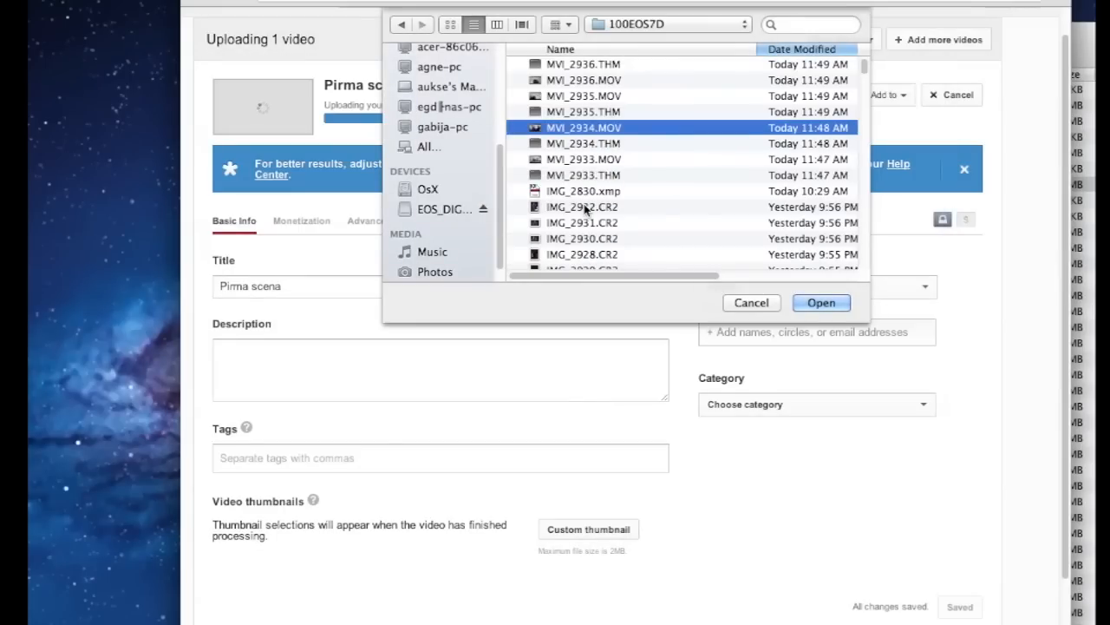
left_click(819, 304)
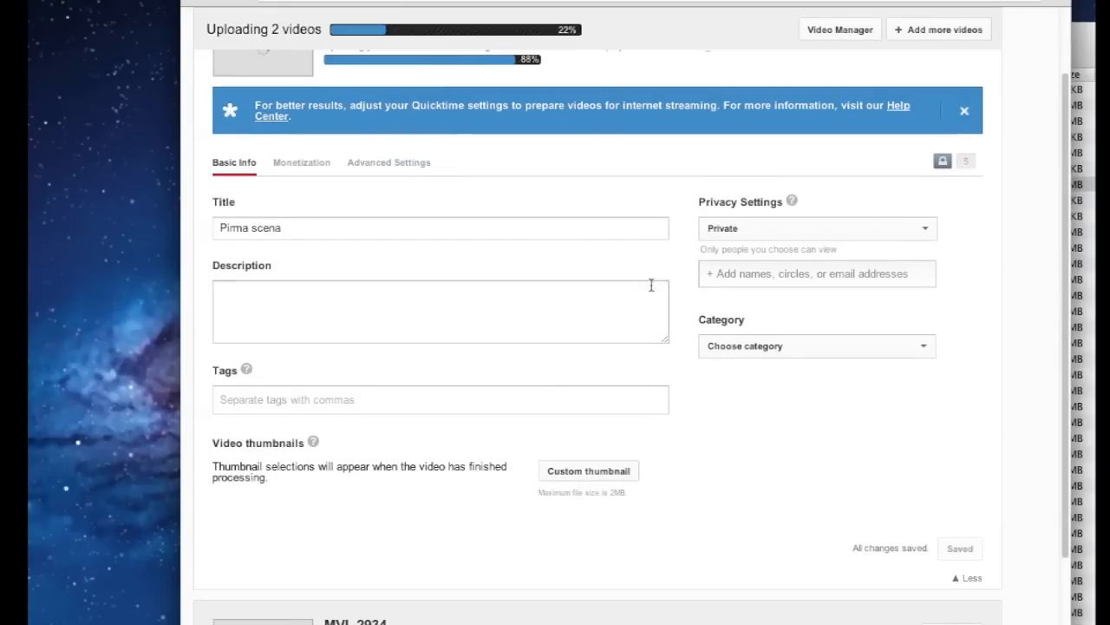
scroll(649, 252, "up", 3)
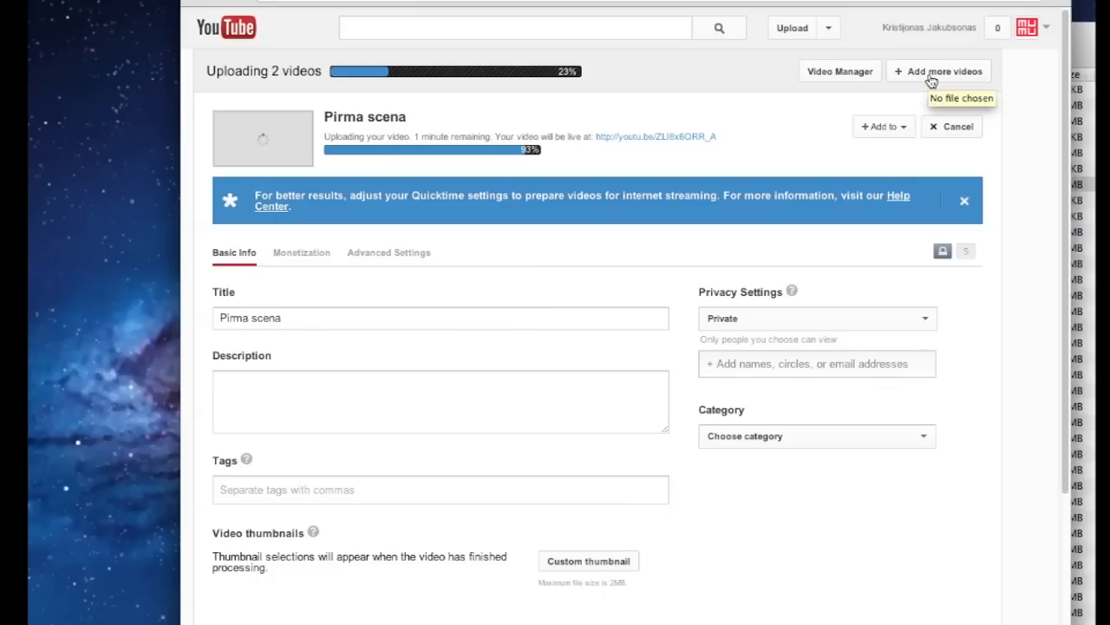
left_click(931, 81)
left_click(627, 80)
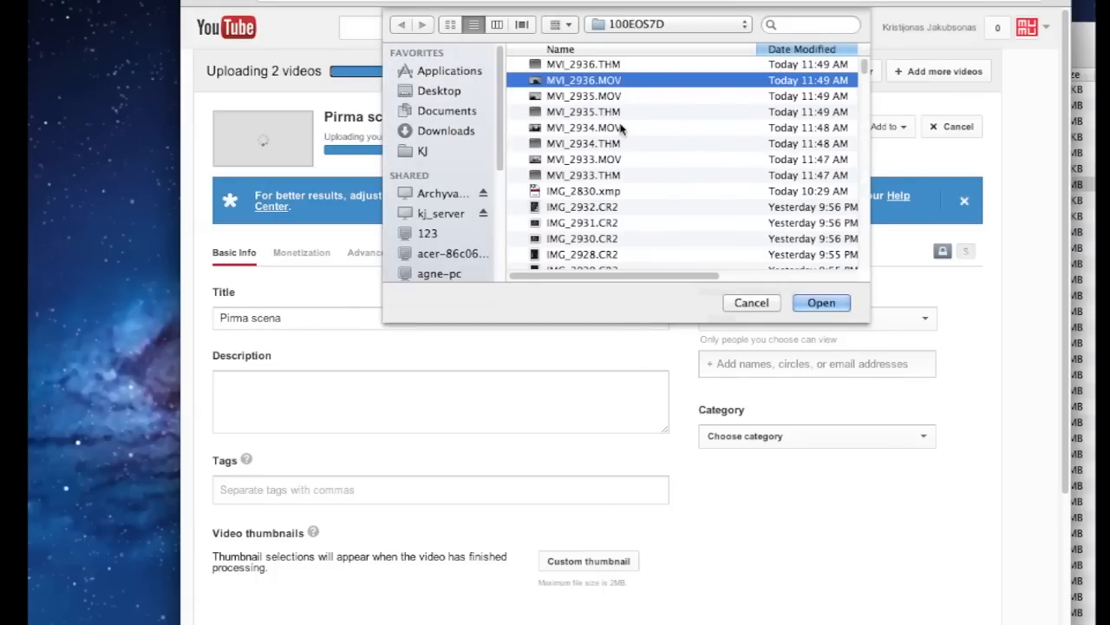
key("space")
key("space")
key("Return")
scroll(625, 194, "down", 5)
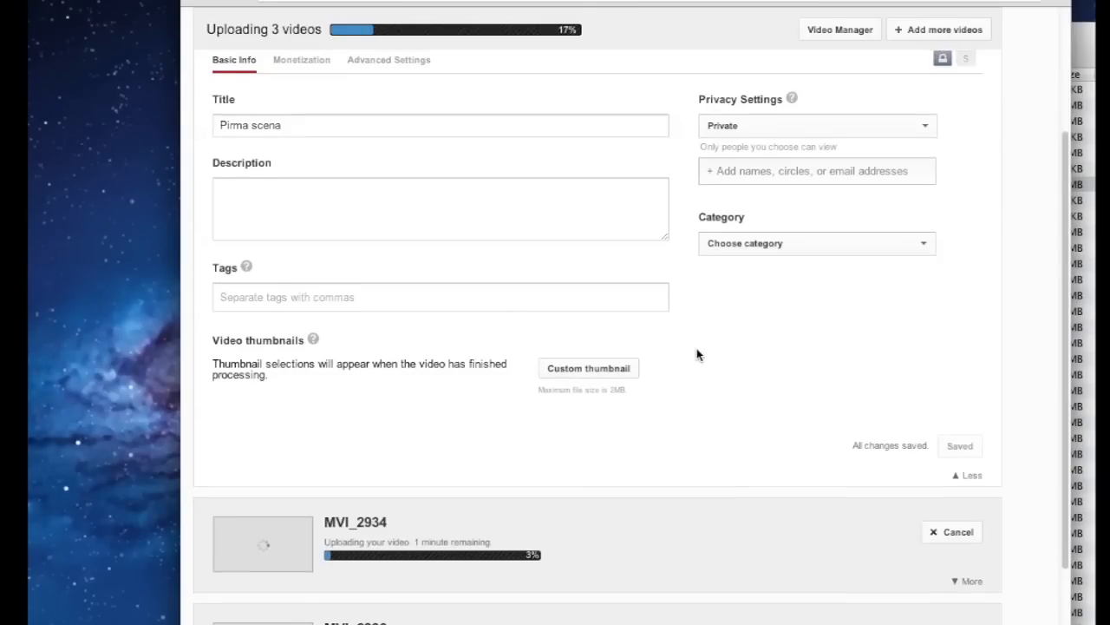
scroll(697, 348, "down", 8)
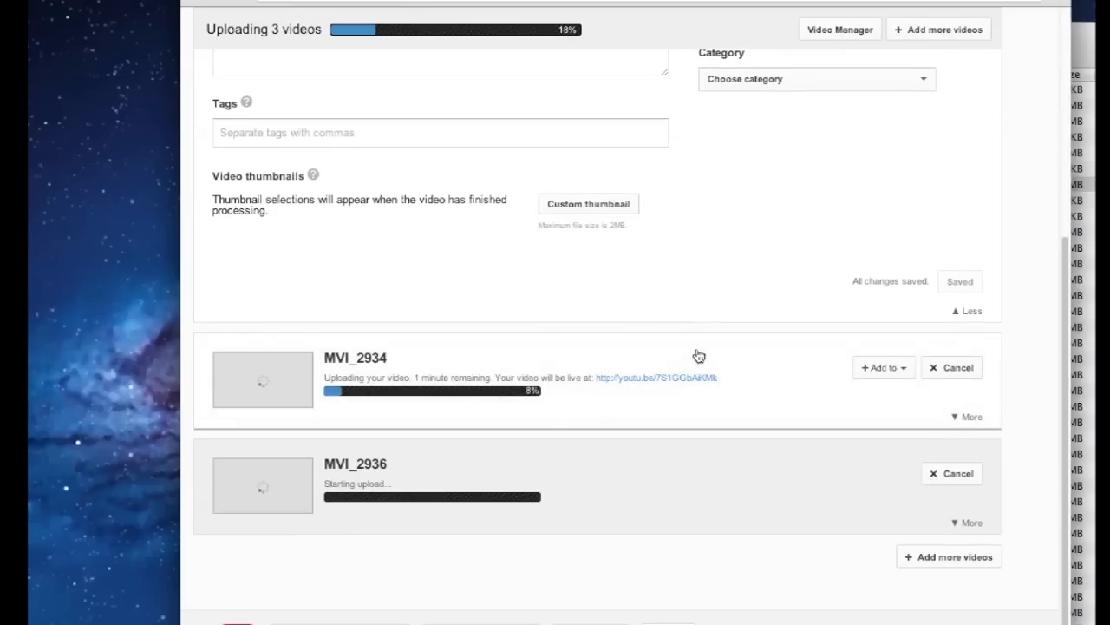
scroll(698, 351, "up", 8)
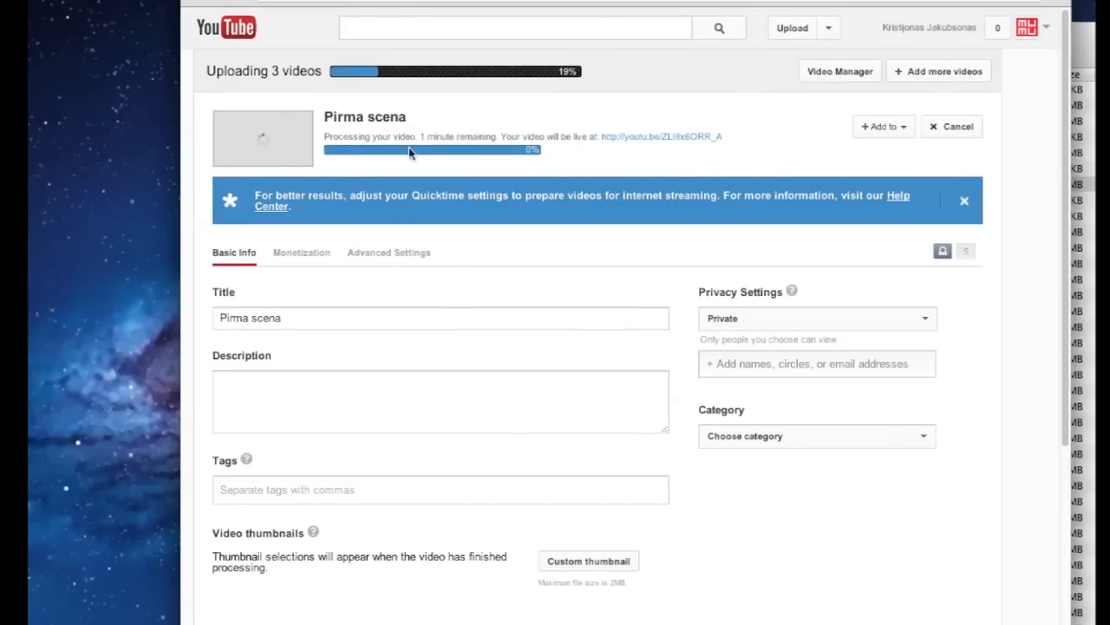
scroll(689, 318, "down", 7)
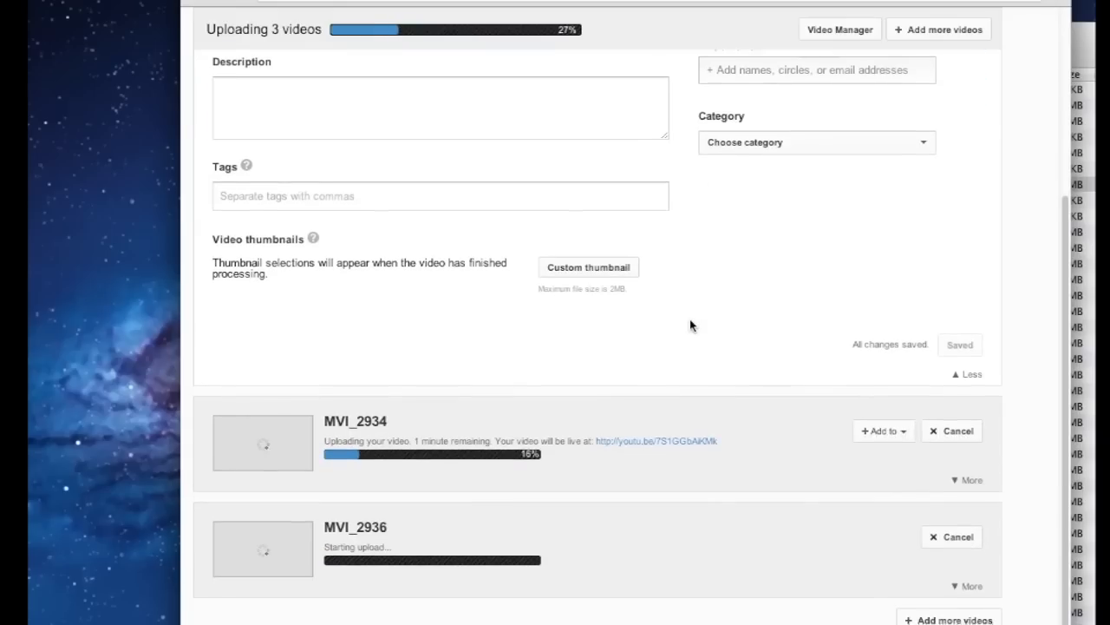
scroll(690, 323, "down", 1)
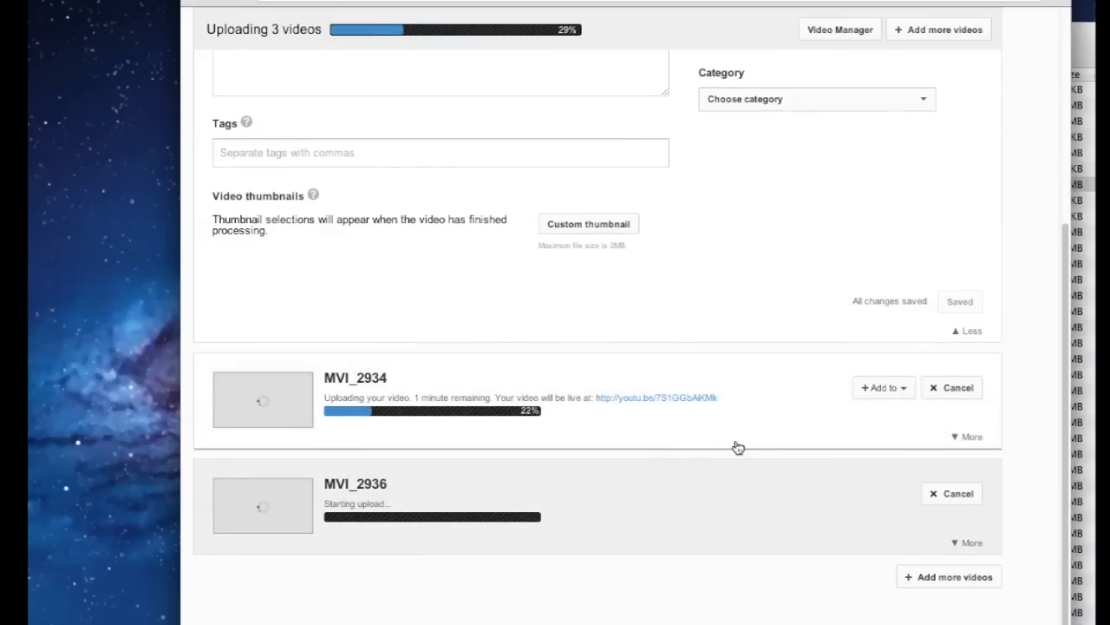
scroll(814, 423, "down", 1)
scroll(814, 422, "up", 1)
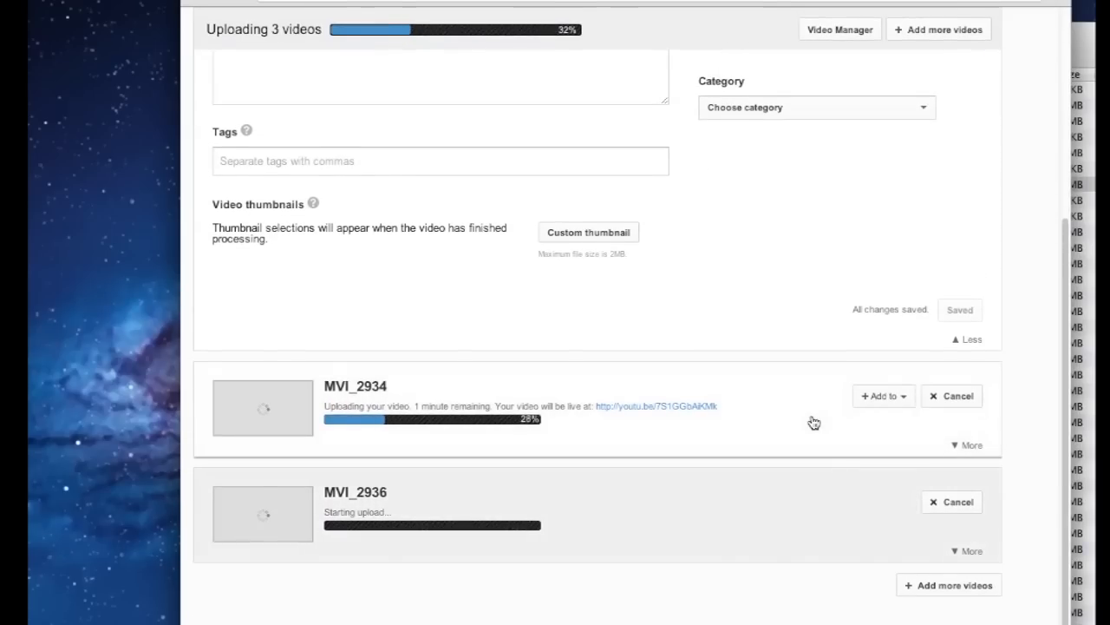
scroll(813, 423, "up", 8)
scroll(812, 422, "down", 4)
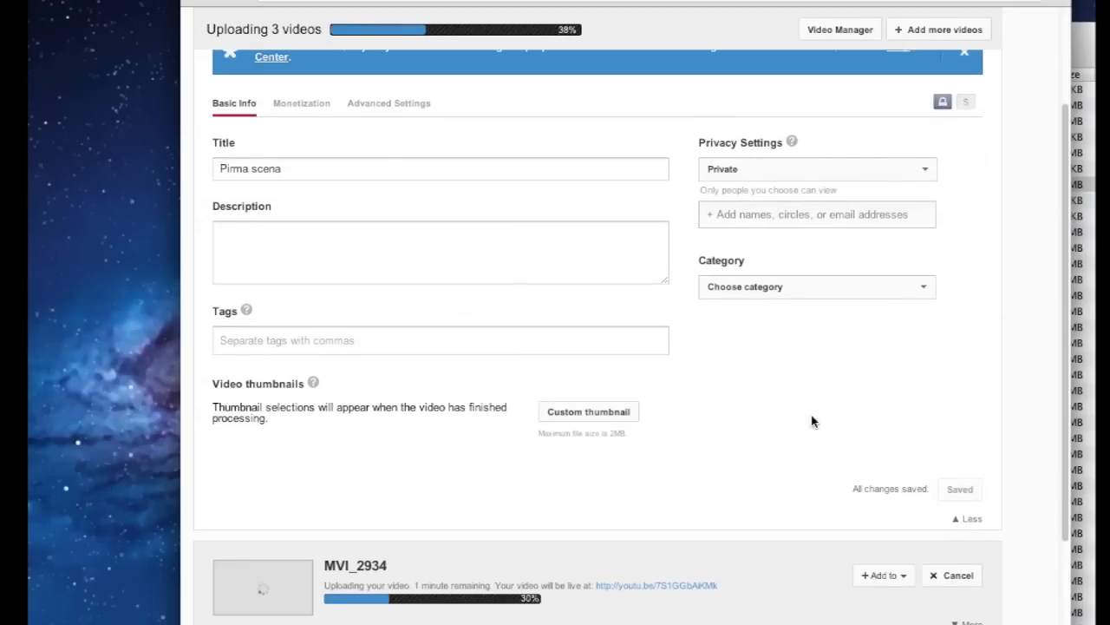
scroll(813, 422, "down", 3)
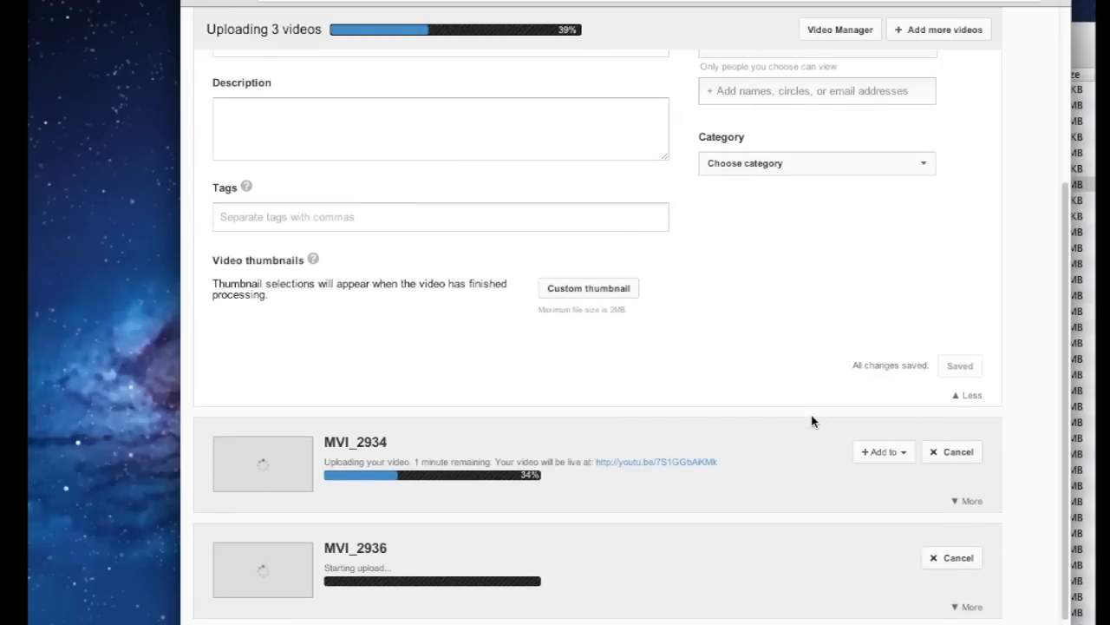
Rename the MVI_2934 upload to 'Scena 2'
left_click(966, 501)
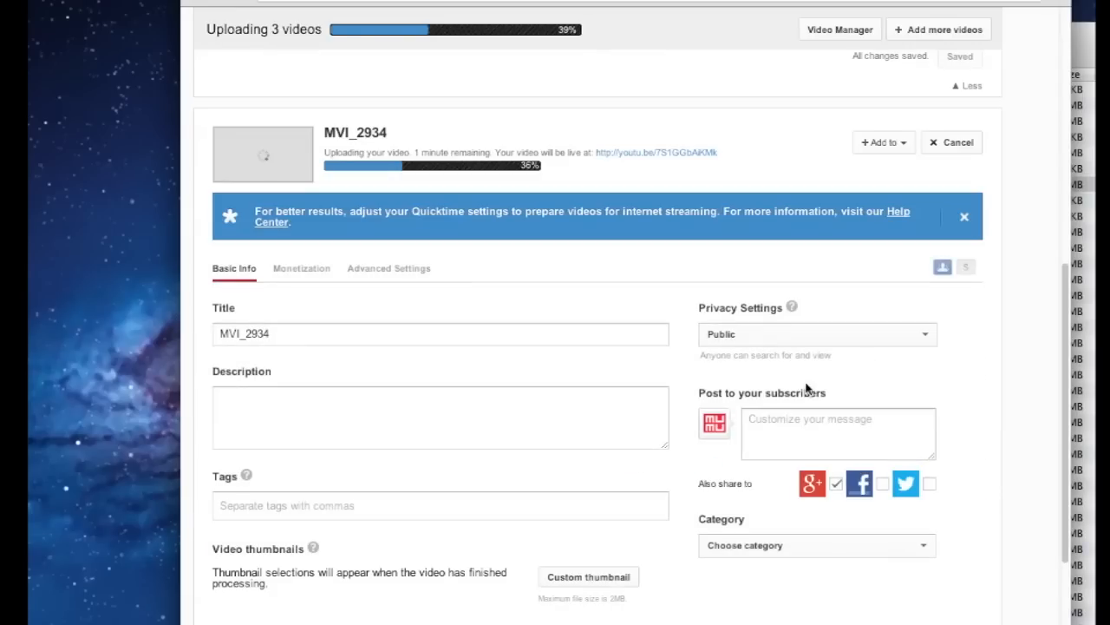
double_click(385, 241)
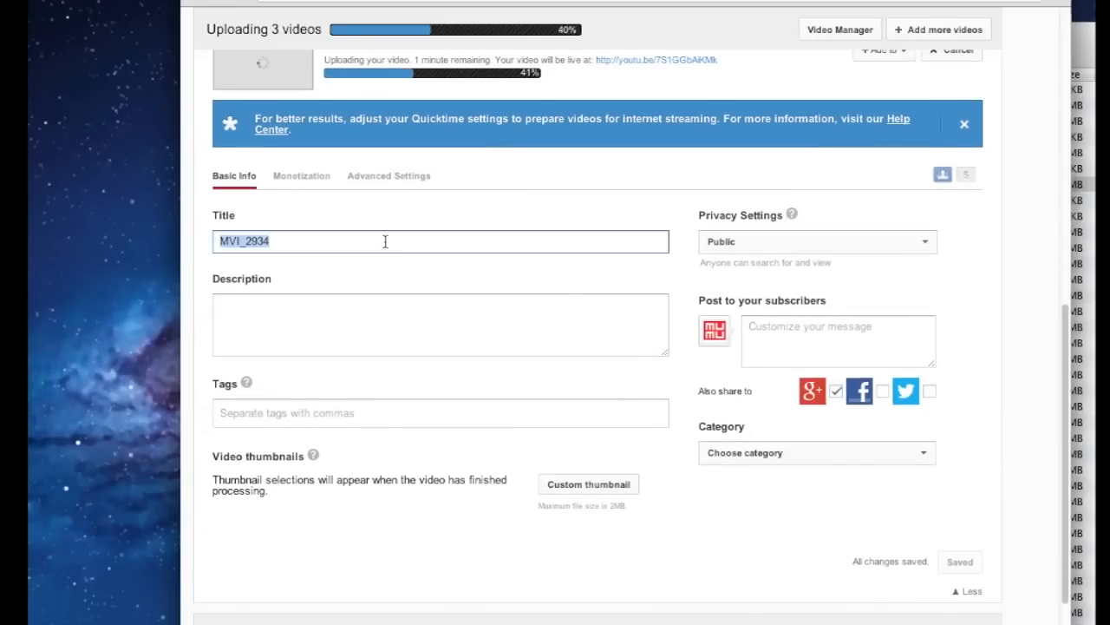
type("Sce")
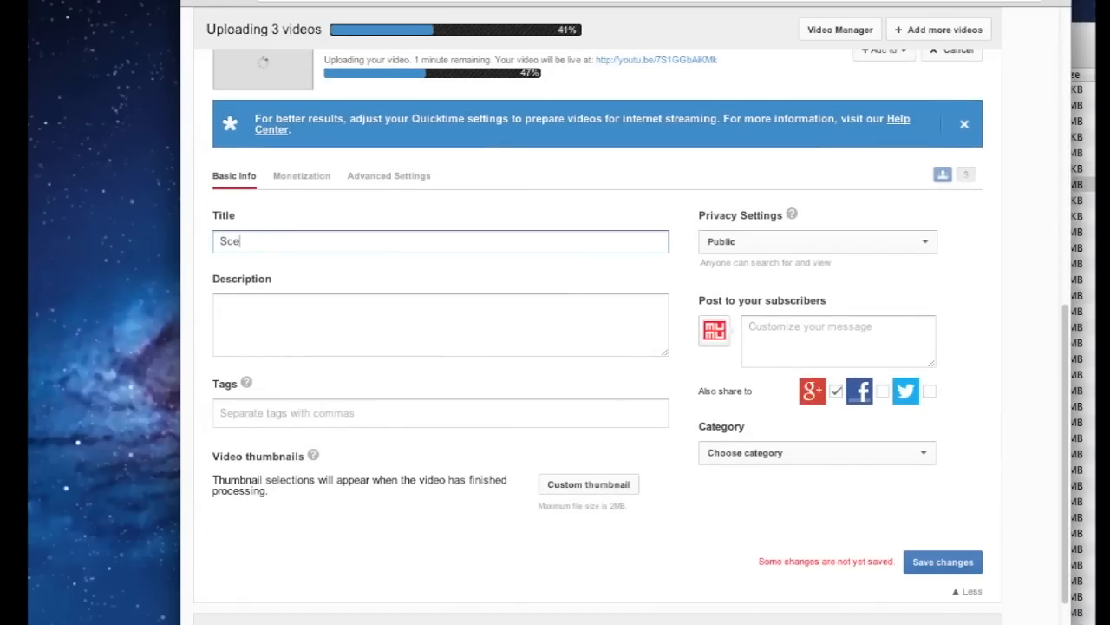
type("na 2")
scroll(517, 401, "down", 1)
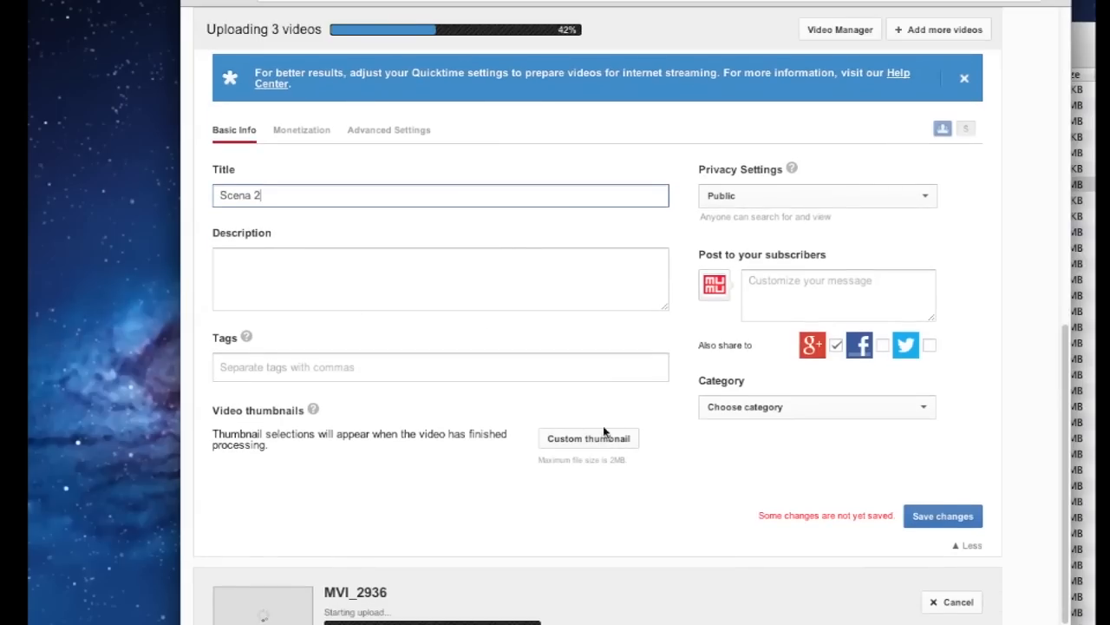
Set Scena 2's privacy to Private and save the changes
left_click(837, 198)
left_click(830, 224)
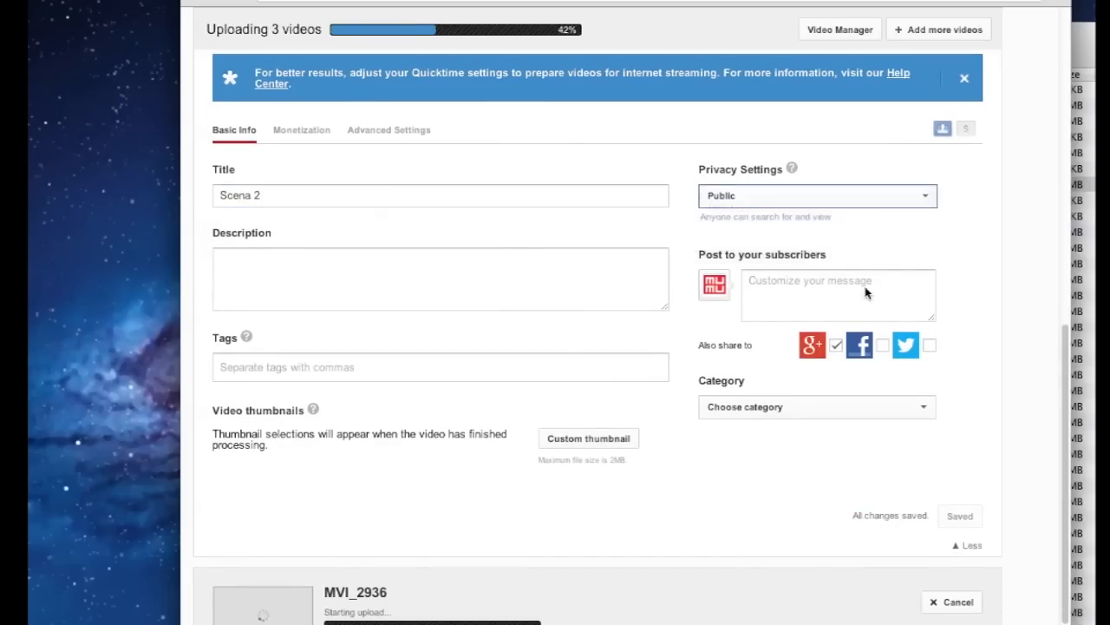
left_click(952, 515)
scroll(777, 504, "down", 1)
scroll(777, 504, "down", 3)
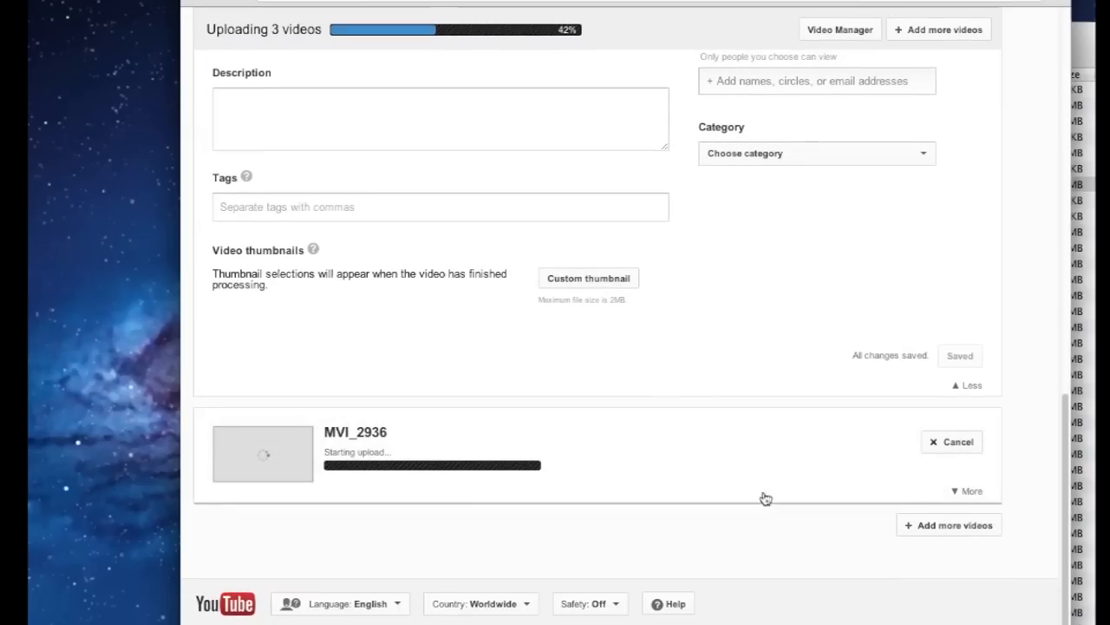
Rename the MVI_2936 upload to 'Scena 3'
left_click(965, 494)
scroll(762, 435, "down", 5)
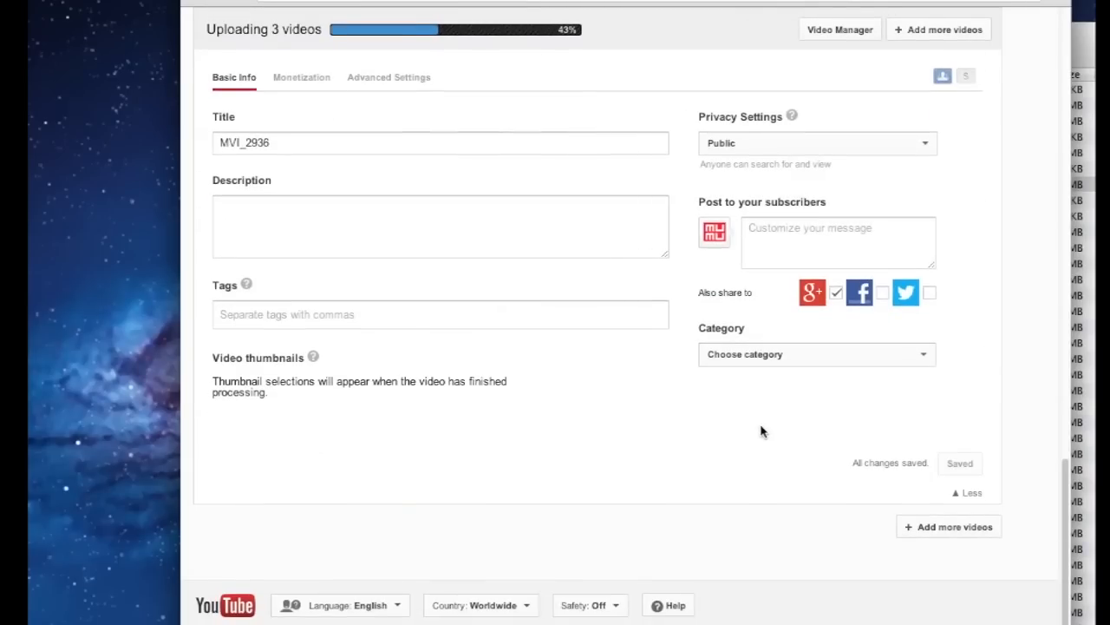
double_click(401, 132)
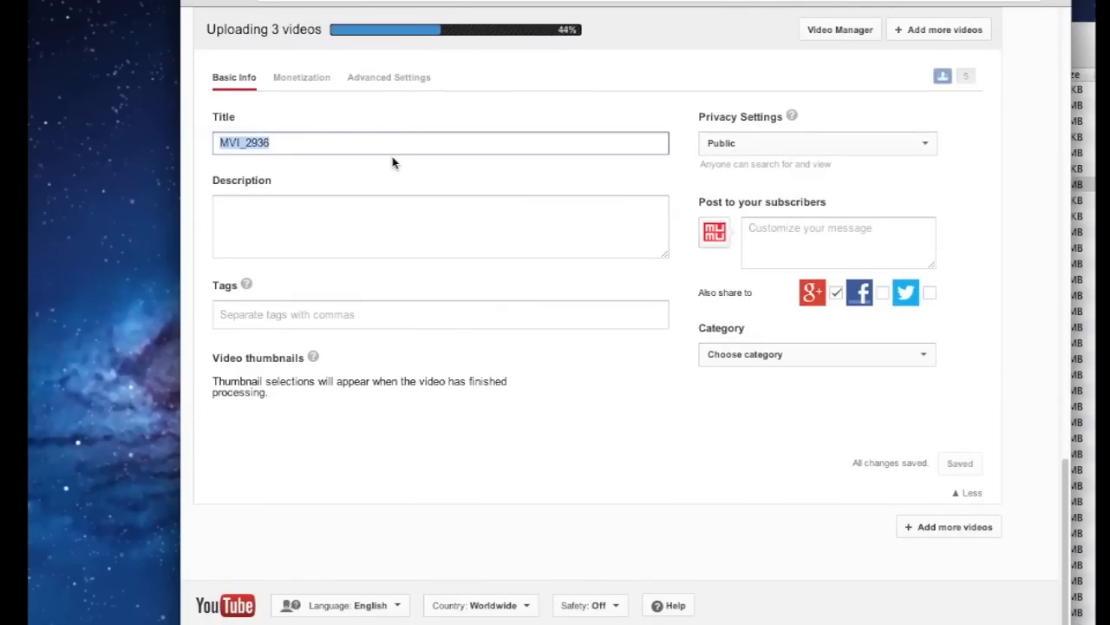
type("Scena 3")
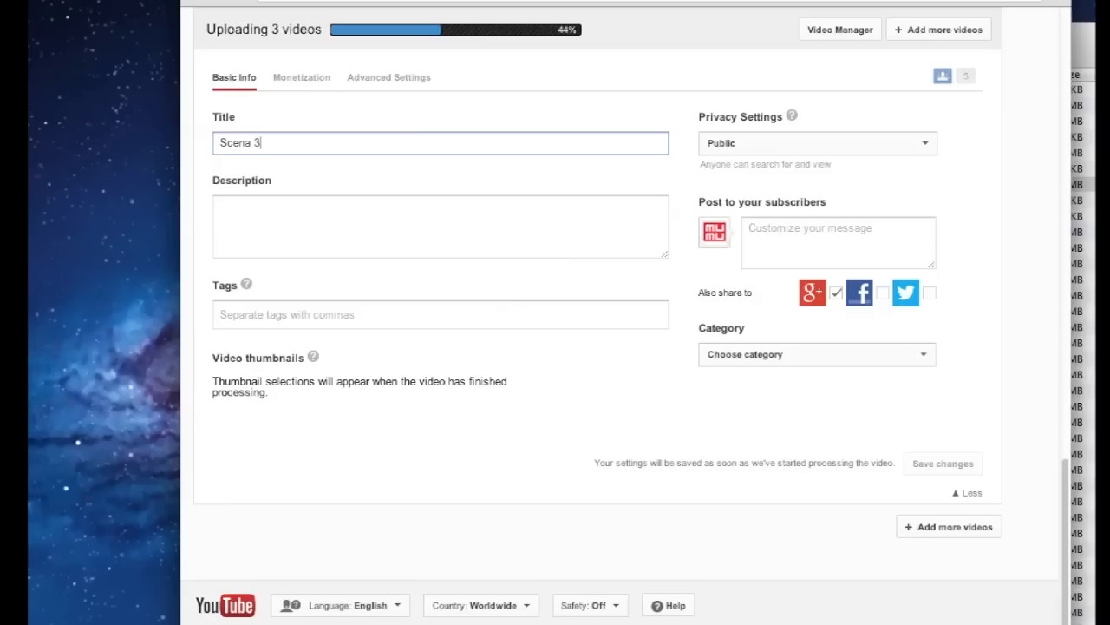
Set the third video's privacy to Private
left_click(805, 142)
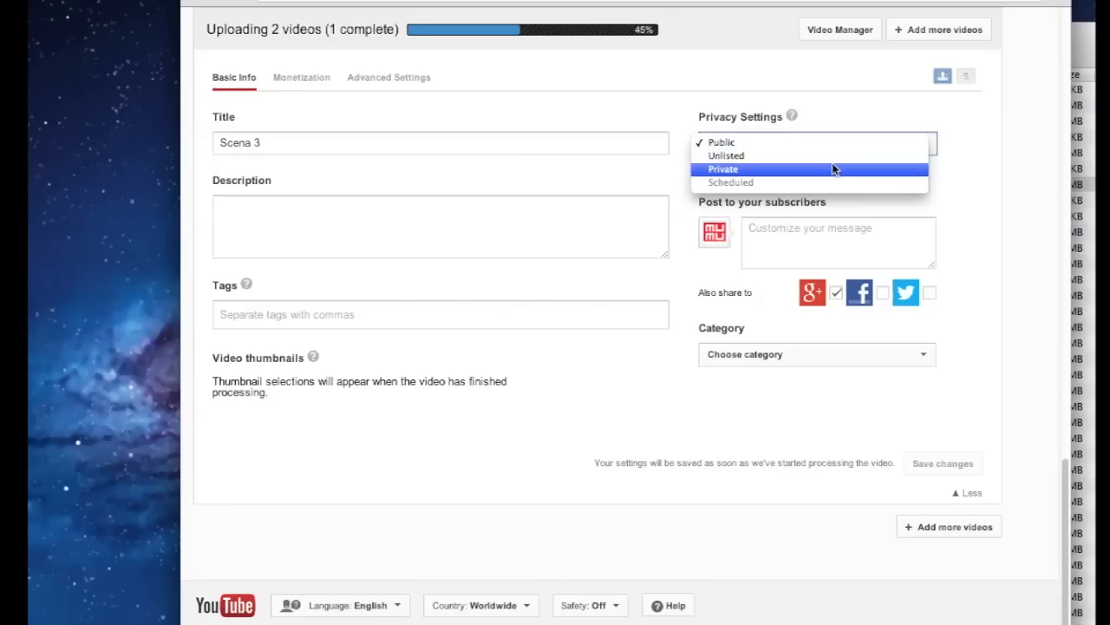
left_click(852, 224)
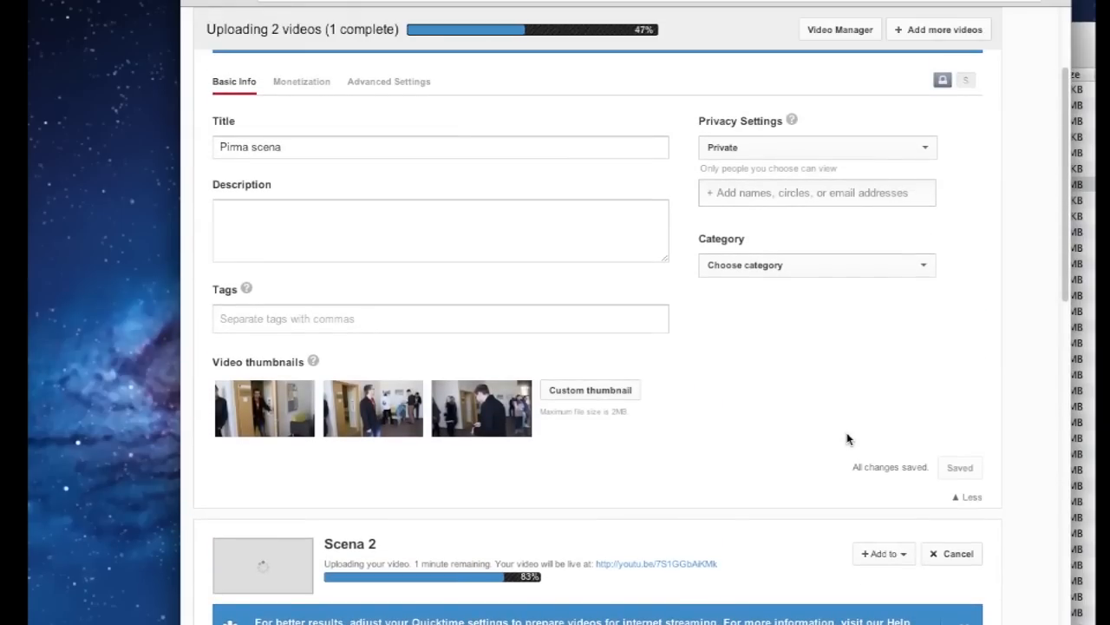
scroll(848, 438, "down", 3)
scroll(848, 439, "down", 10)
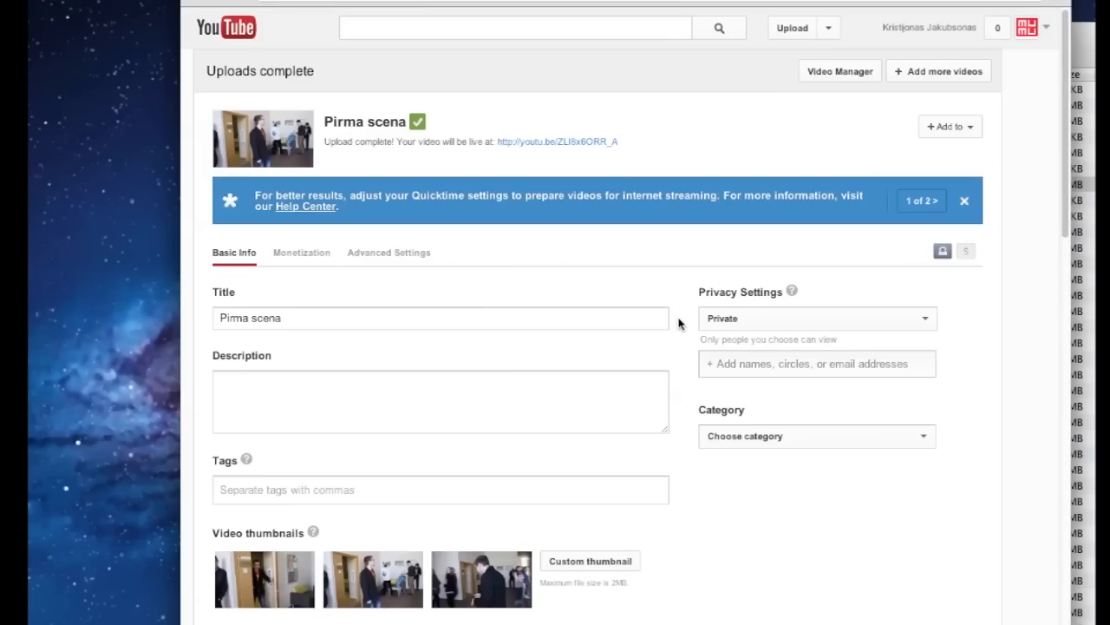
Open Video Manager's uploads list, check the Pirma scena video, then return to the list
left_click(830, 33)
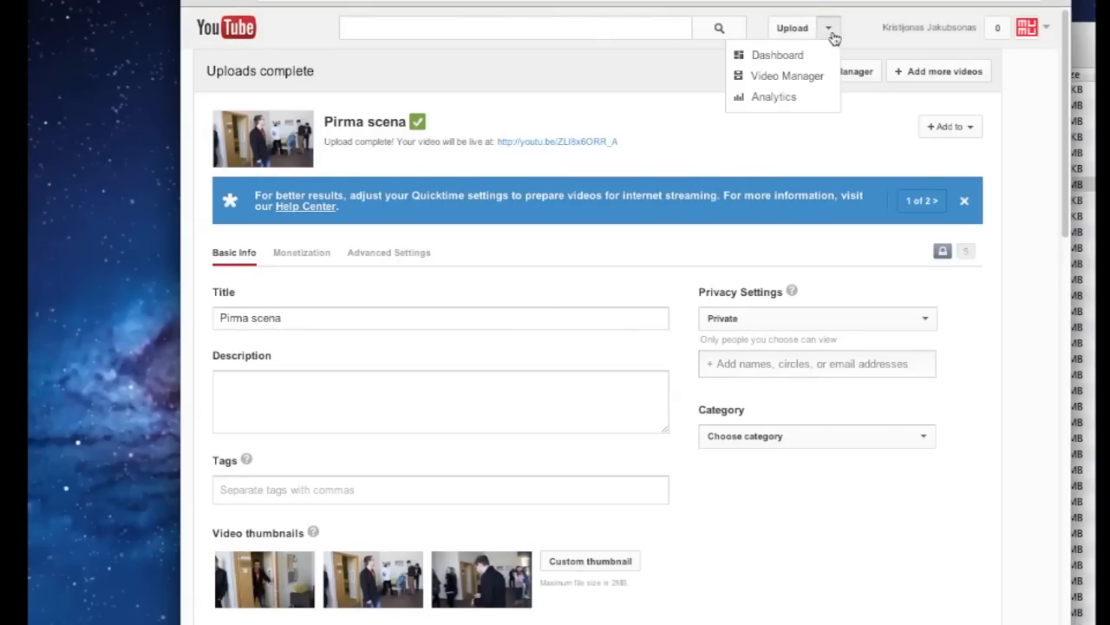
left_click(655, 90)
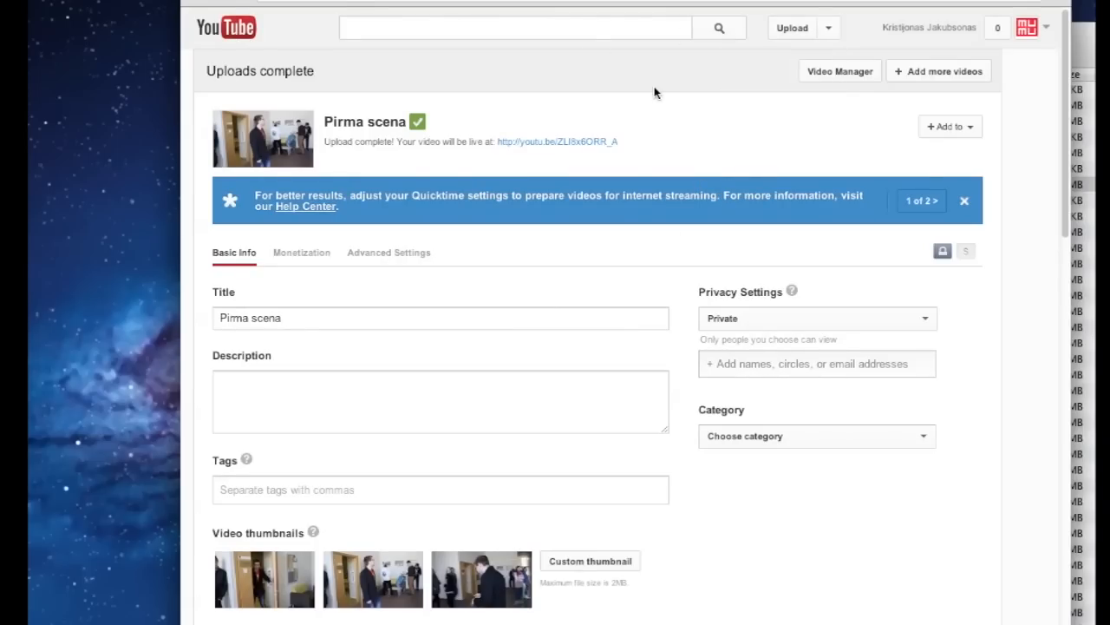
left_click(819, 75)
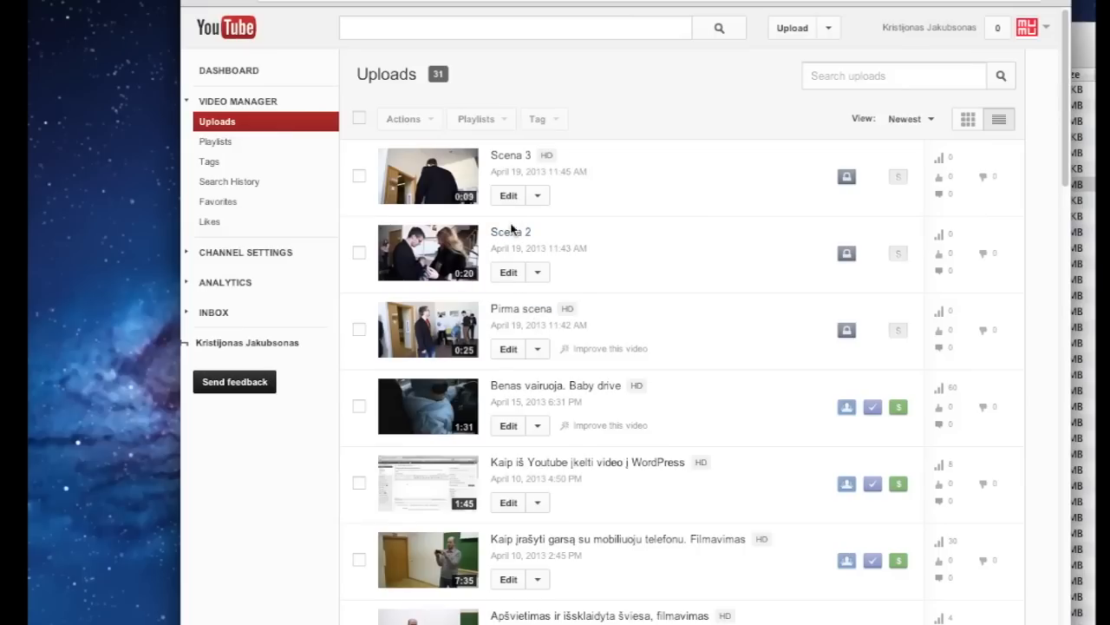
scroll(684, 205, "down", 1)
scroll(682, 213, "up", 1)
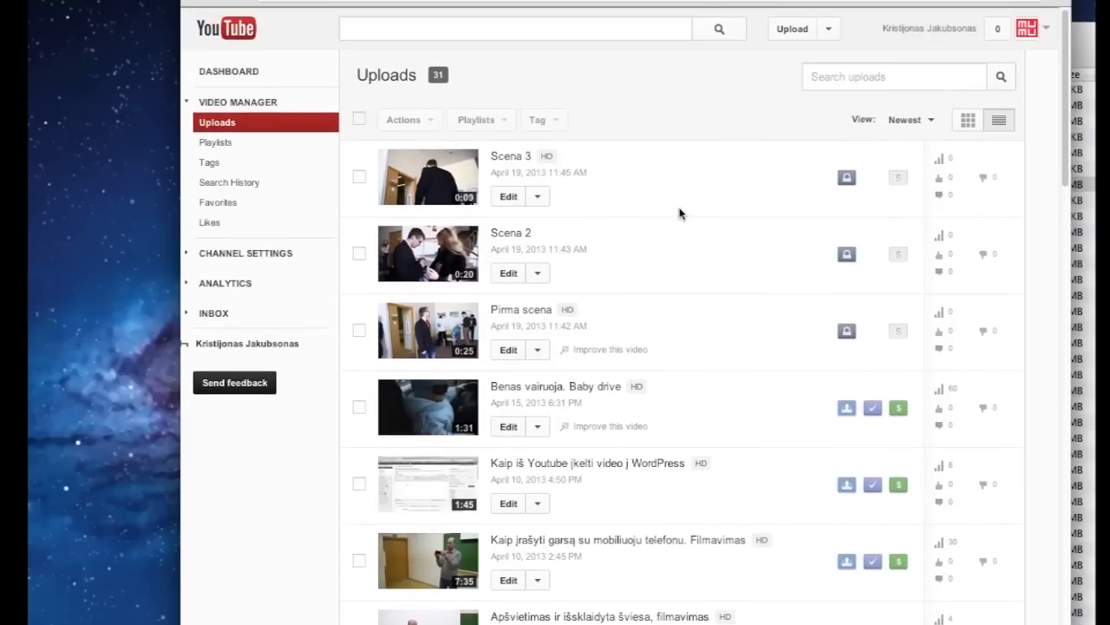
left_click(521, 309)
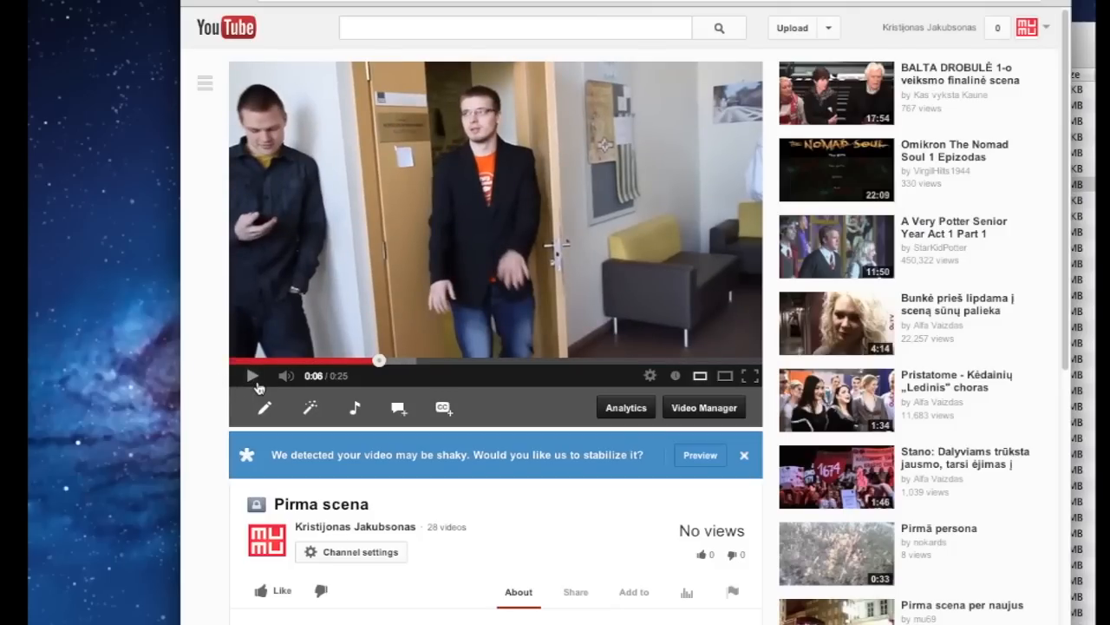
left_click(193, 1)
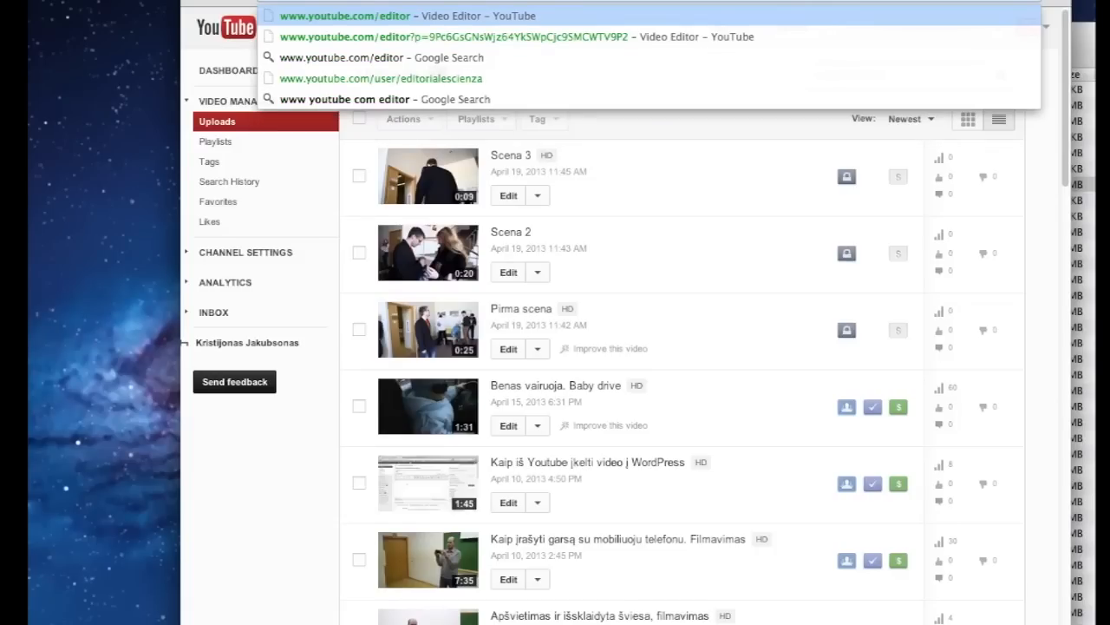
Load the YouTube Video Editor address in the browser
key("Return")
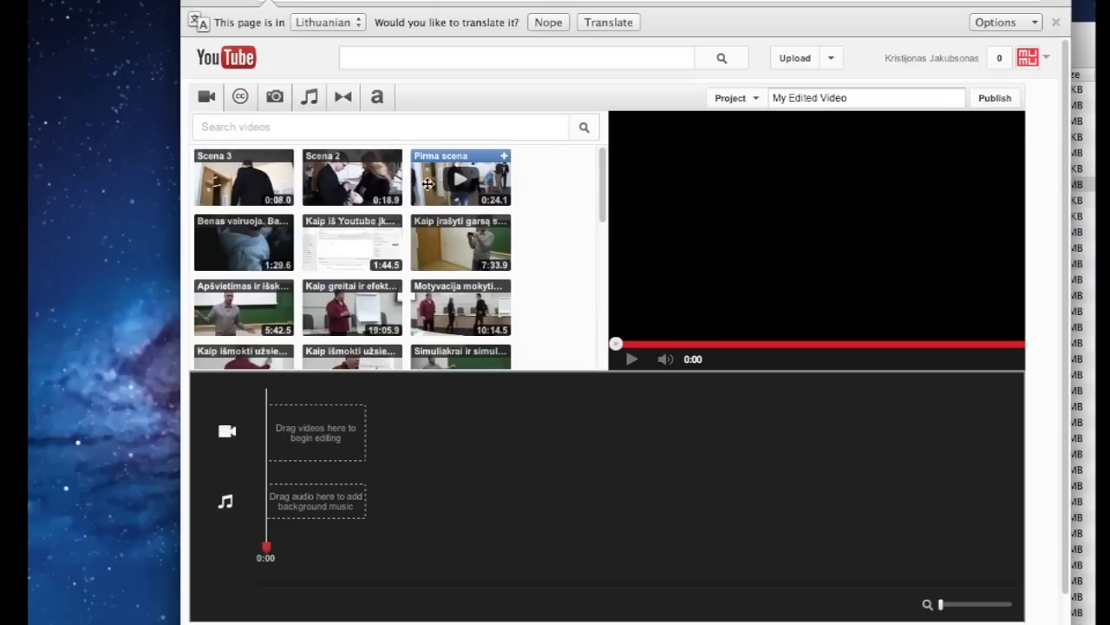
Place Pirma scena, Scena 2 and Scena 3 on the timeline in order and play the preview
left_click_drag(425, 181, 314, 436)
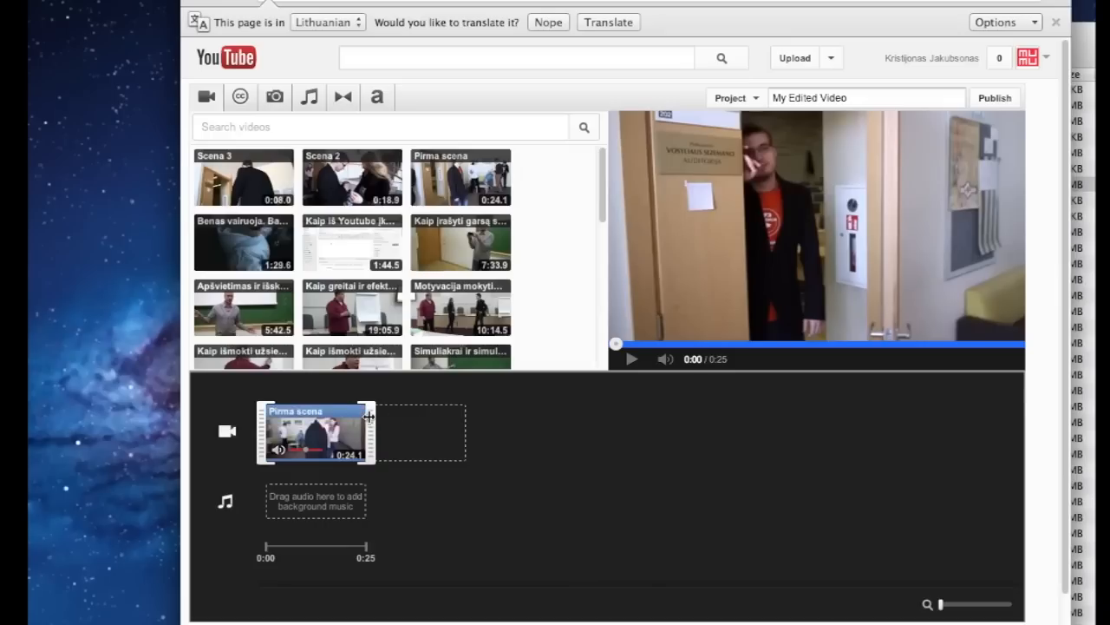
left_click(395, 157)
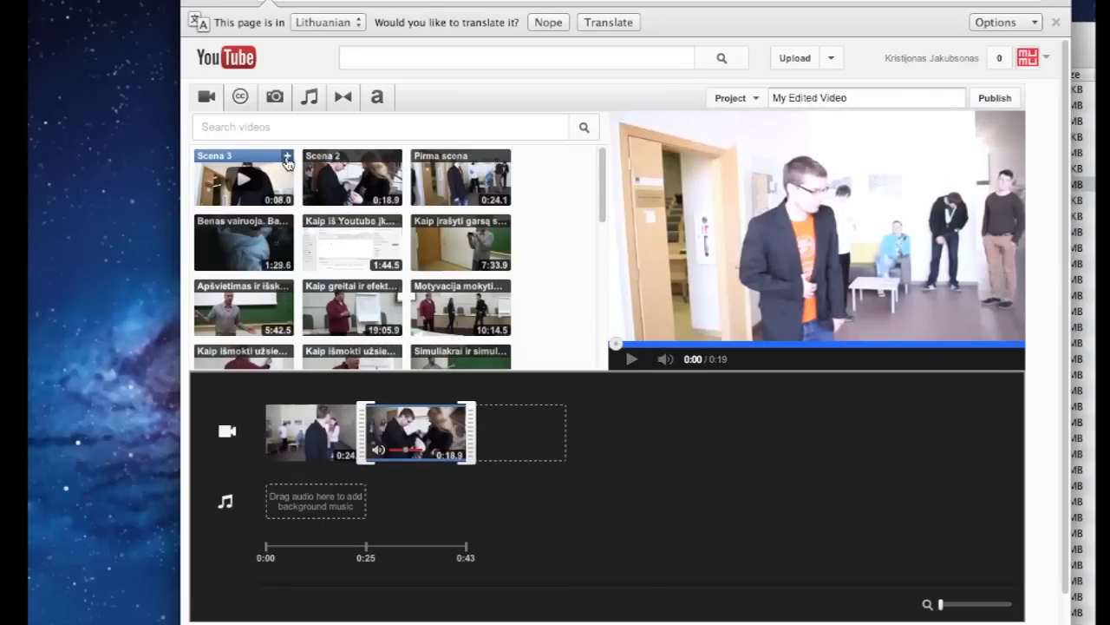
left_click(287, 157)
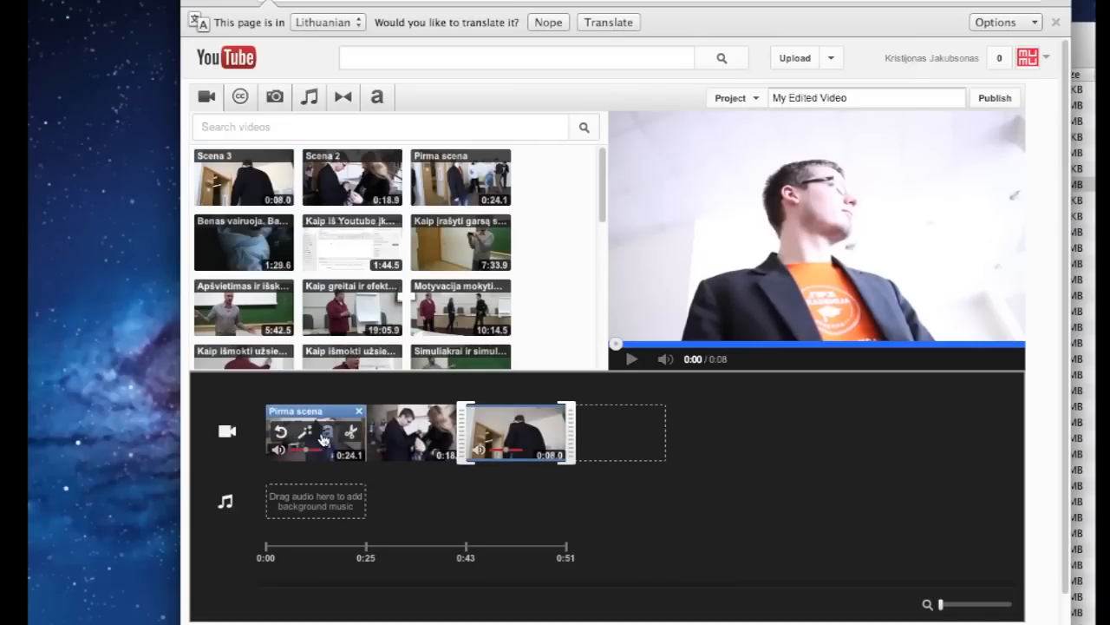
left_click(485, 517)
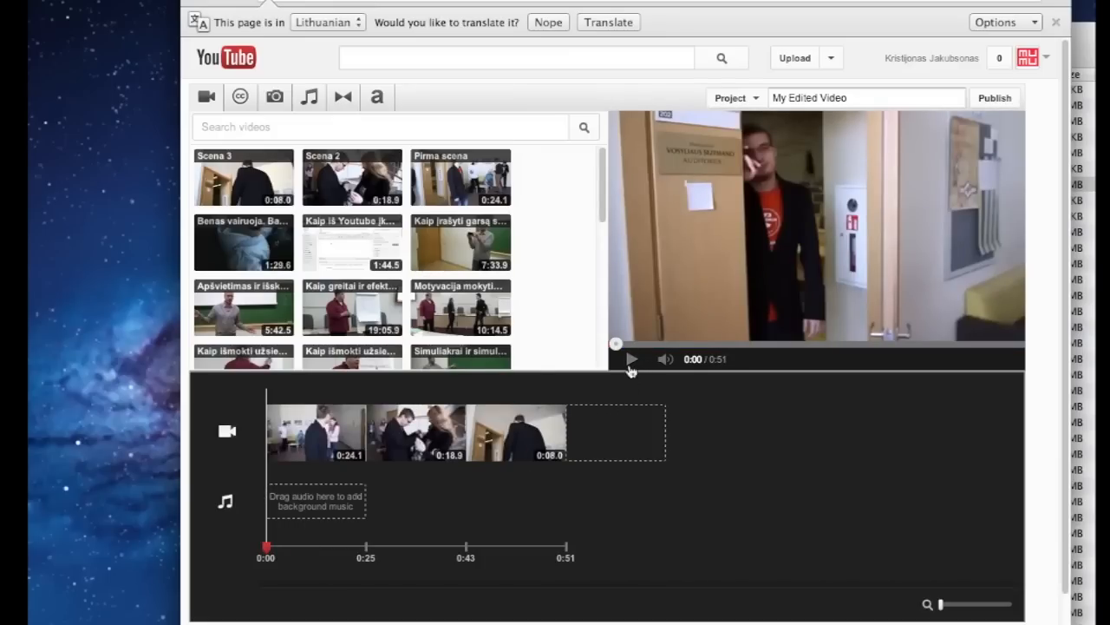
left_click(630, 364)
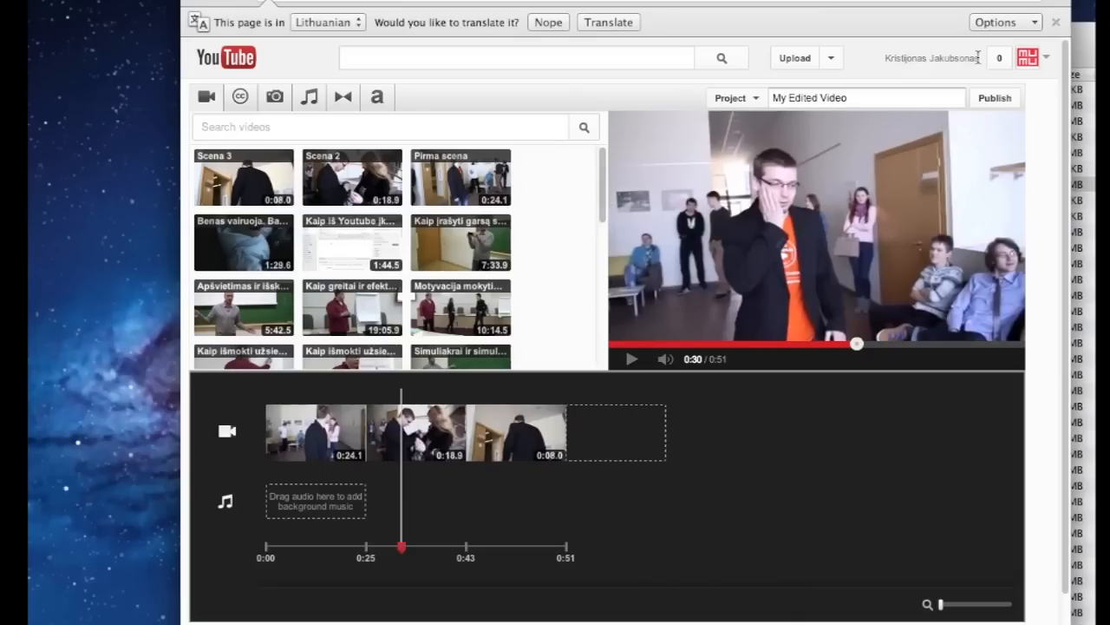
left_click(833, 58)
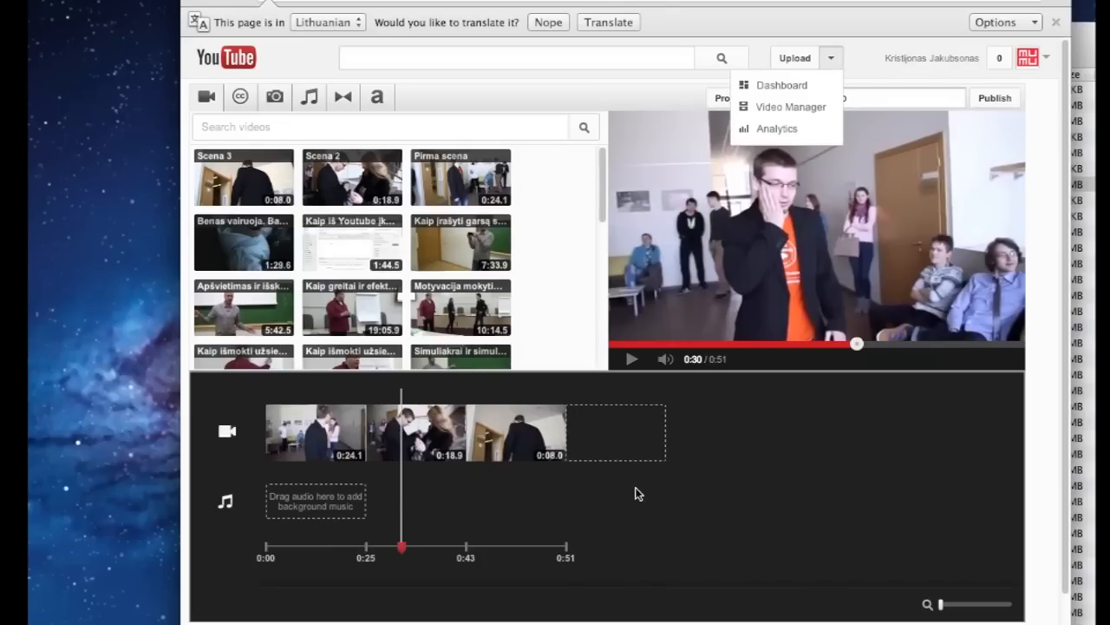
Skip the preview to about 0:38, then open Pirma scena's watch page from the uploads list
left_click(433, 524)
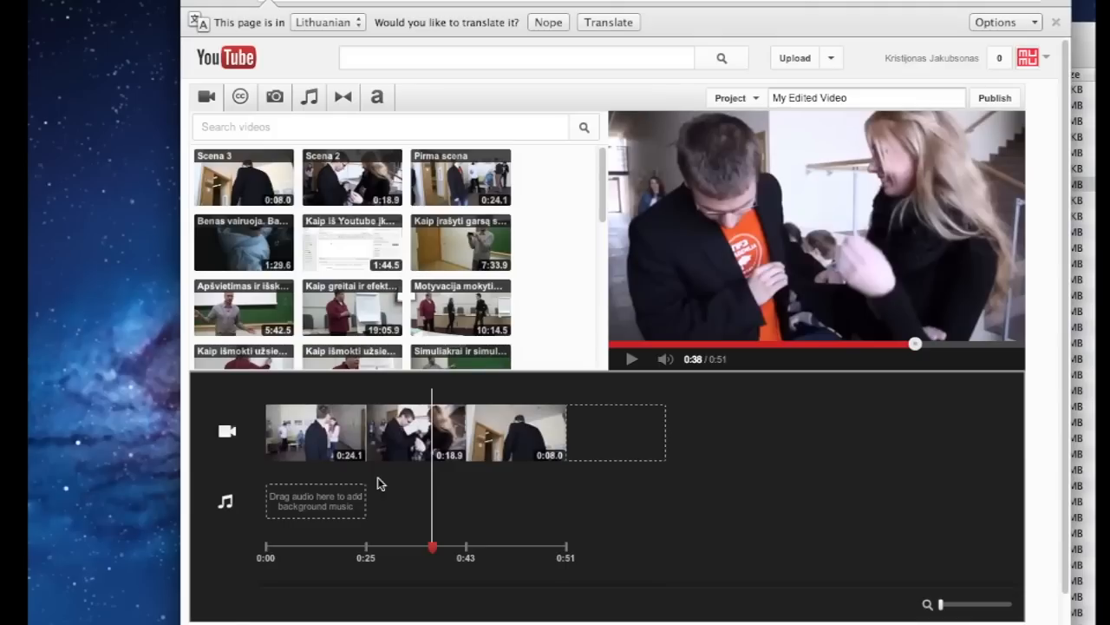
left_click(833, 58)
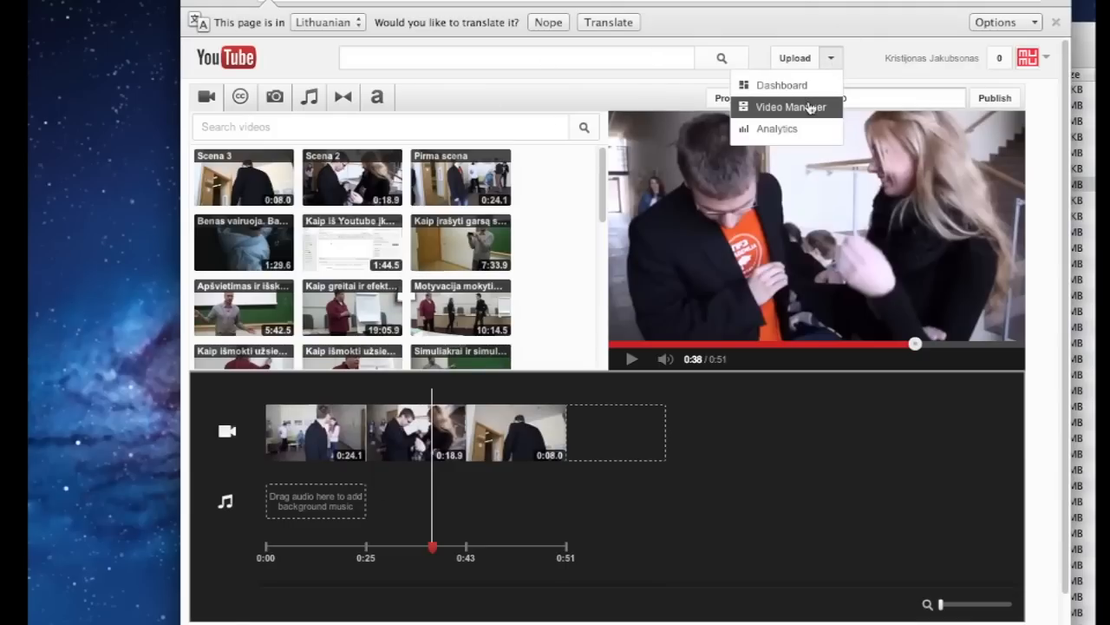
scroll(652, 168, "down", 2)
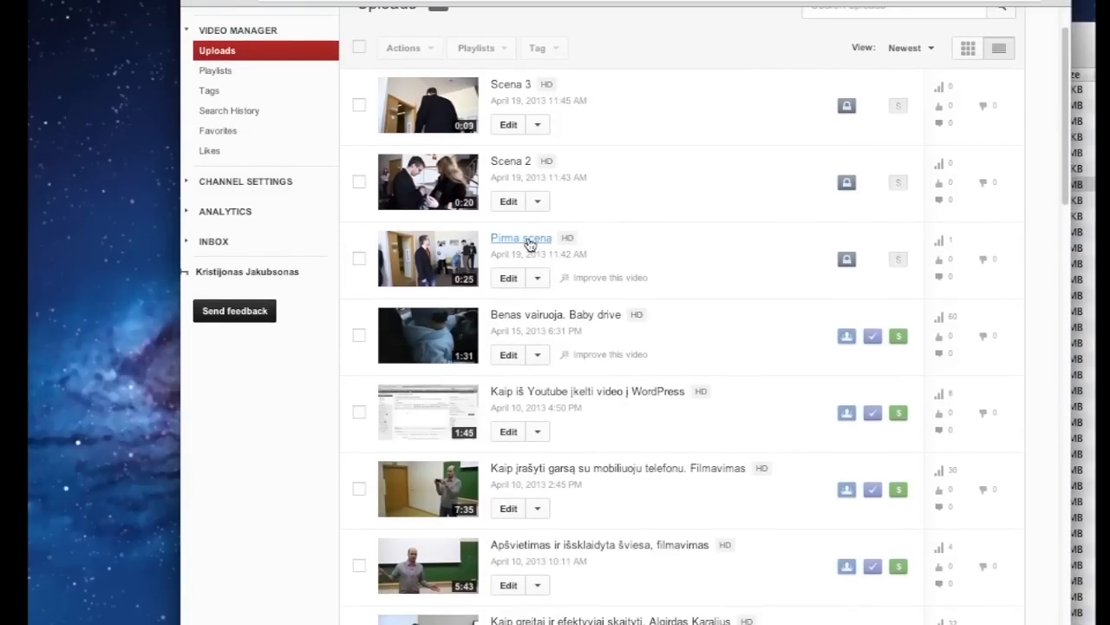
left_click(525, 240)
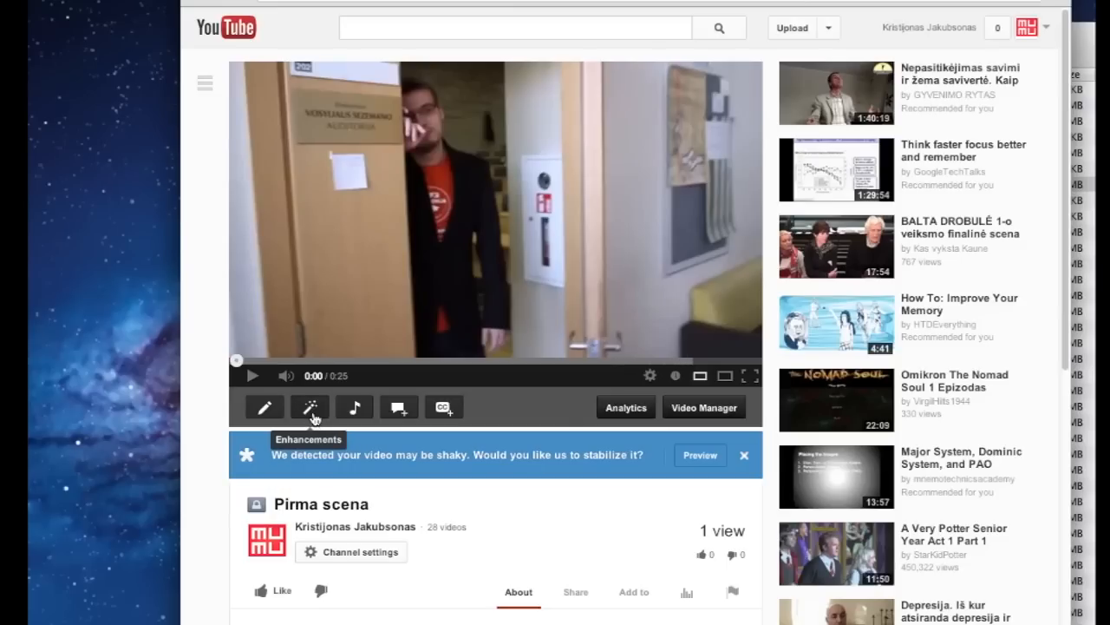
Open Pirma scena's enhancements editor and preview the 0:25 clip, scrubbing back to 0:06
left_click(311, 407)
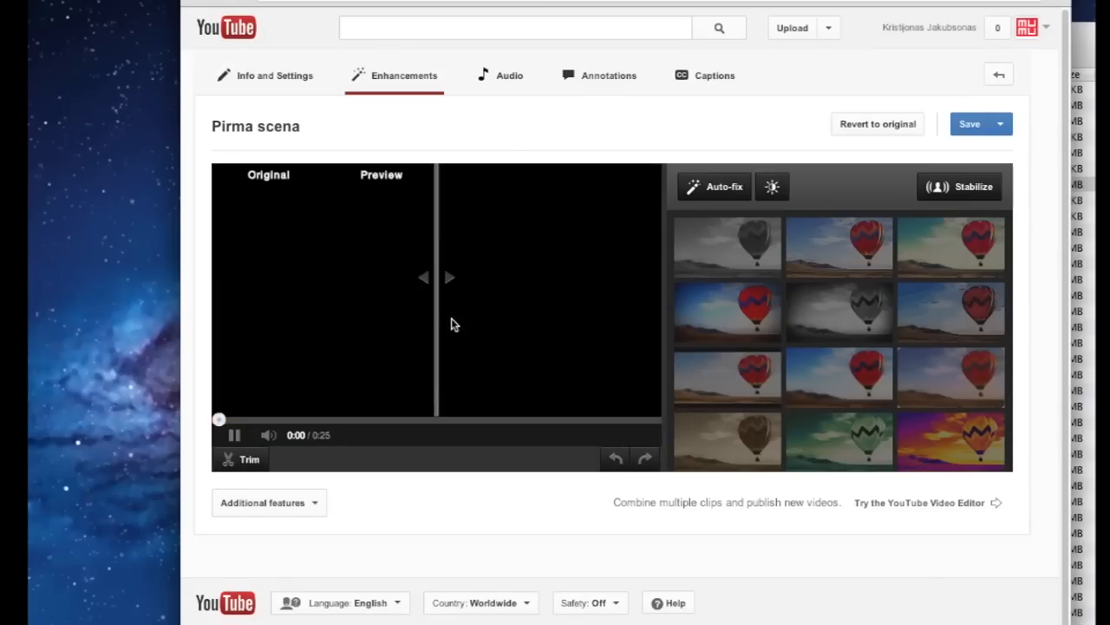
left_click(234, 435)
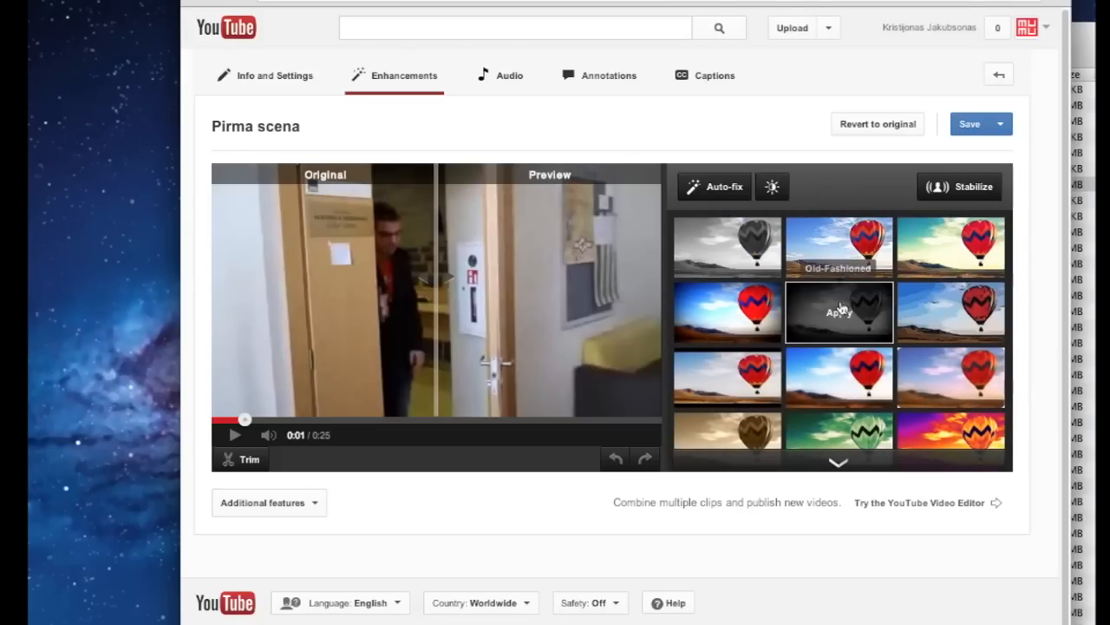
scroll(798, 304, "down", 1)
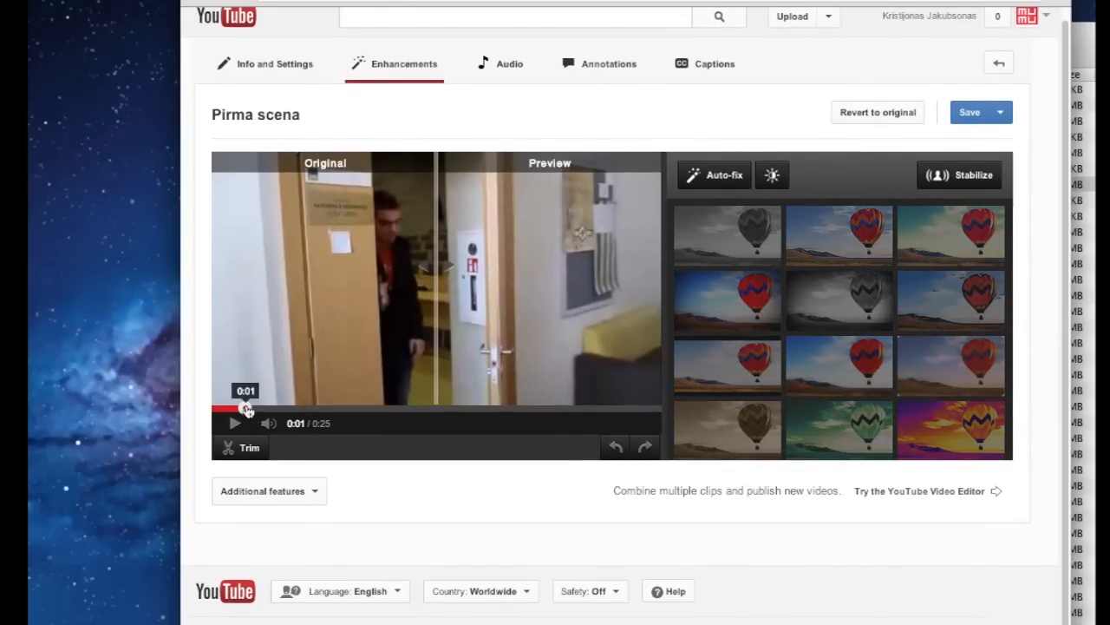
left_click_drag(248, 409, 282, 410)
left_click(236, 423)
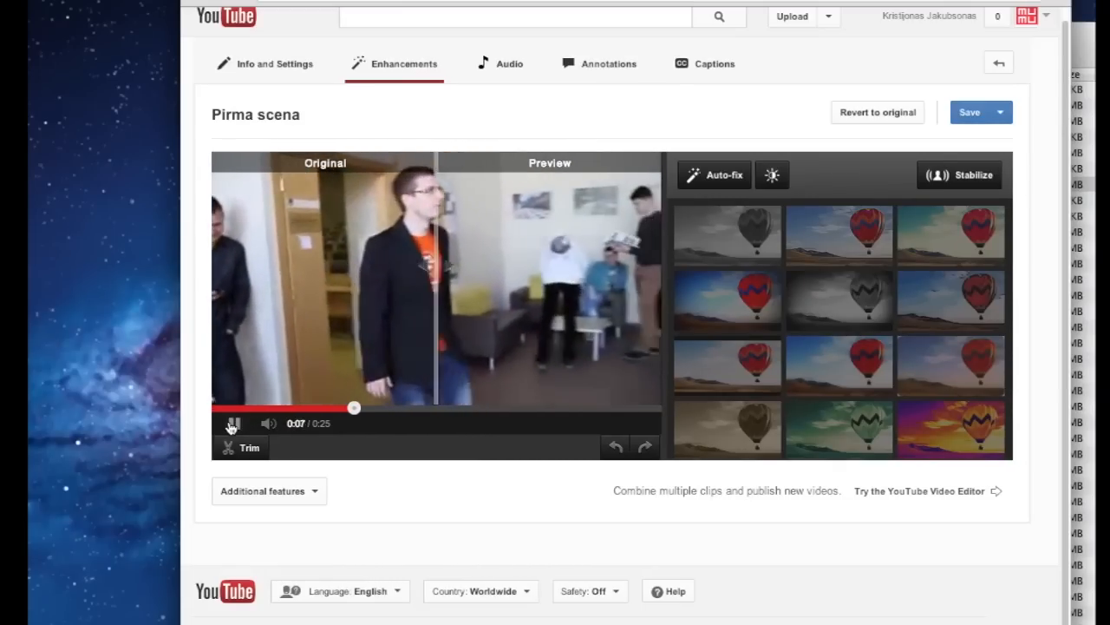
left_click(232, 423)
left_click(327, 407)
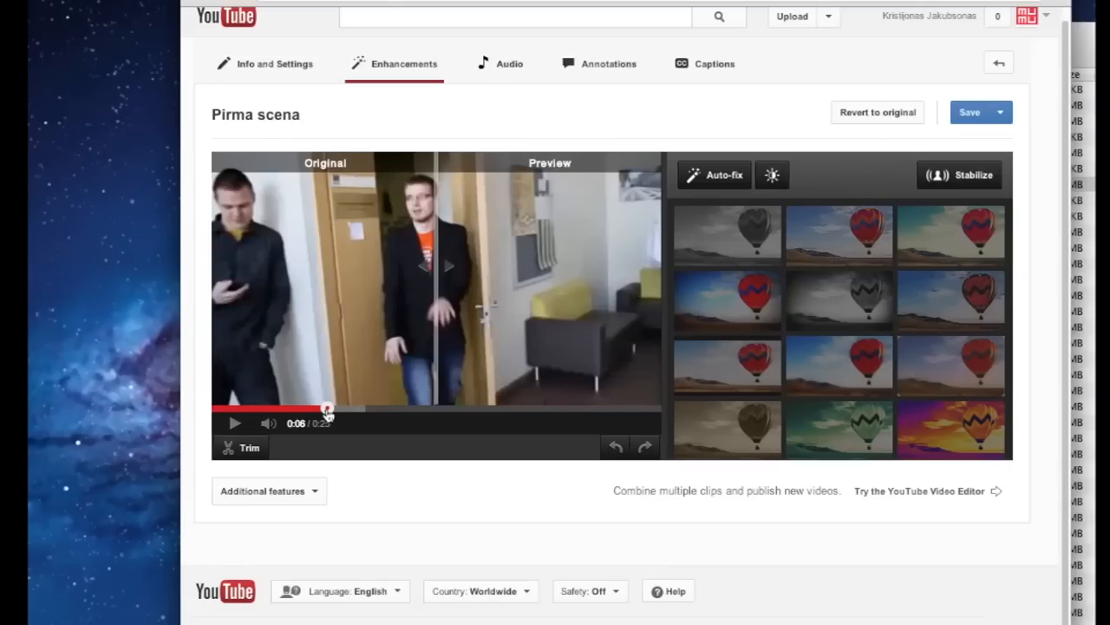
Start trimming Pirma scena and move its start to 0:06.2
left_click(249, 448)
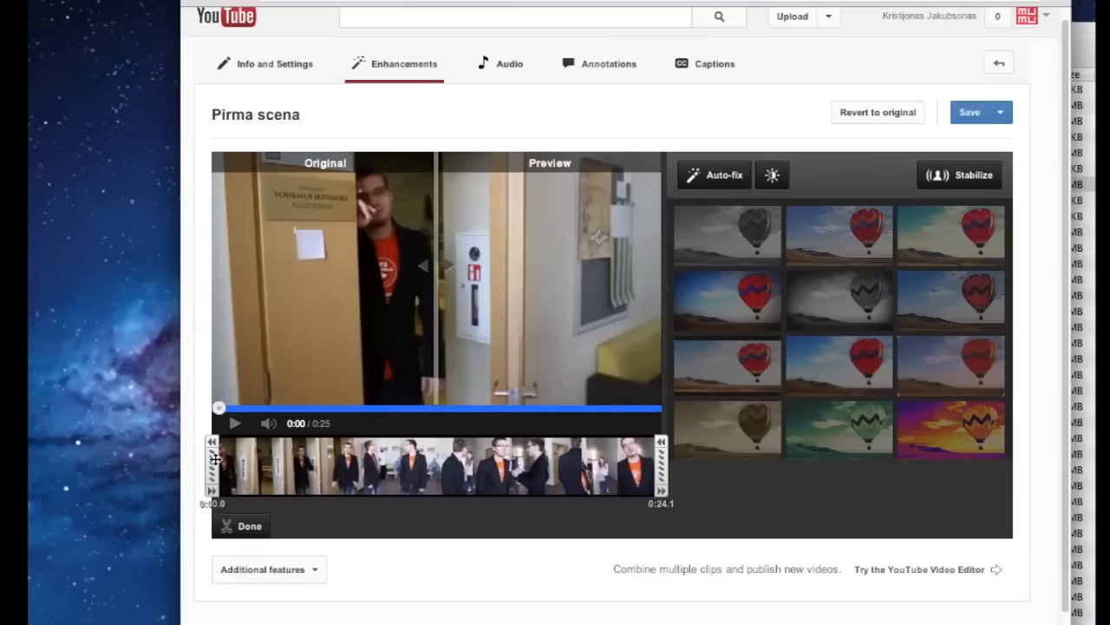
left_click(236, 424)
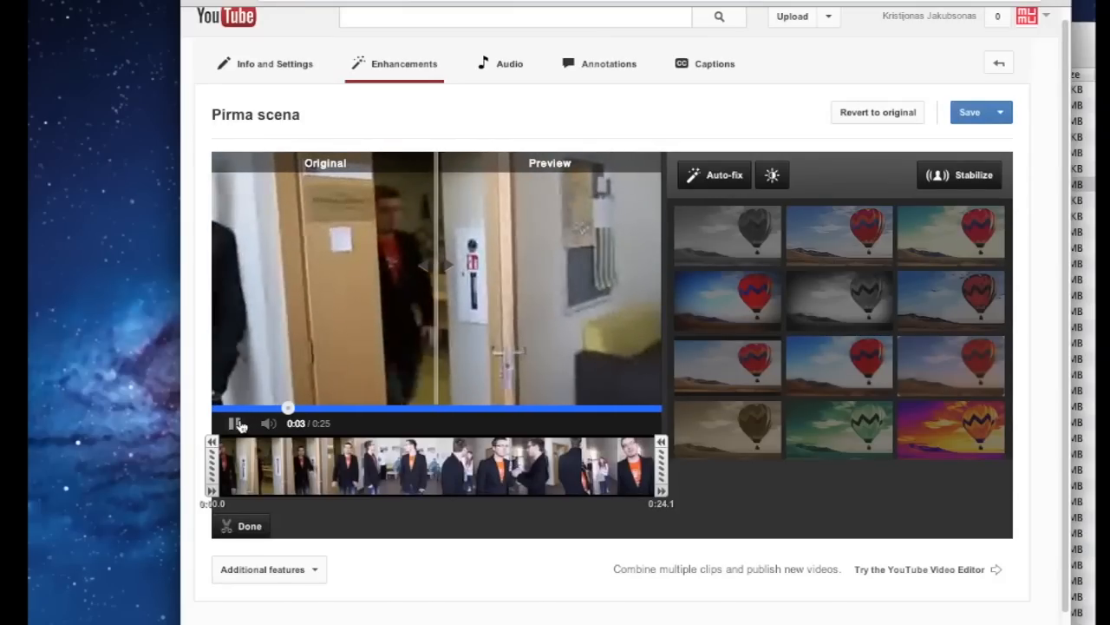
left_click(236, 424)
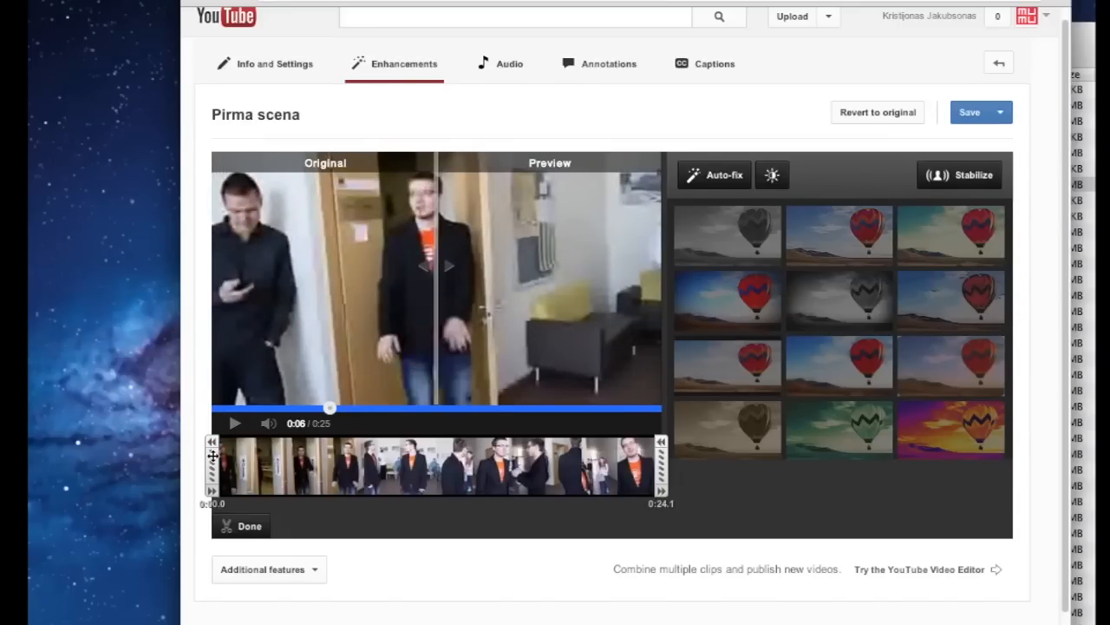
left_click_drag(212, 455, 325, 452)
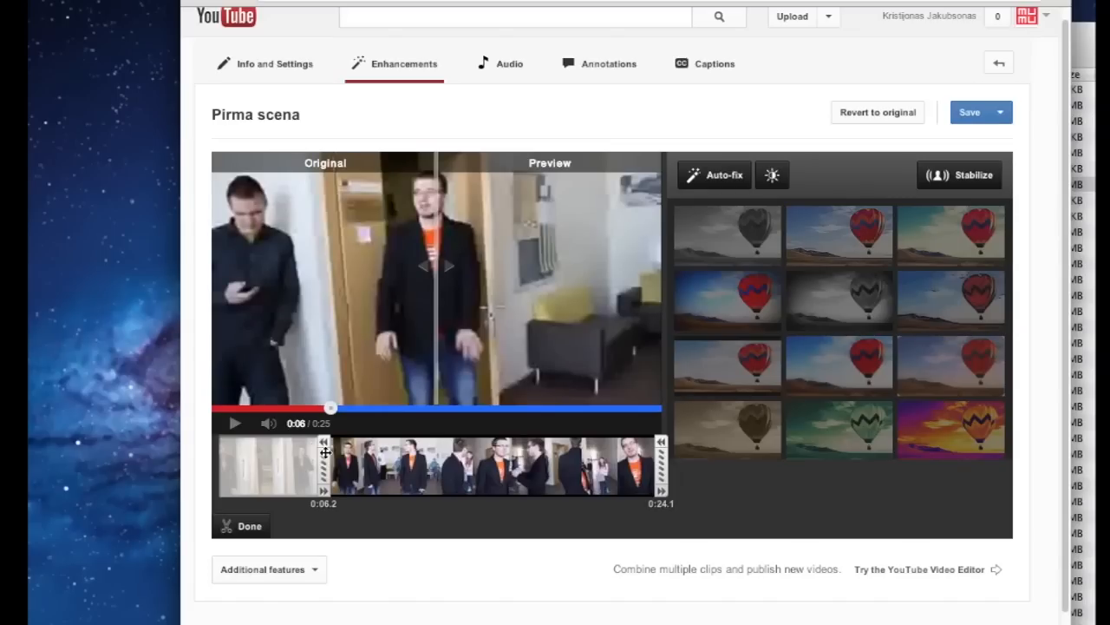
Set the clip's end to 0:17.2 and apply the trim, leaving an 0:11 clip
left_click(234, 427)
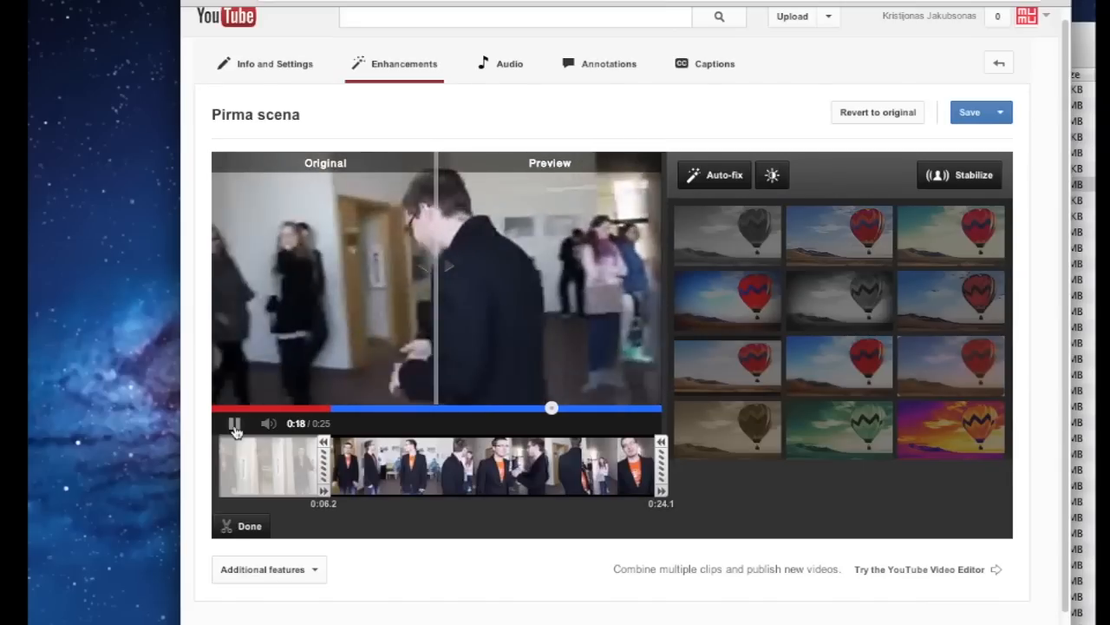
left_click(235, 425)
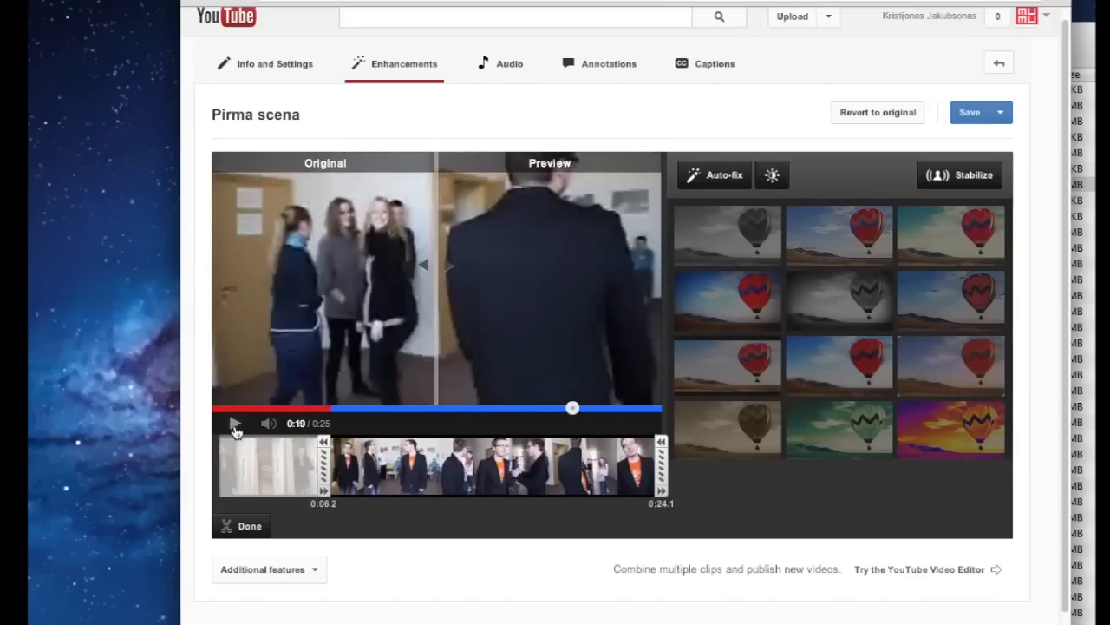
left_click(510, 408)
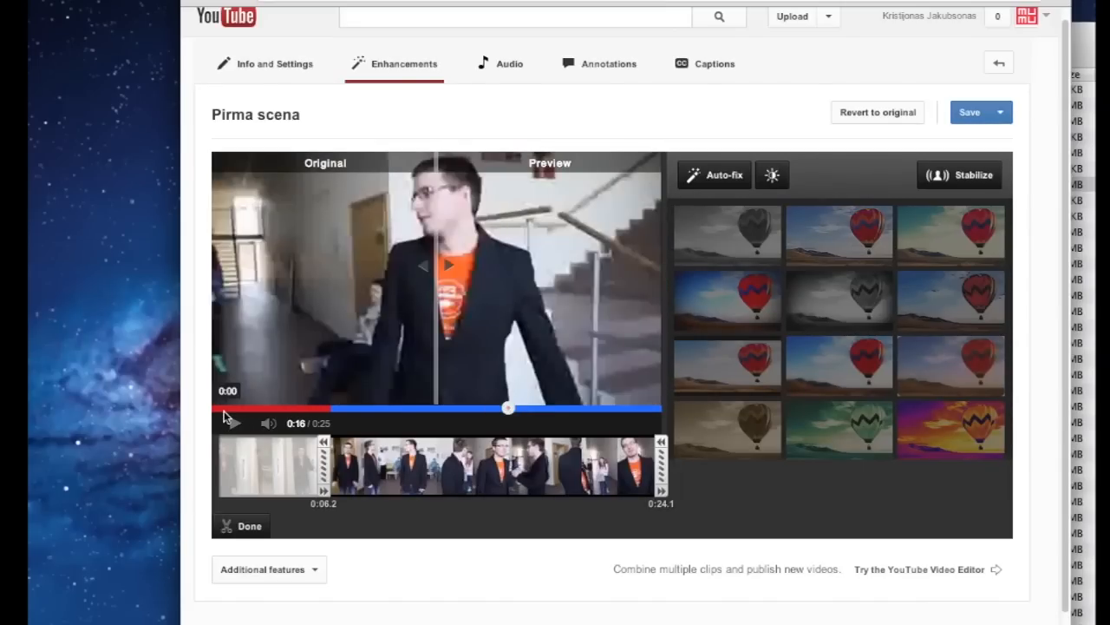
left_click(232, 424)
left_click(232, 424)
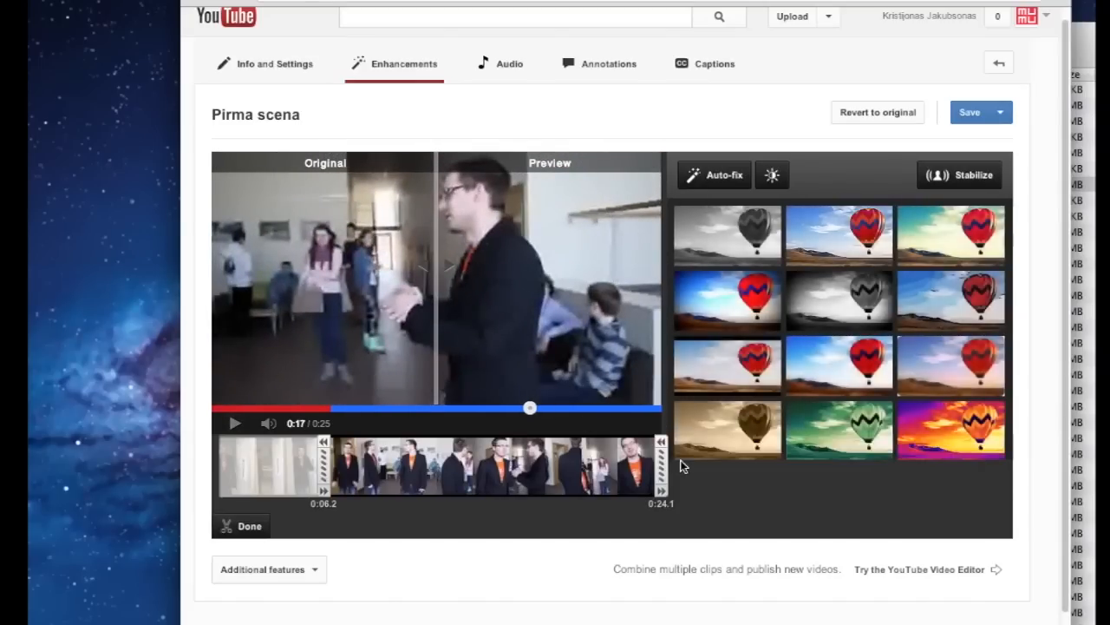
left_click_drag(662, 463, 537, 450)
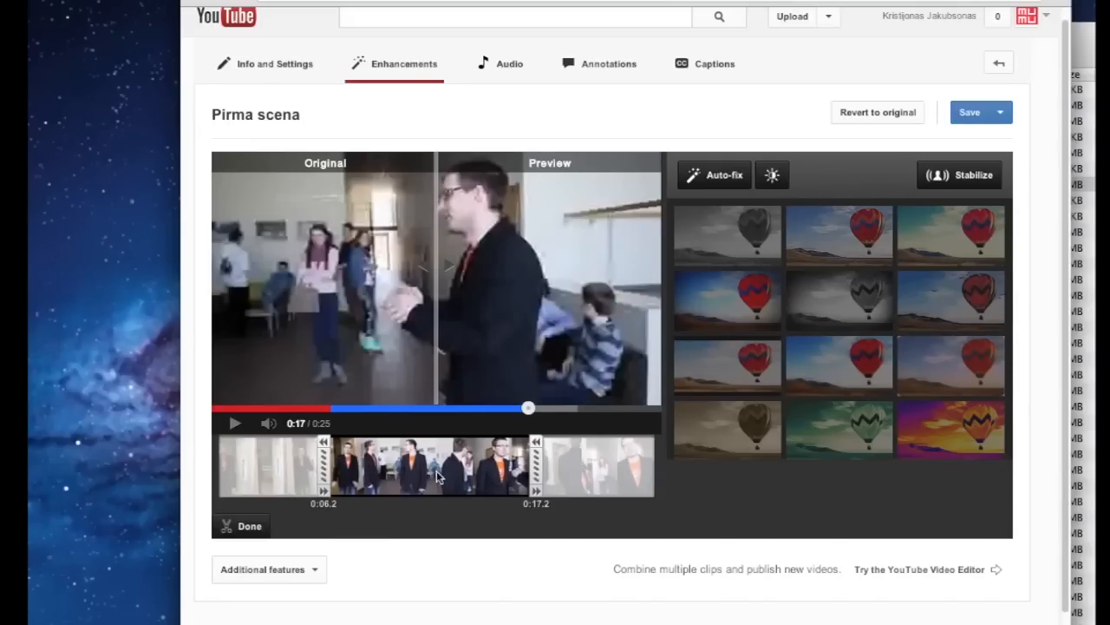
left_click(247, 526)
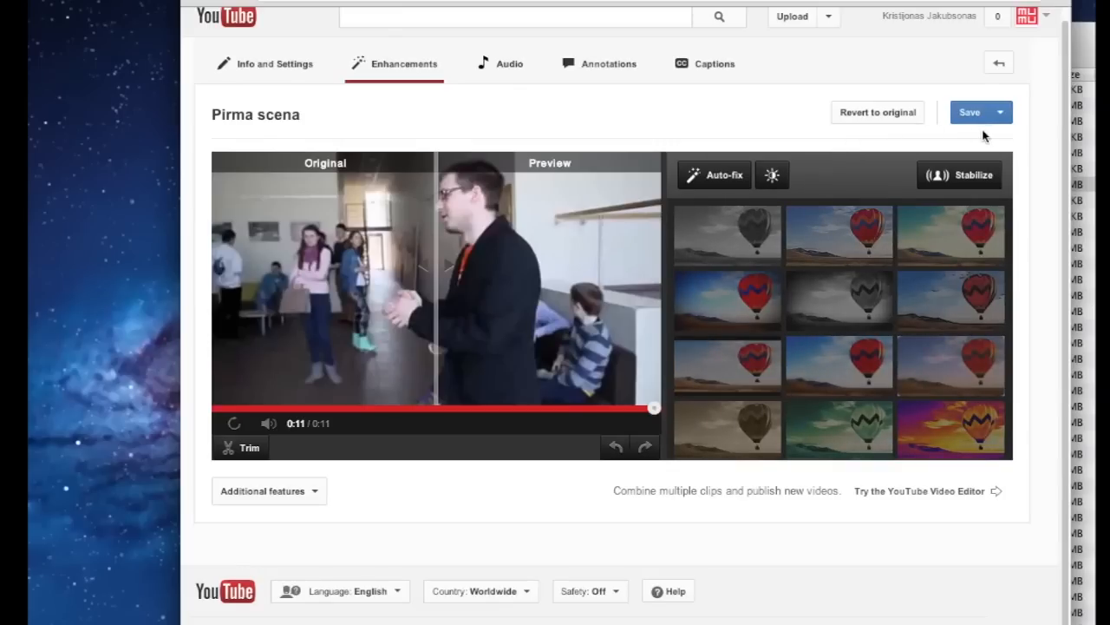
Save the trimmed clip with Save As as a new video, Copy of Pirma scena
left_click(1000, 112)
left_click(1000, 144)
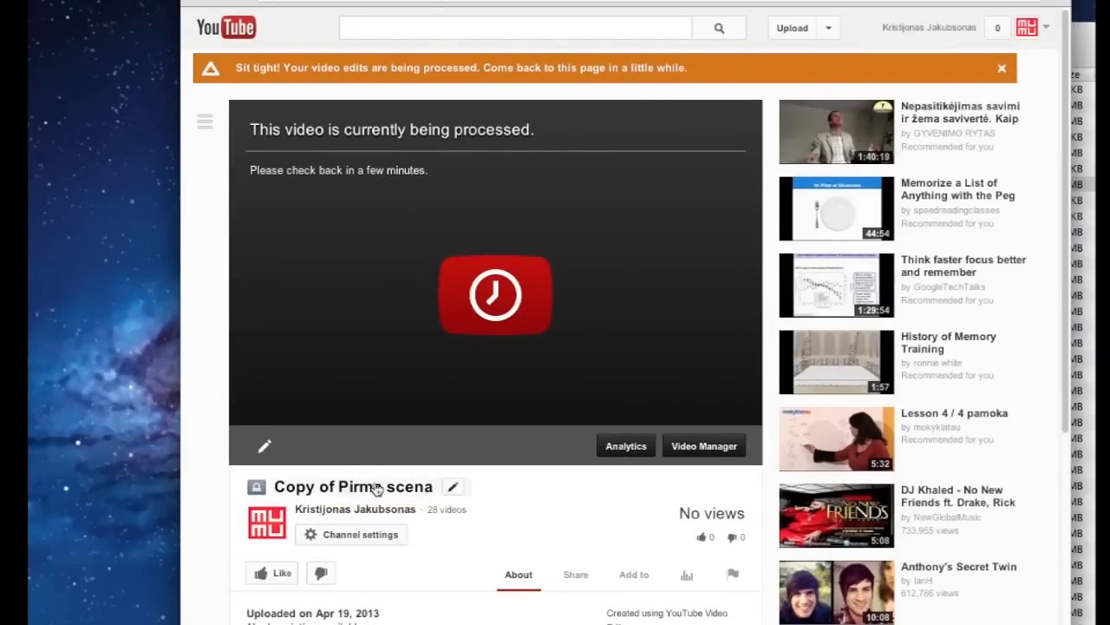
Go to Video Manager and open Scena 2 in the enhancements editor
left_click(830, 30)
left_click(826, 78)
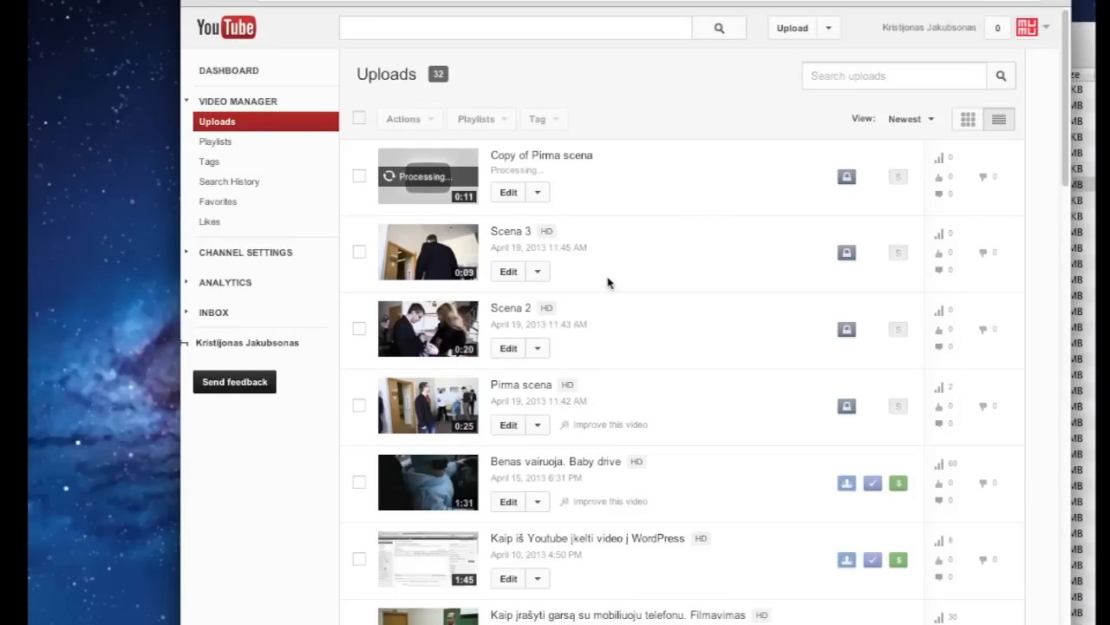
left_click(509, 350)
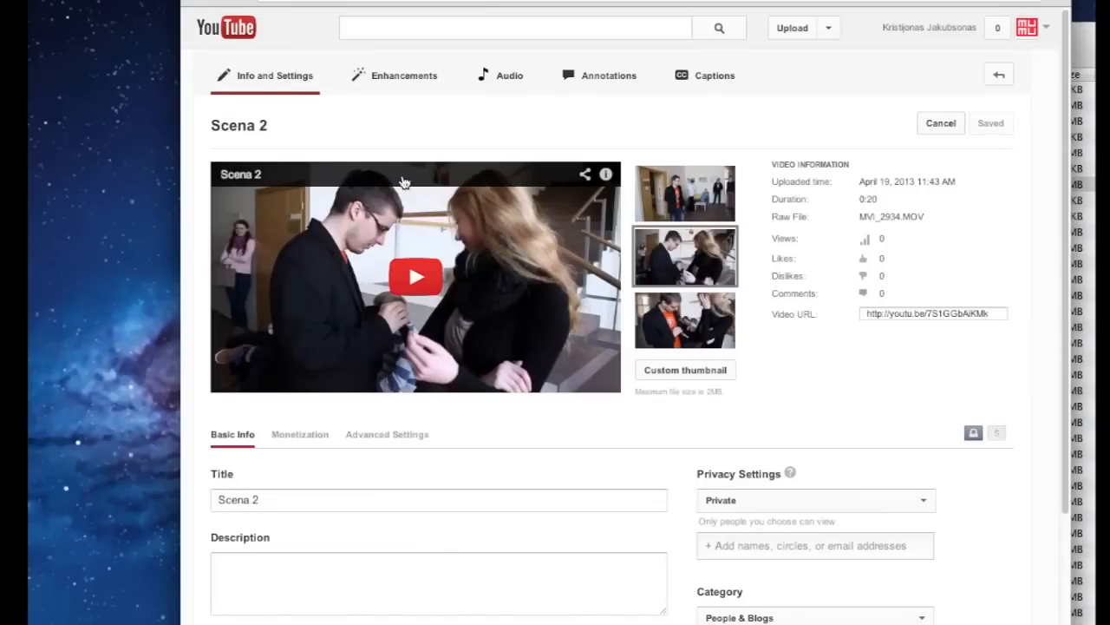
left_click(416, 80)
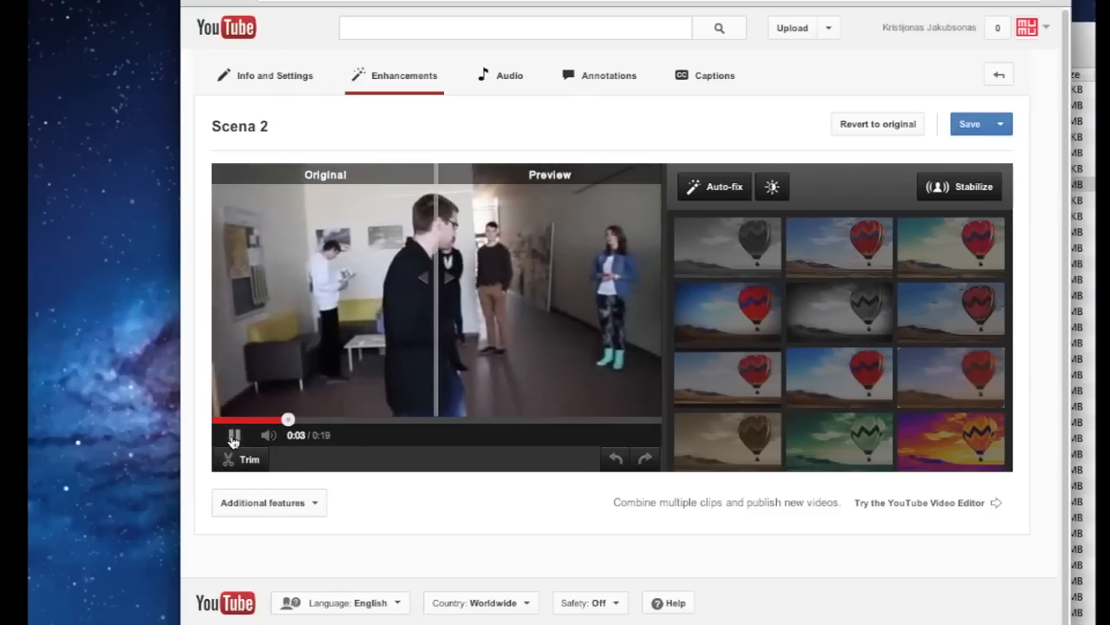
Trim Scena 2 to run from 0:04.6 to 0:13.2, a 0:09 clip
left_click(246, 460)
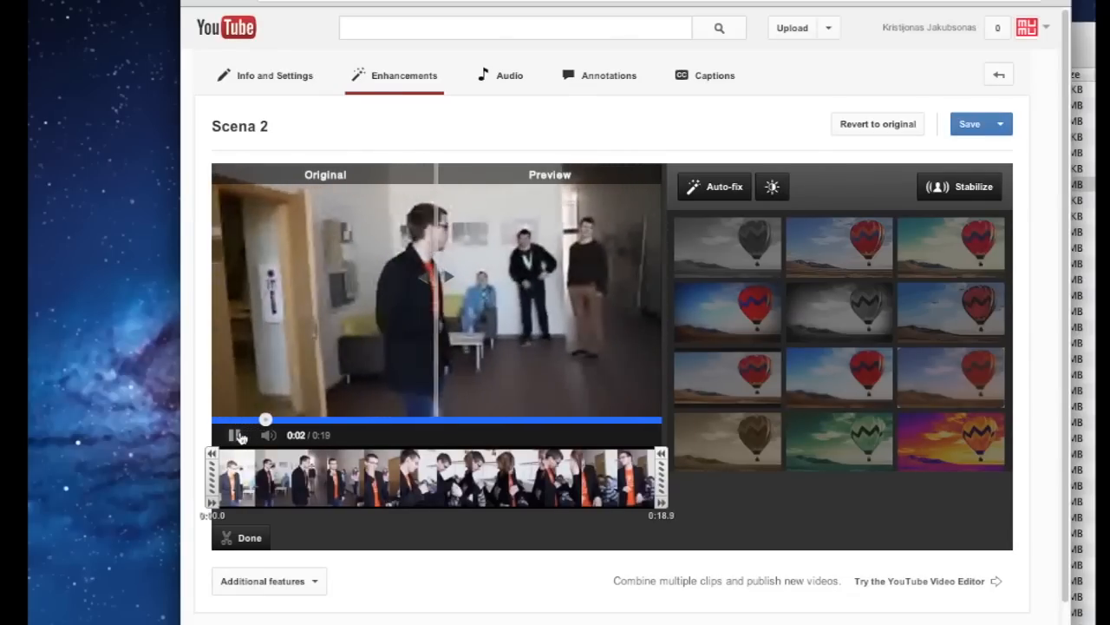
left_click(242, 437)
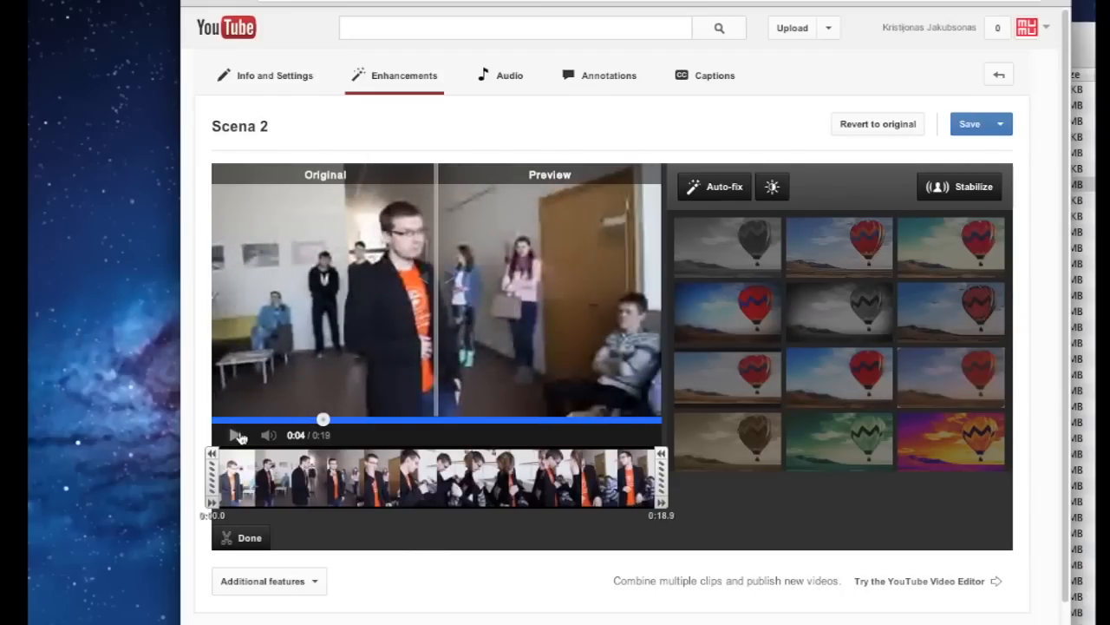
left_click_drag(210, 476, 314, 474)
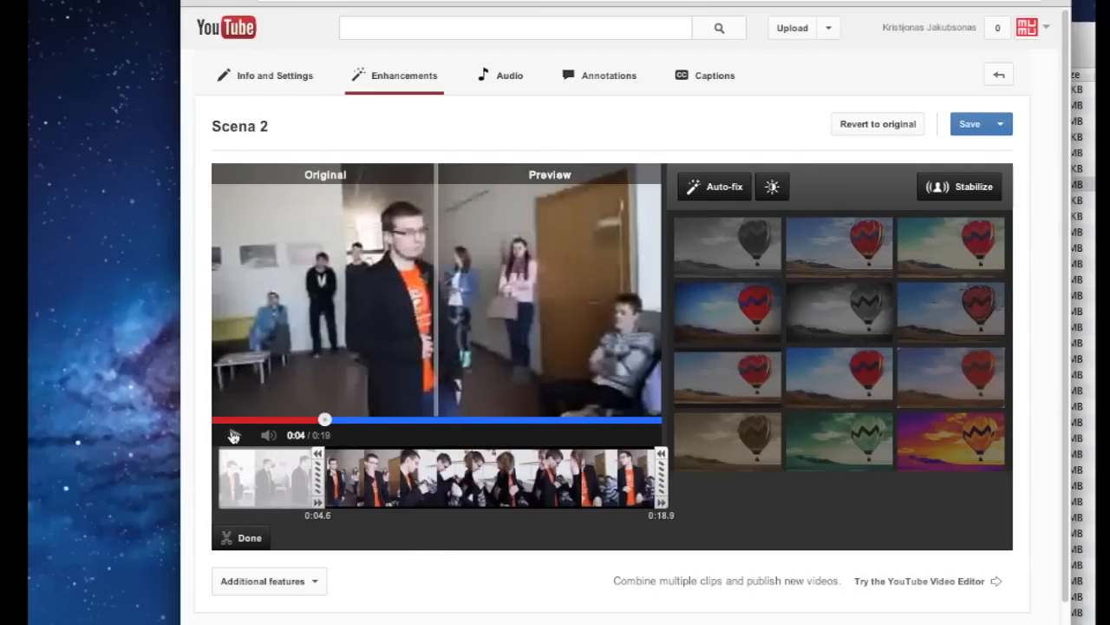
left_click(234, 435)
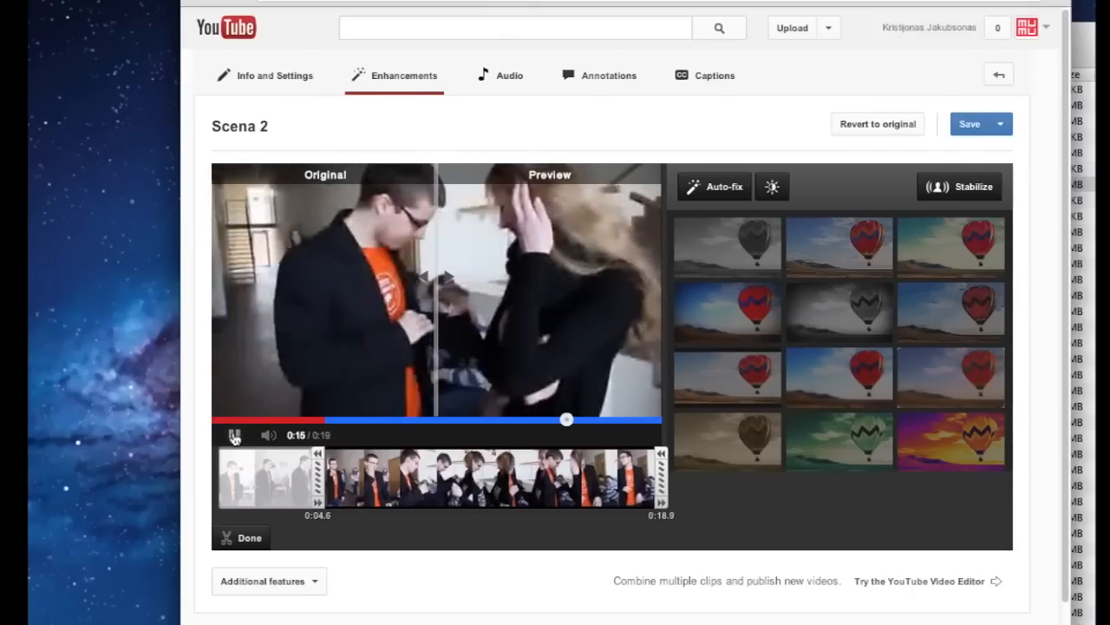
left_click(234, 436)
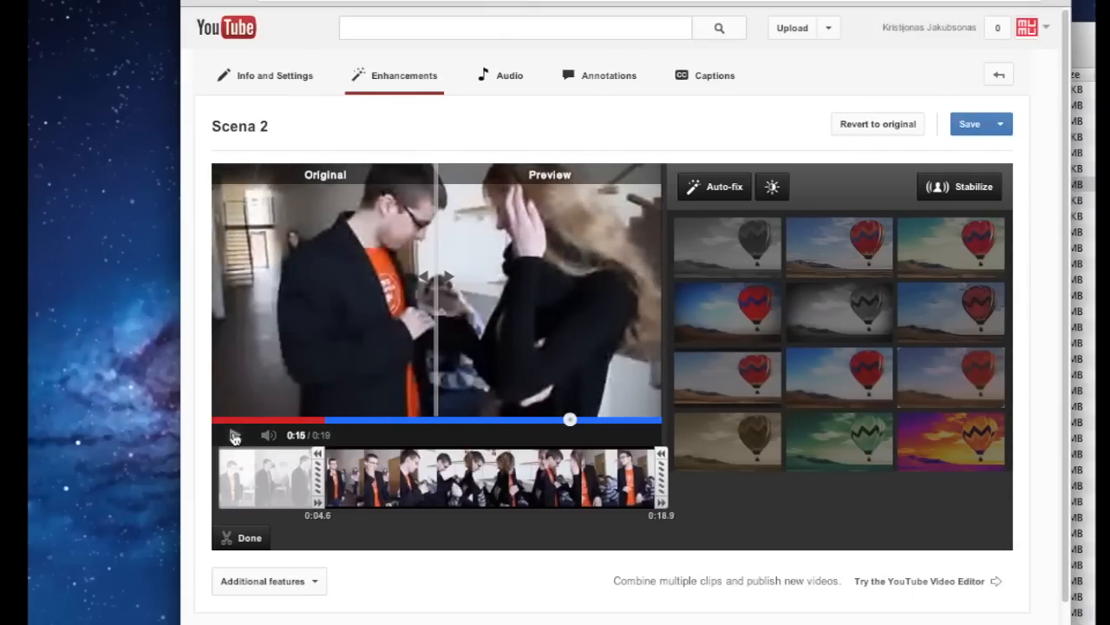
left_click(490, 422)
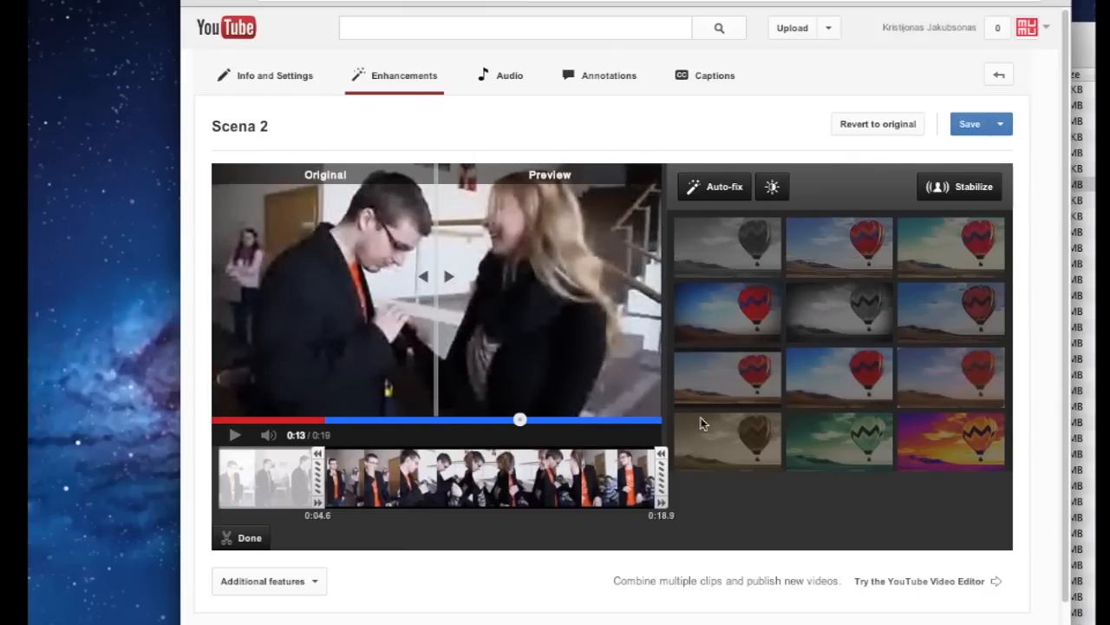
left_click_drag(661, 460, 529, 462)
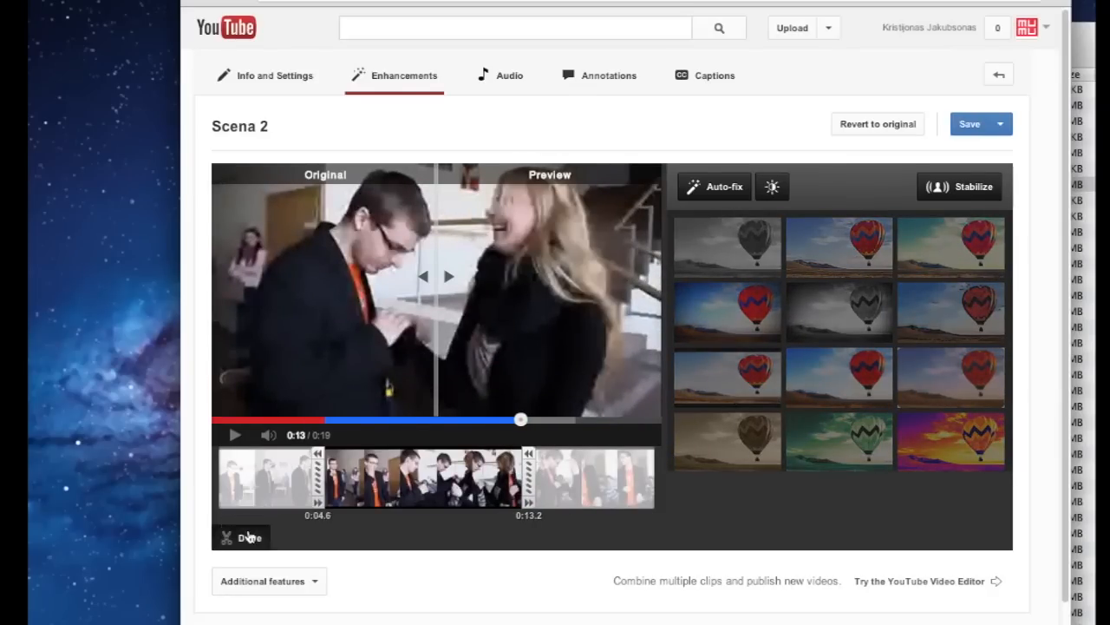
left_click(249, 537)
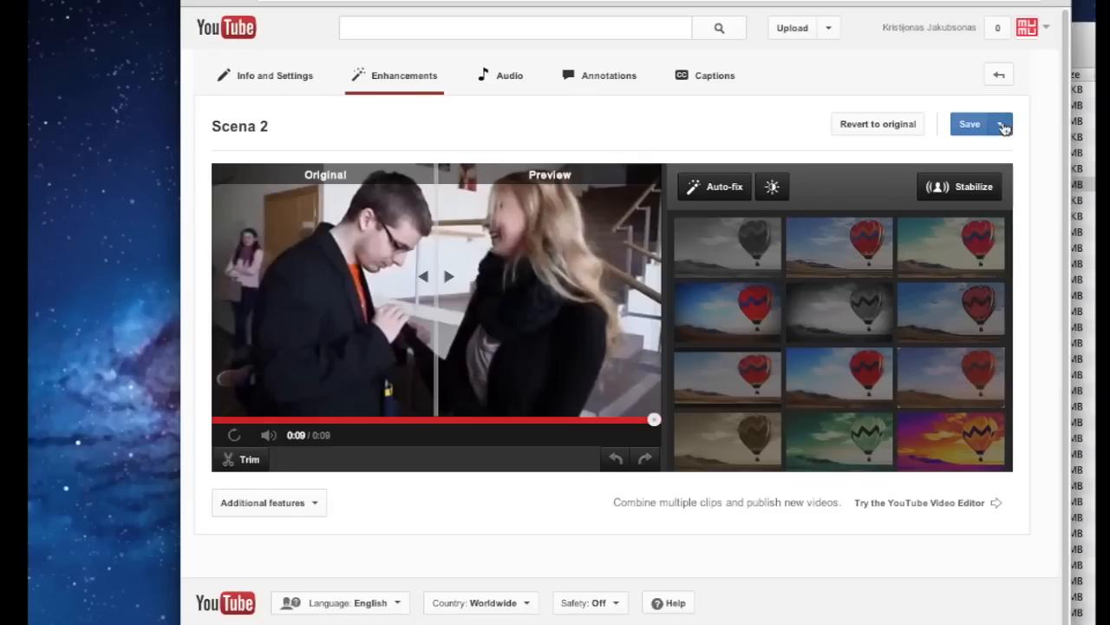
left_click(1002, 126)
left_click(988, 152)
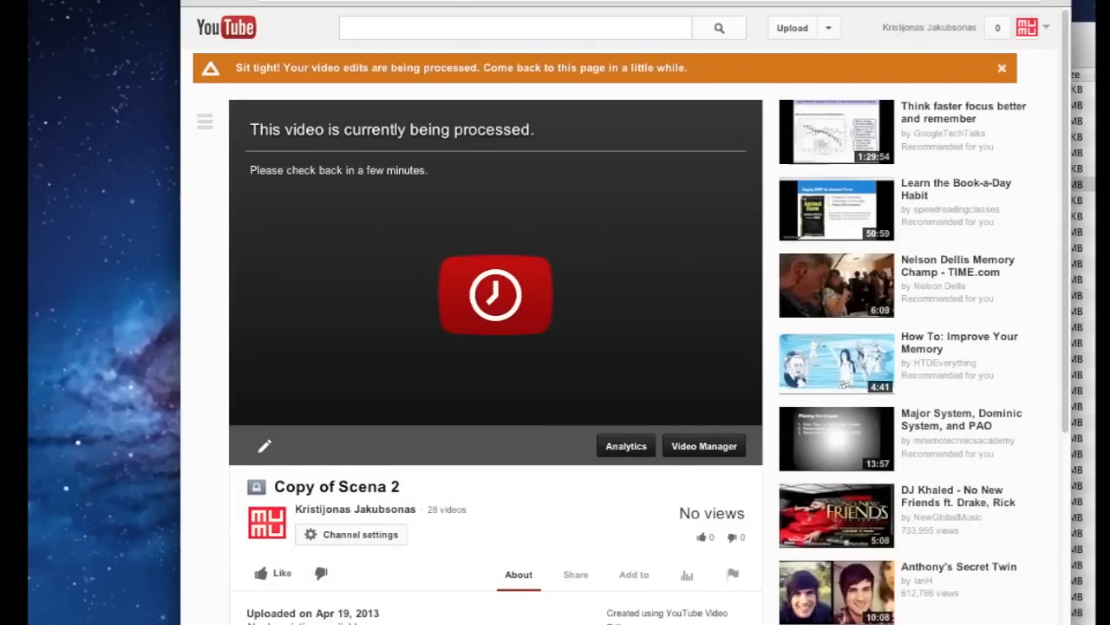
left_click(828, 27)
left_click(805, 74)
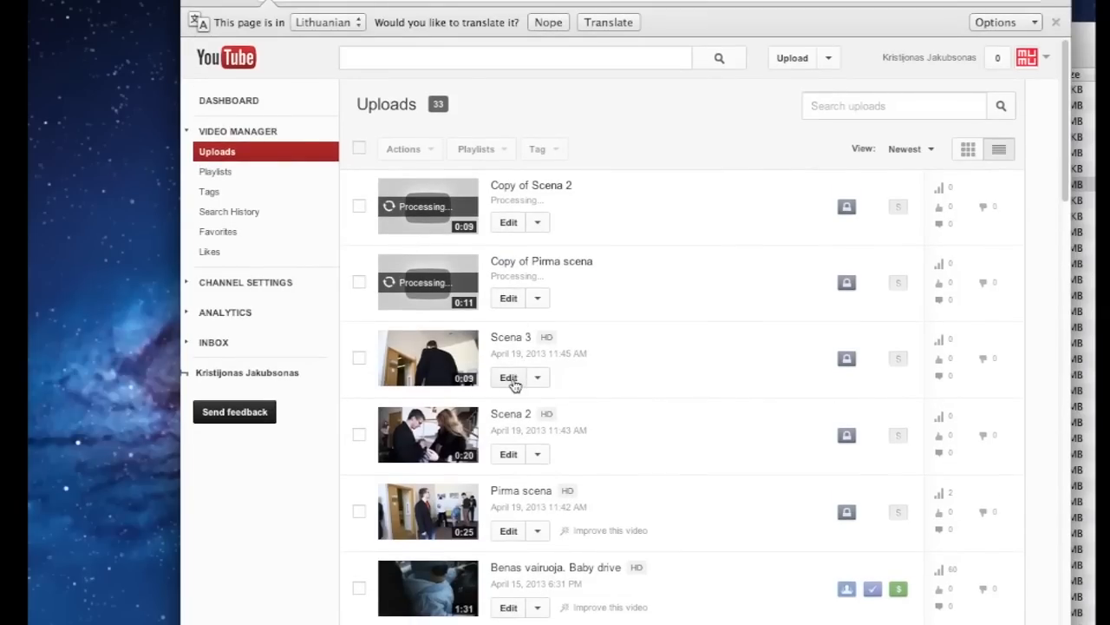
left_click(511, 380)
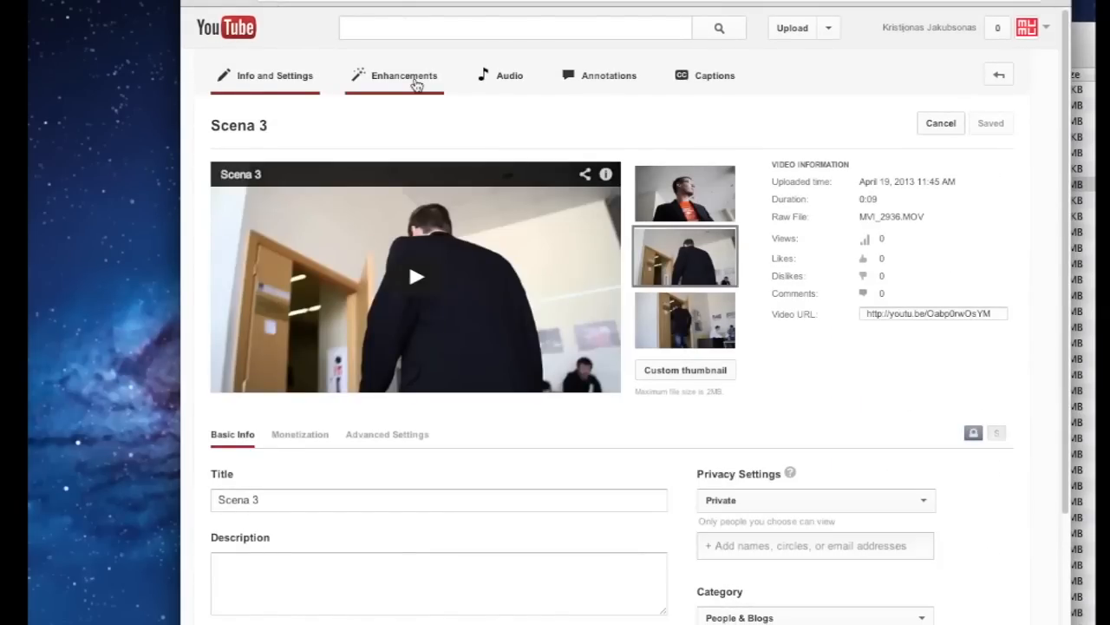
left_click(416, 79)
left_click(234, 435)
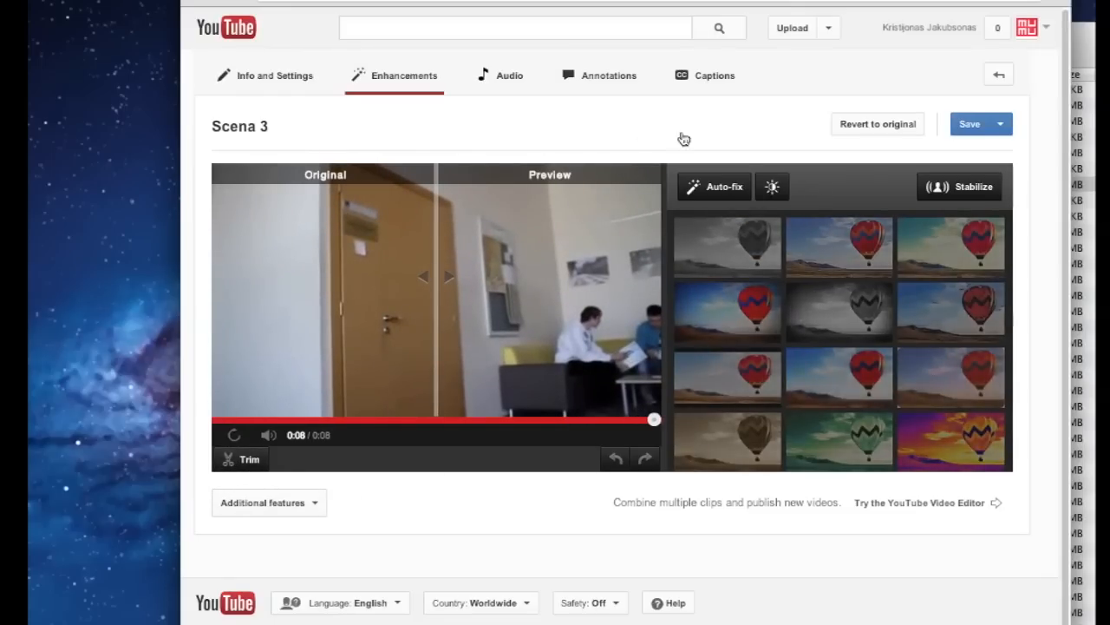
left_click(831, 29)
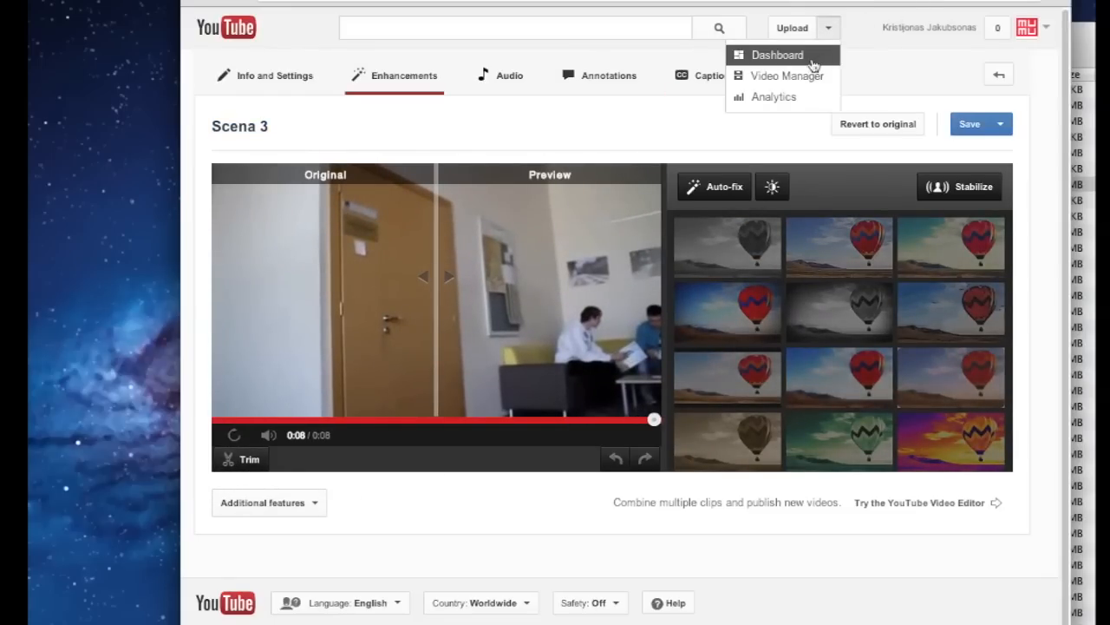
left_click(802, 76)
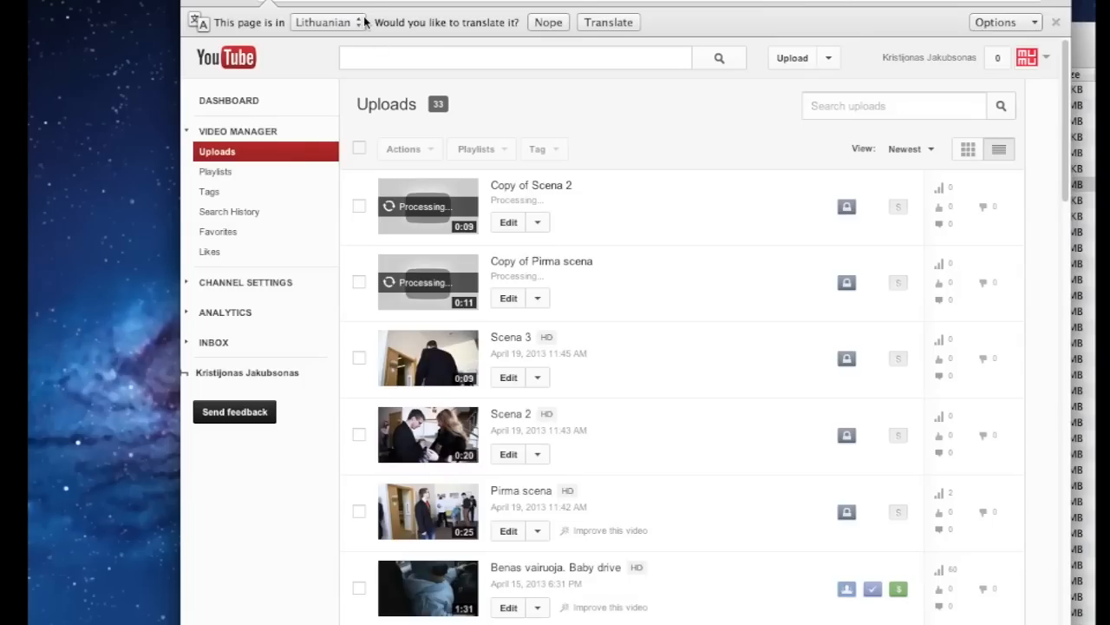
Load youtube.com/editor and remove the Scena 3, Scena 2 and Pirma scena clips from the timeline
type("edit")
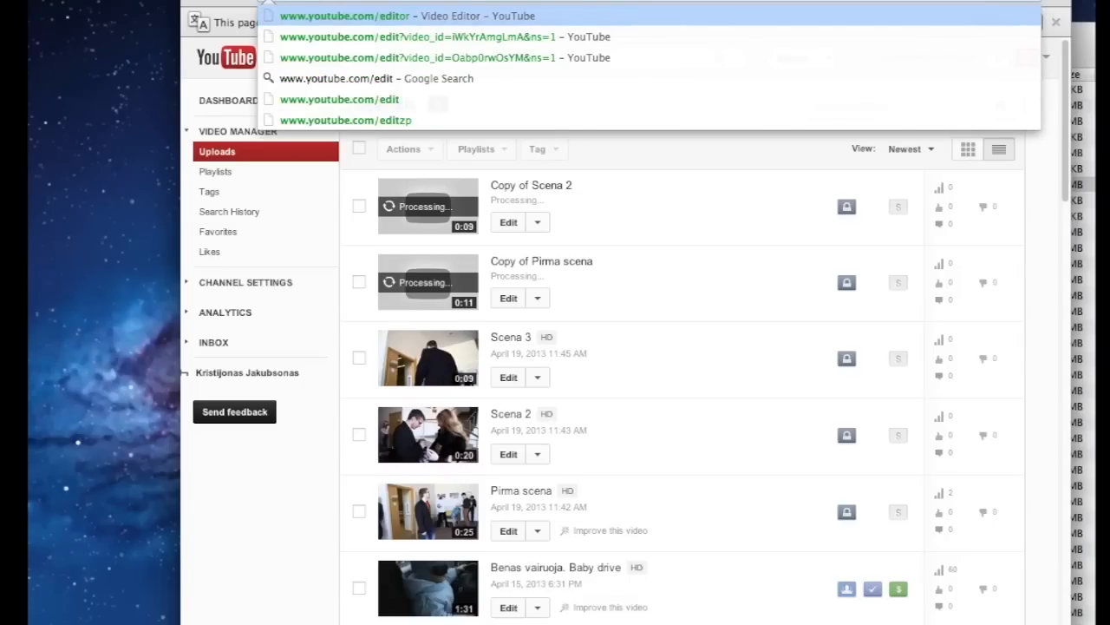
key("Return")
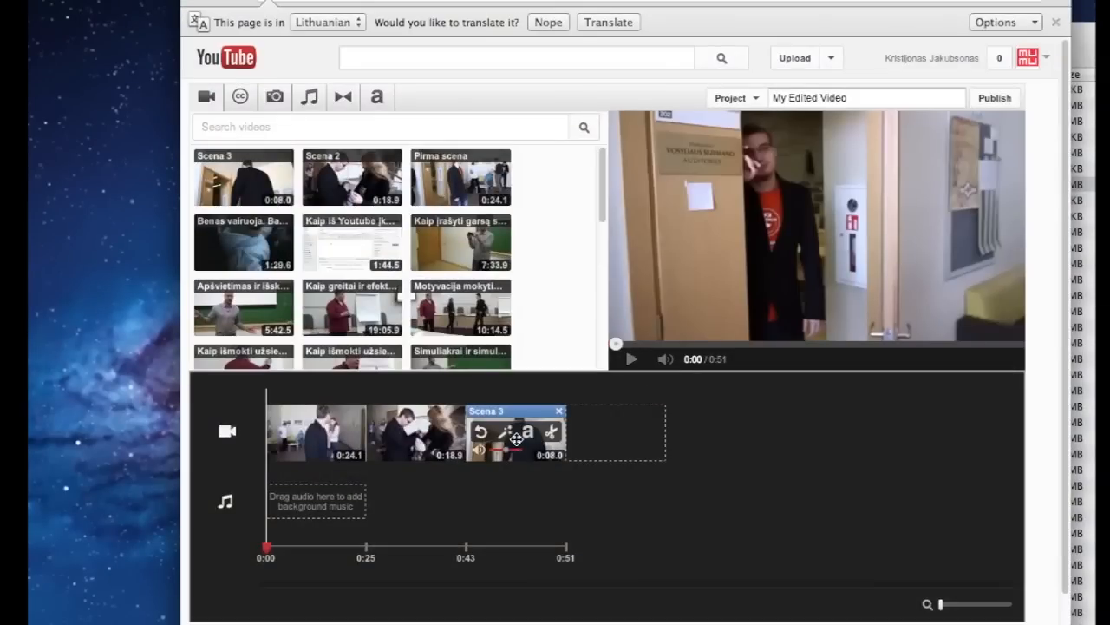
left_click(561, 415)
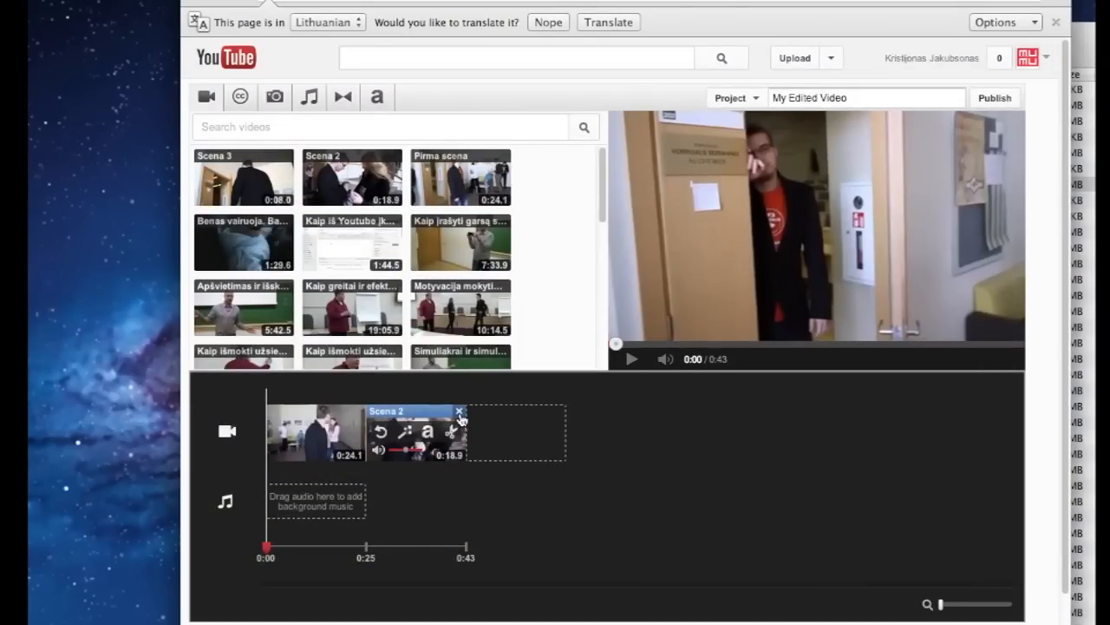
left_click(459, 413)
left_click(364, 415)
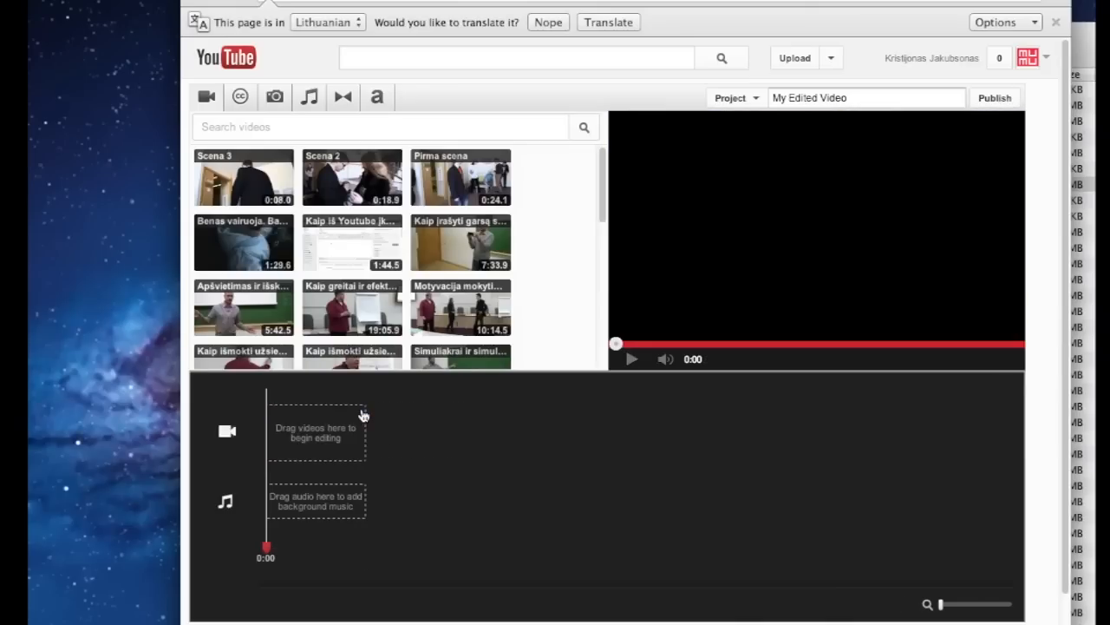
Browse the background music library and its artist list without applying a filter
left_click(310, 102)
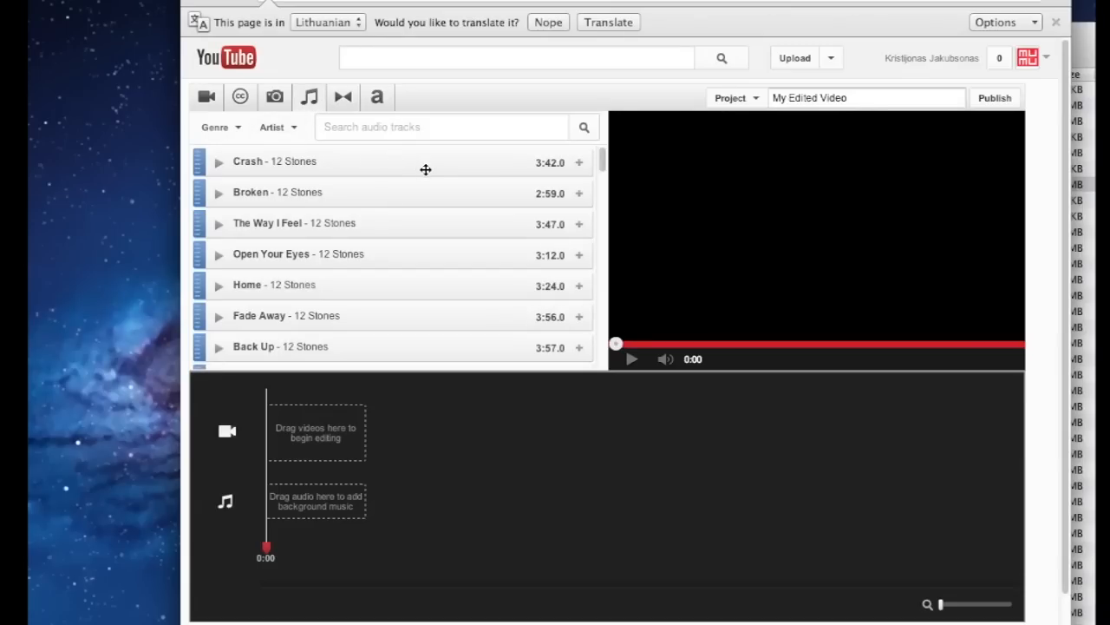
scroll(426, 169, "down", 1)
scroll(426, 169, "down", 15)
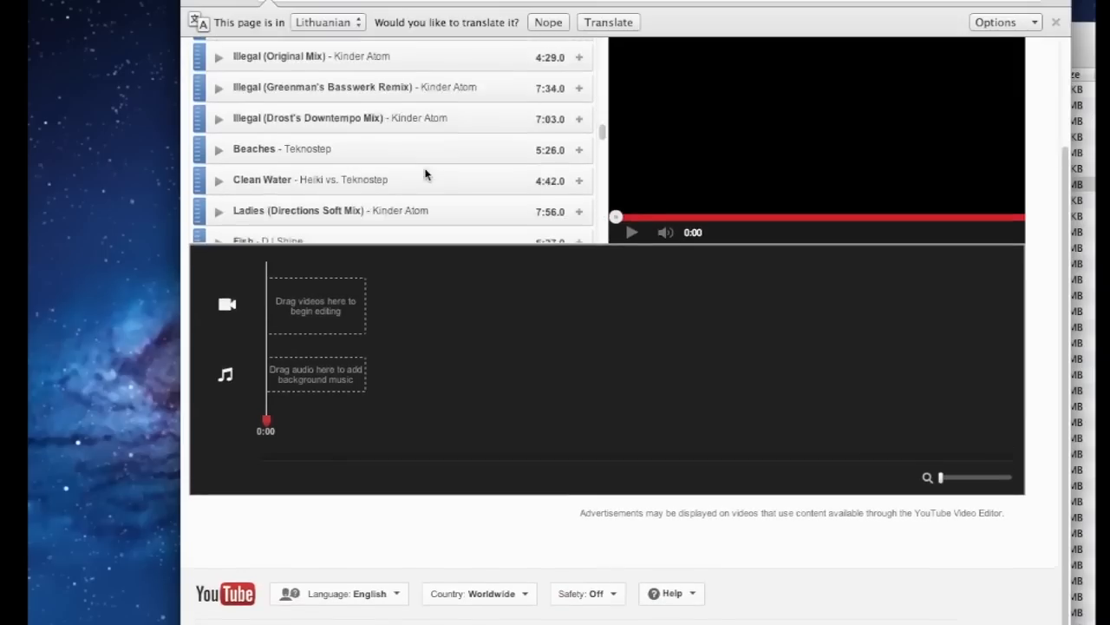
scroll(426, 169, "up", 15)
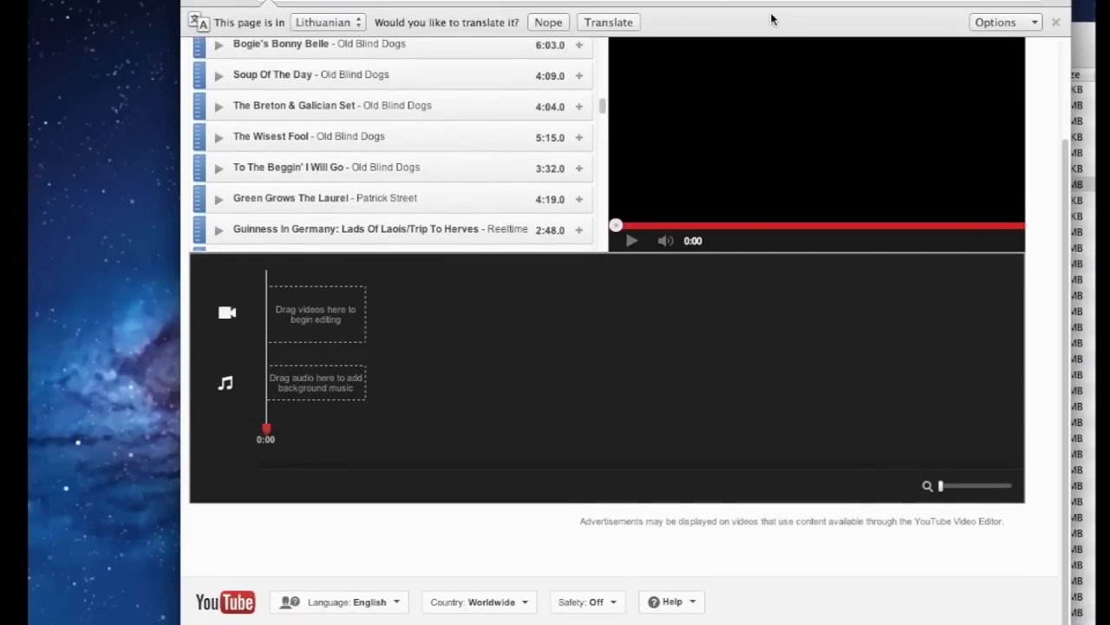
scroll(893, 204, "up", 3)
scroll(399, 237, "down", 5)
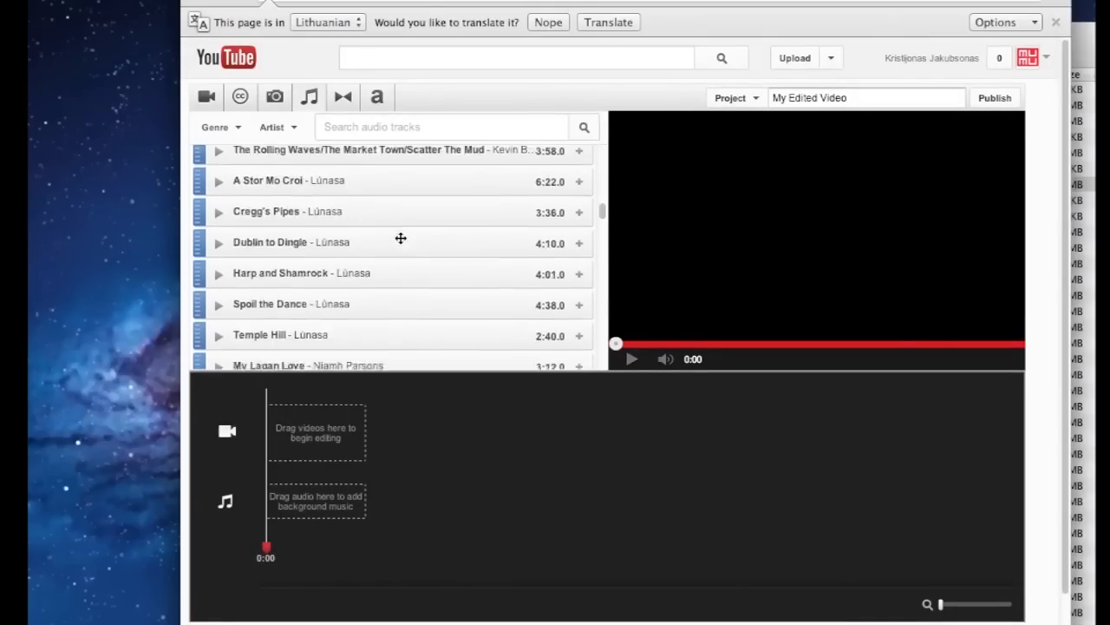
scroll(399, 237, "up", 2)
left_click(375, 126)
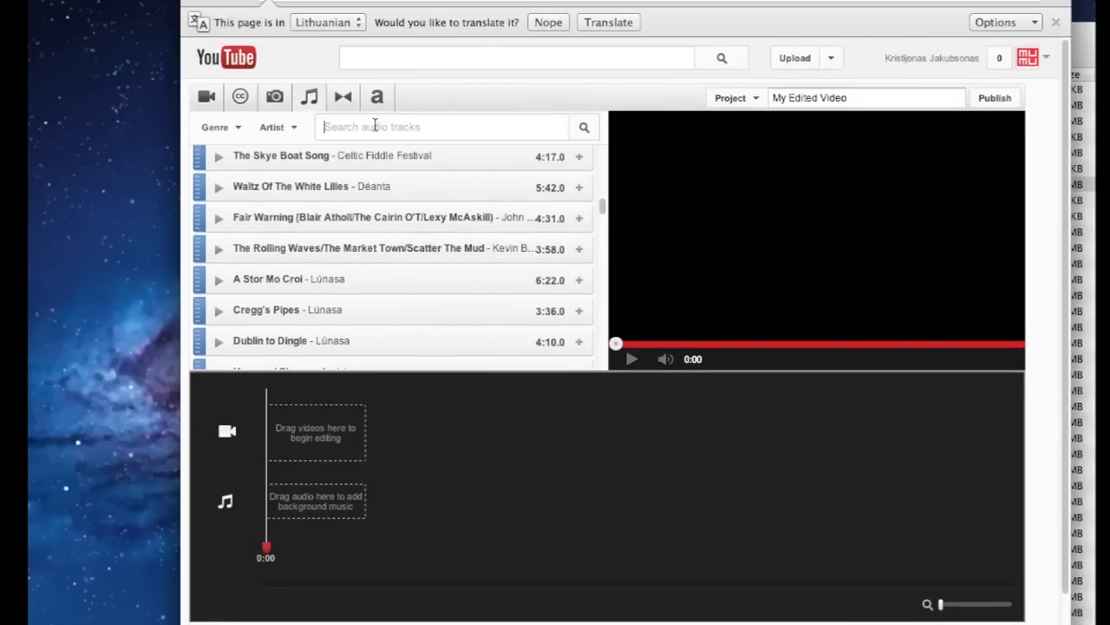
left_click(297, 130)
scroll(337, 176, "down", 1)
scroll(338, 174, "down", 5)
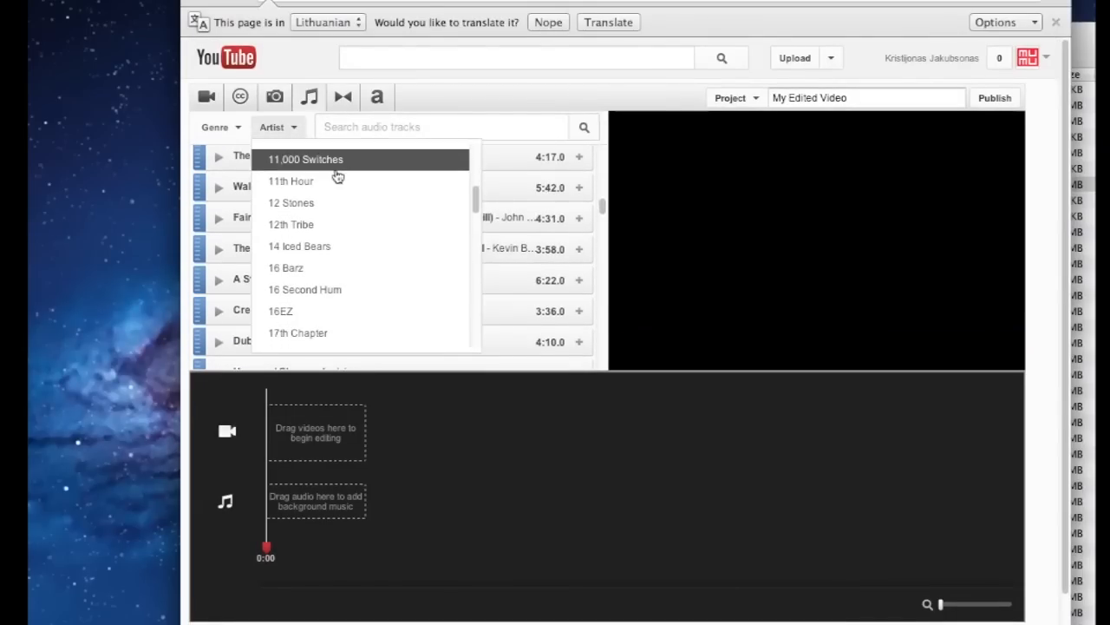
scroll(337, 175, "up", 8)
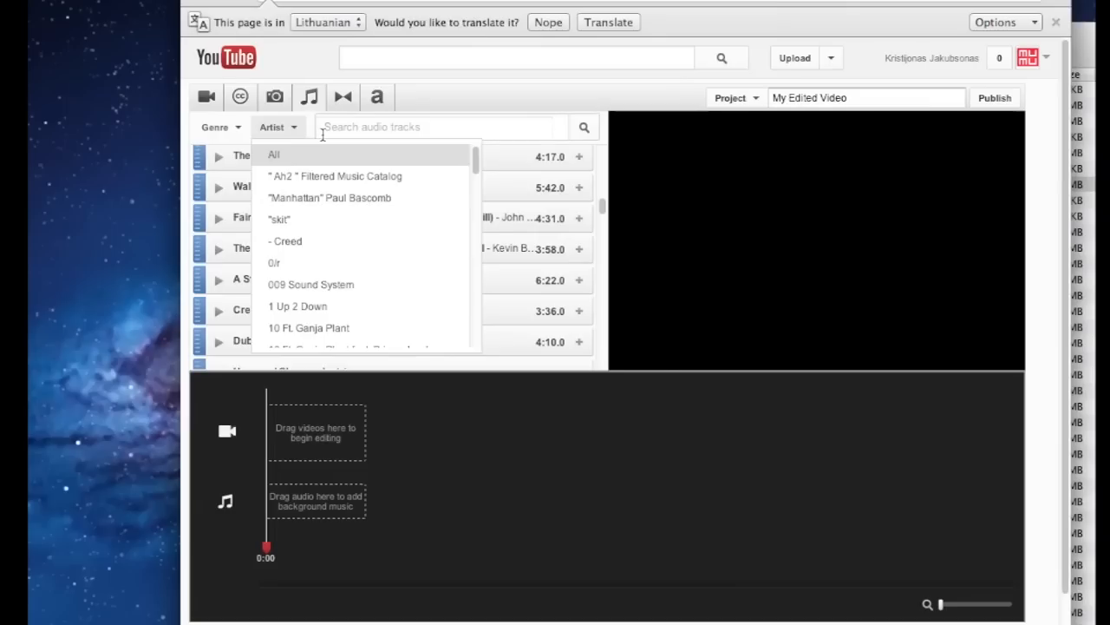
left_click(321, 135)
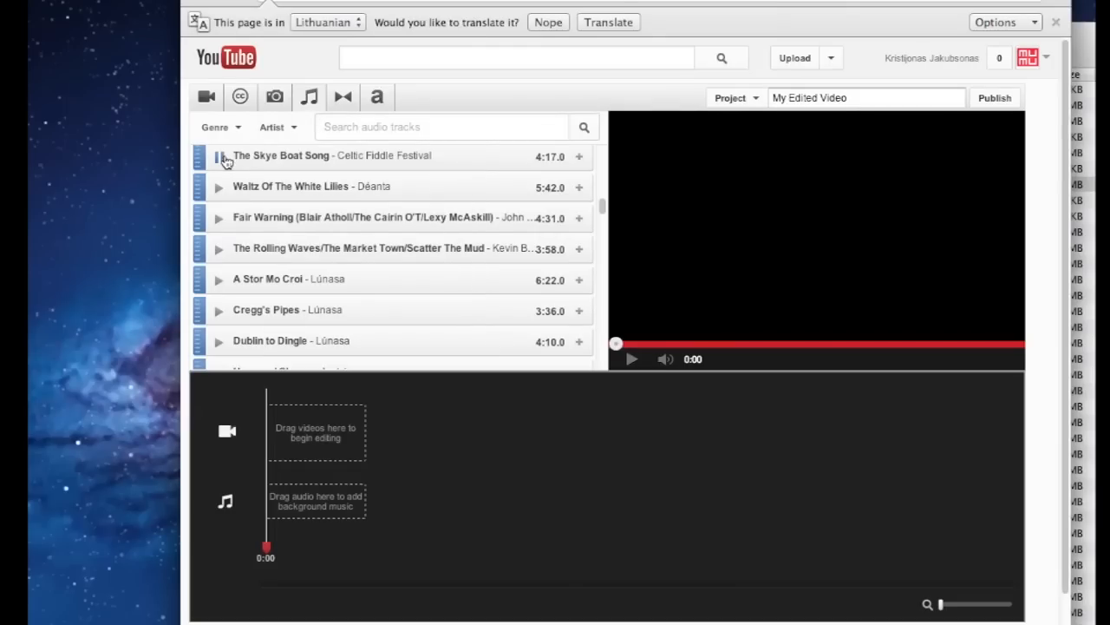
Preview several tracks and add Lúnasa's A Stor Mo Croi as background music
key("XF86AudioRaiseVolume")
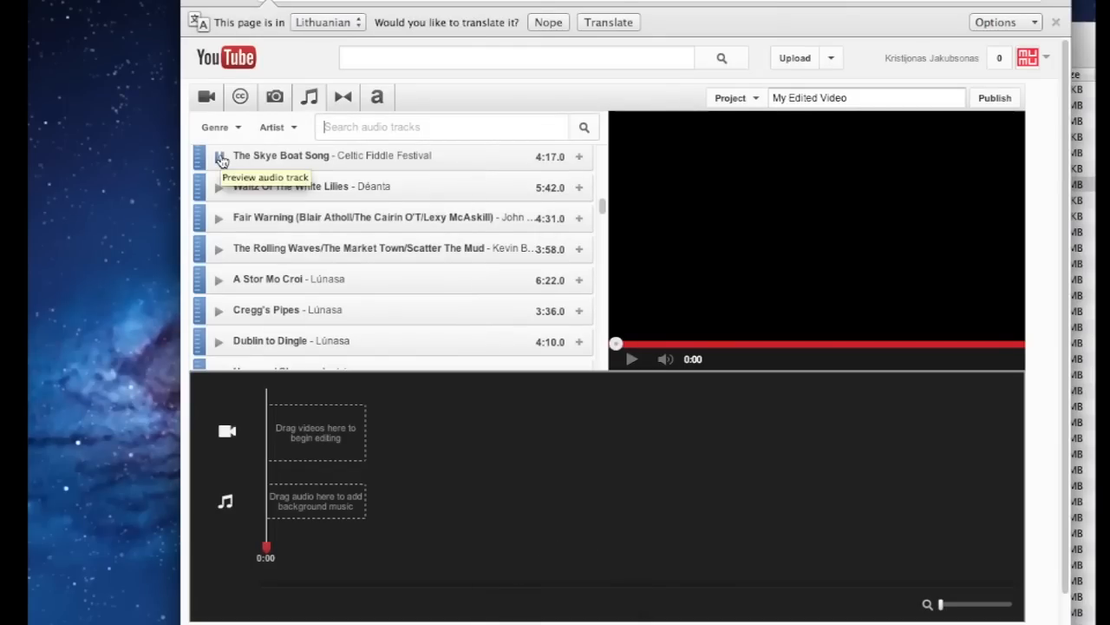
left_click(221, 157)
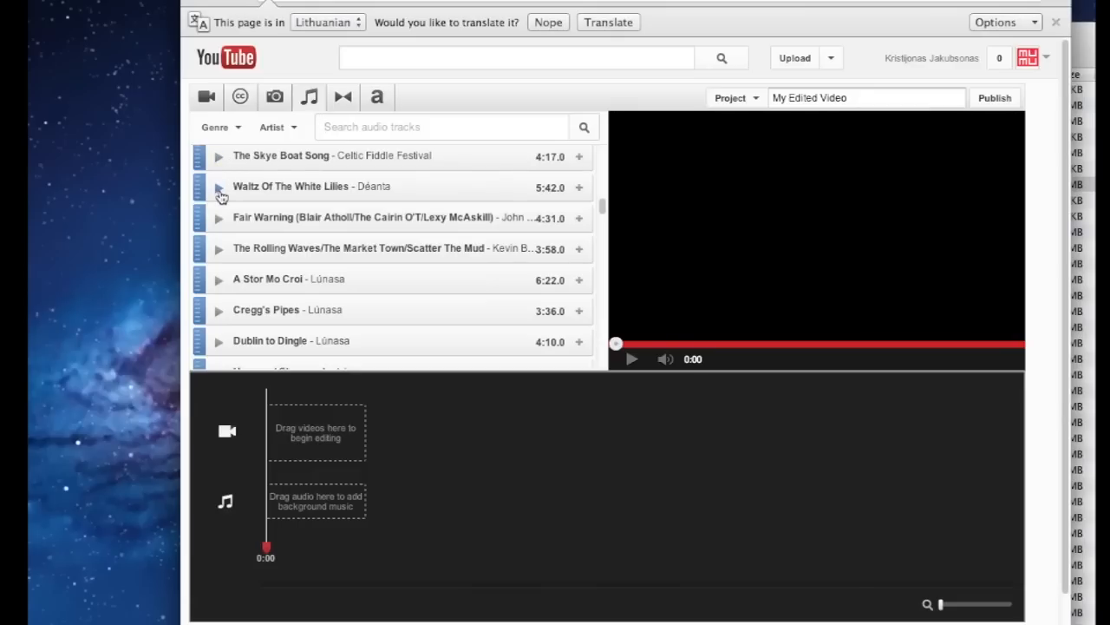
left_click(219, 219)
left_click(218, 280)
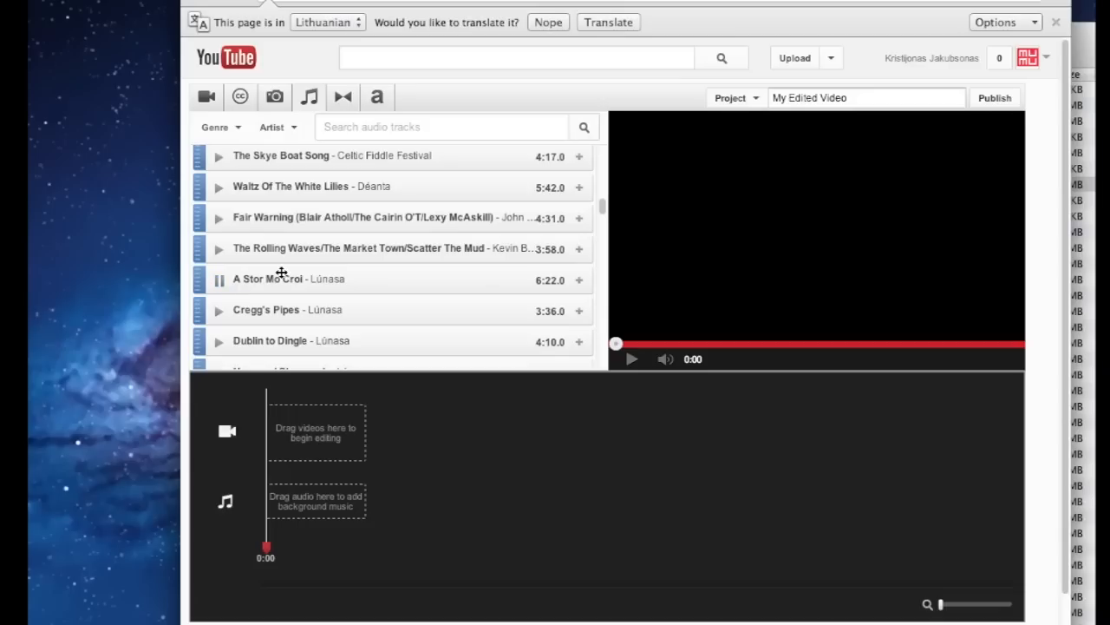
left_click(221, 282)
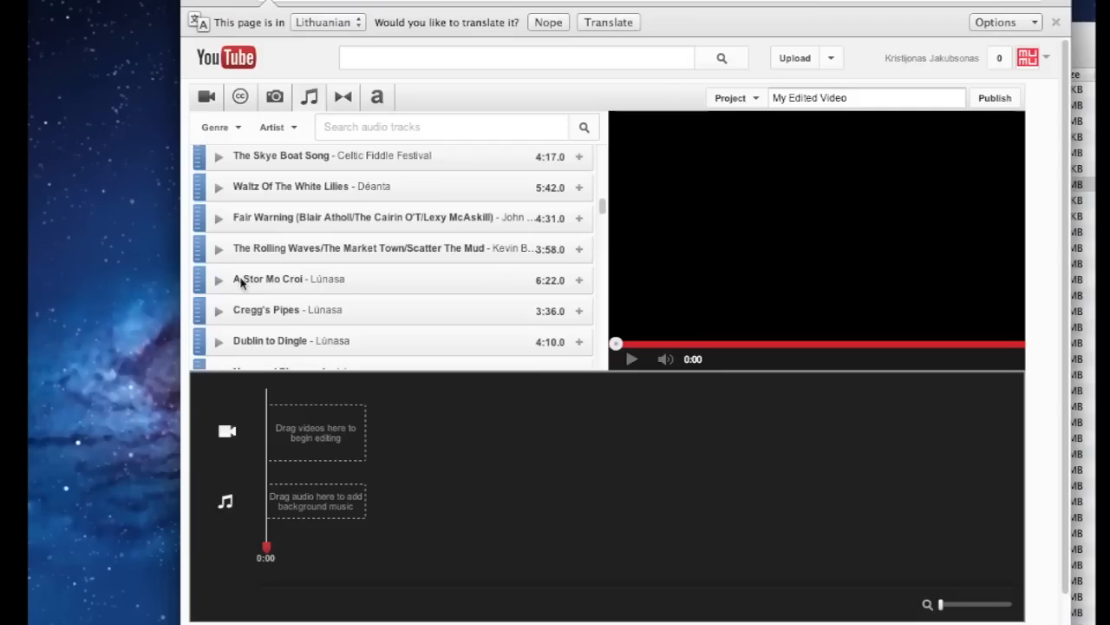
left_click(579, 280)
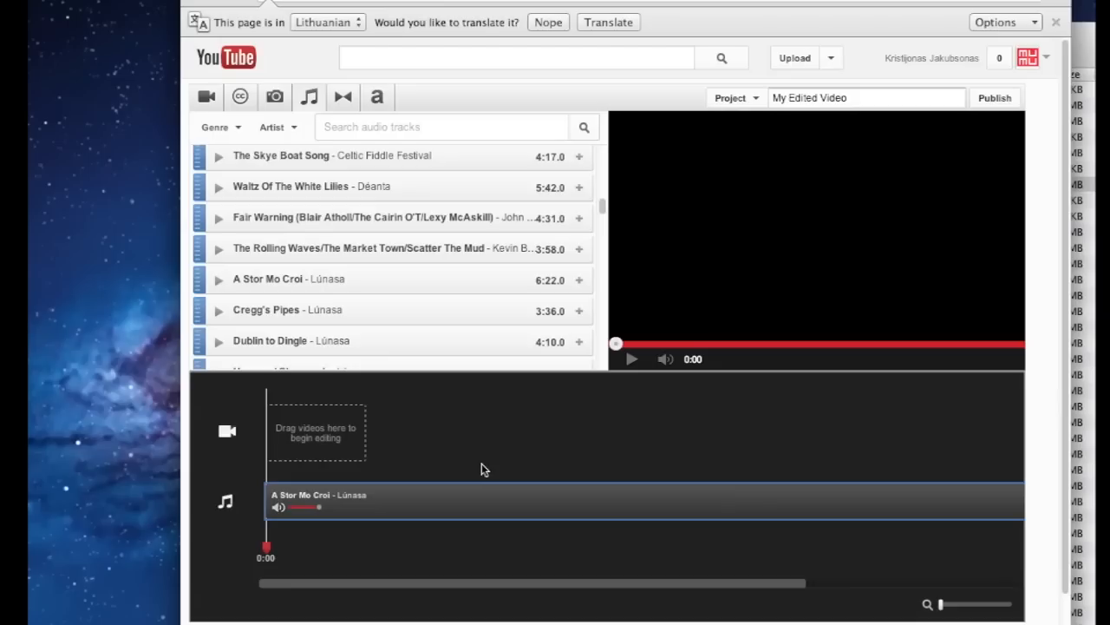
left_click(208, 99)
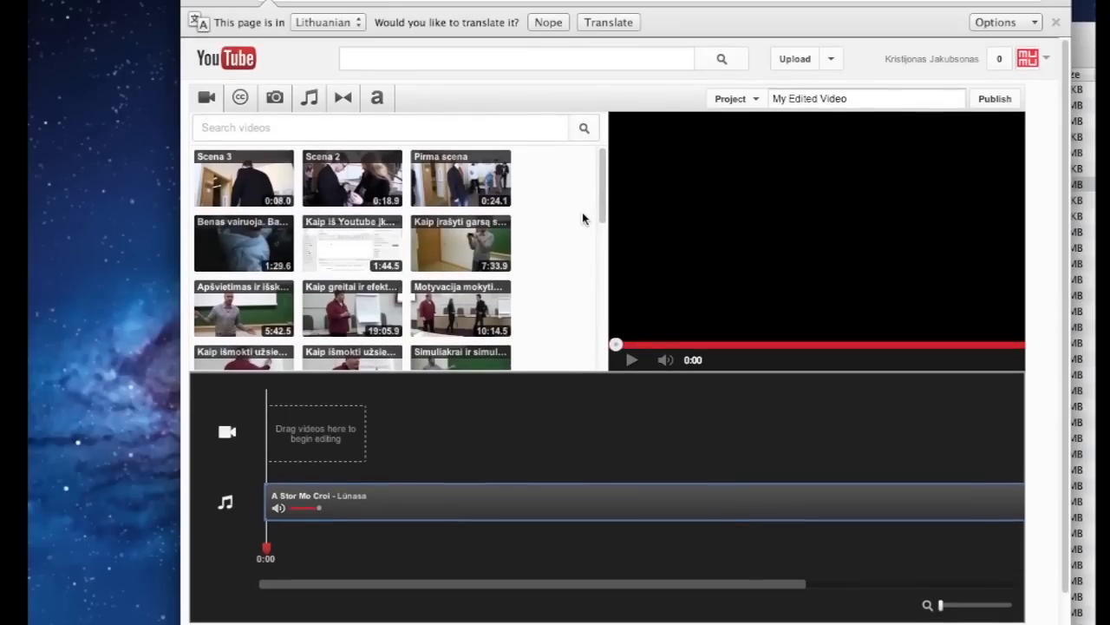
Check the Copy of Pirma scena and Copy of Scena 2 watch pages from Video Manager
left_click(831, 58)
left_click(699, 170)
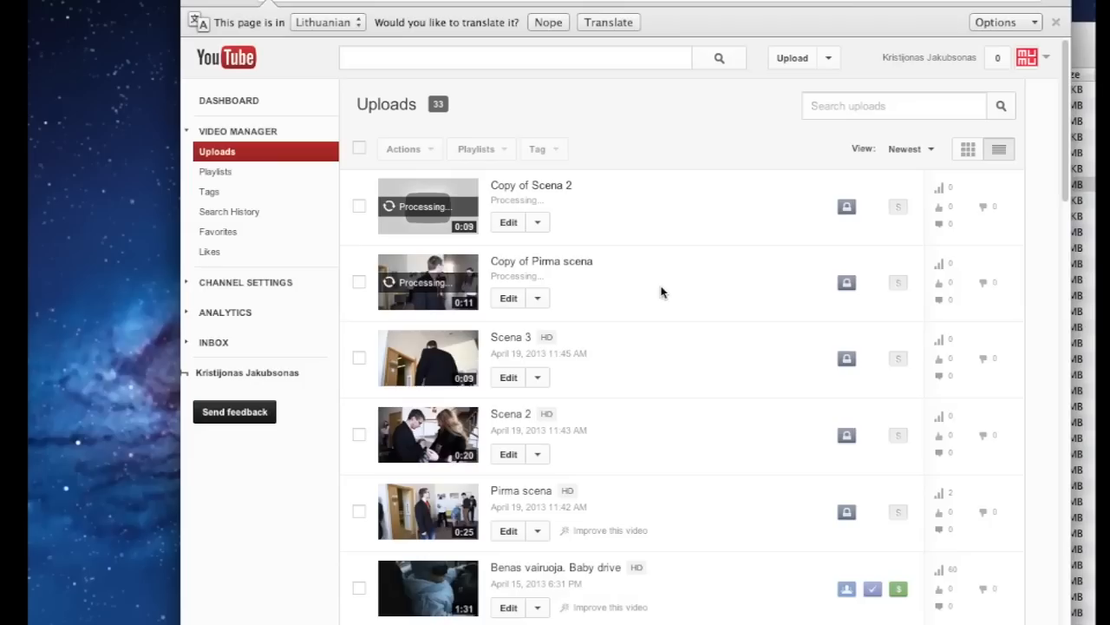
left_click(578, 262)
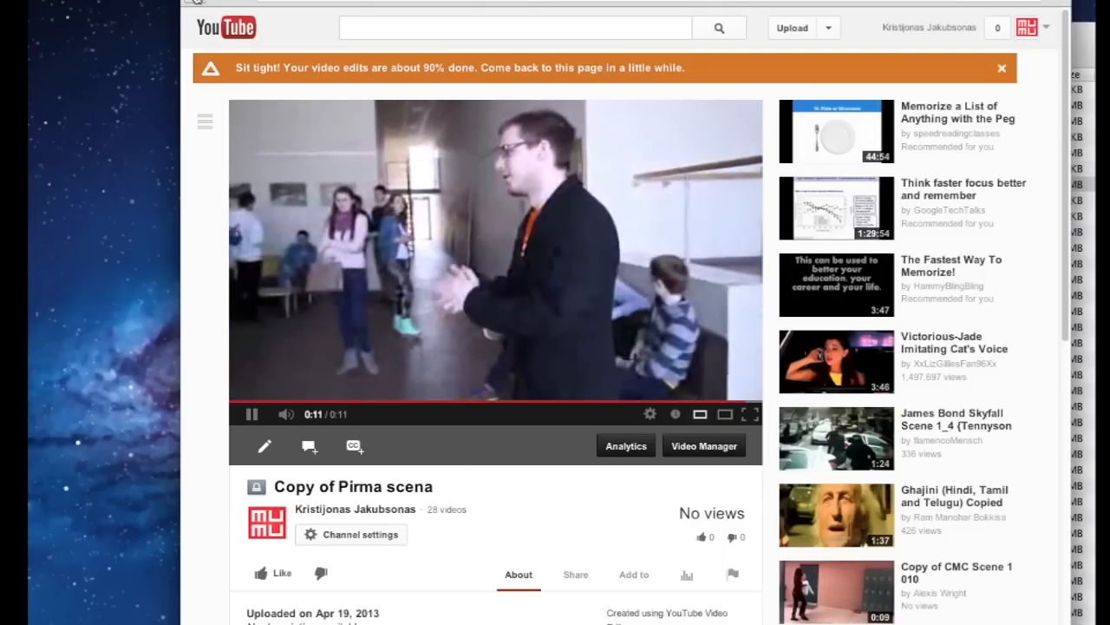
left_click(197, 2)
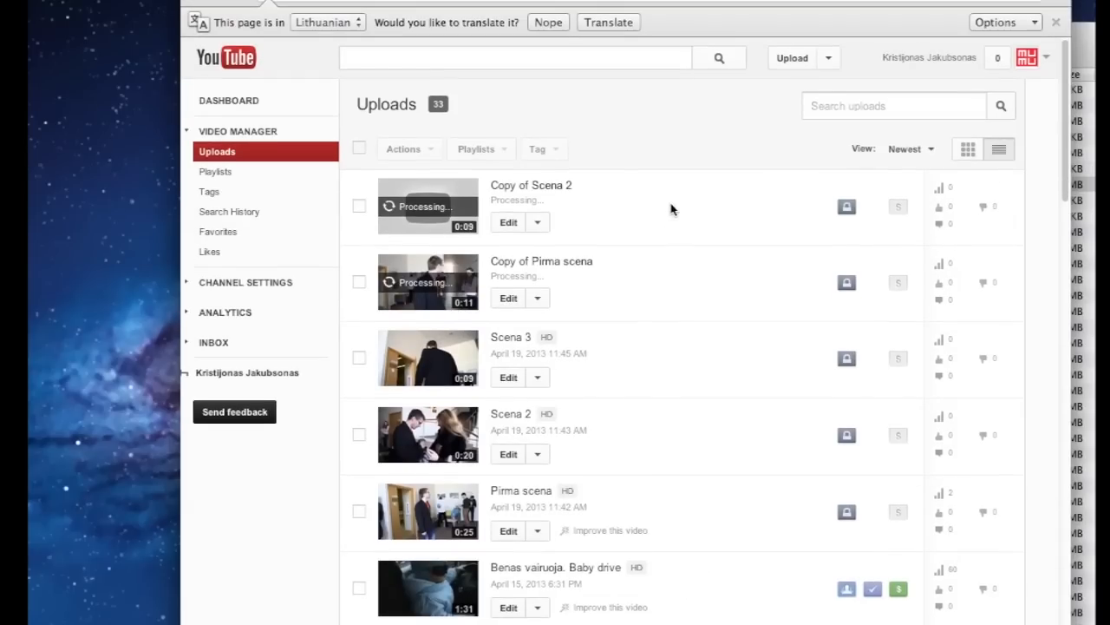
left_click(558, 188)
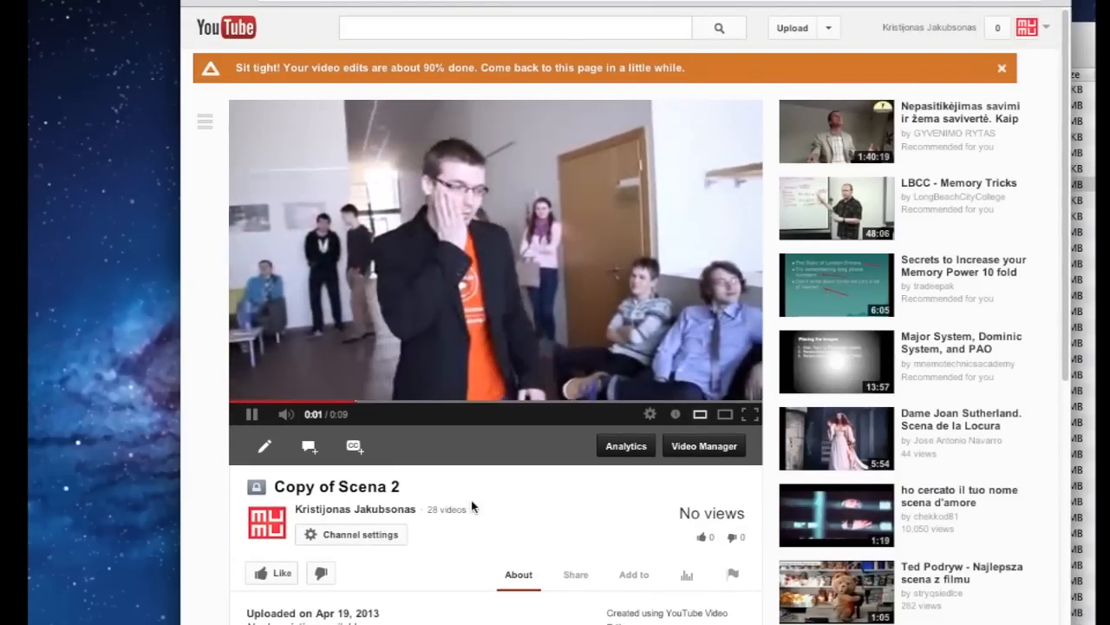
left_click(193, 2)
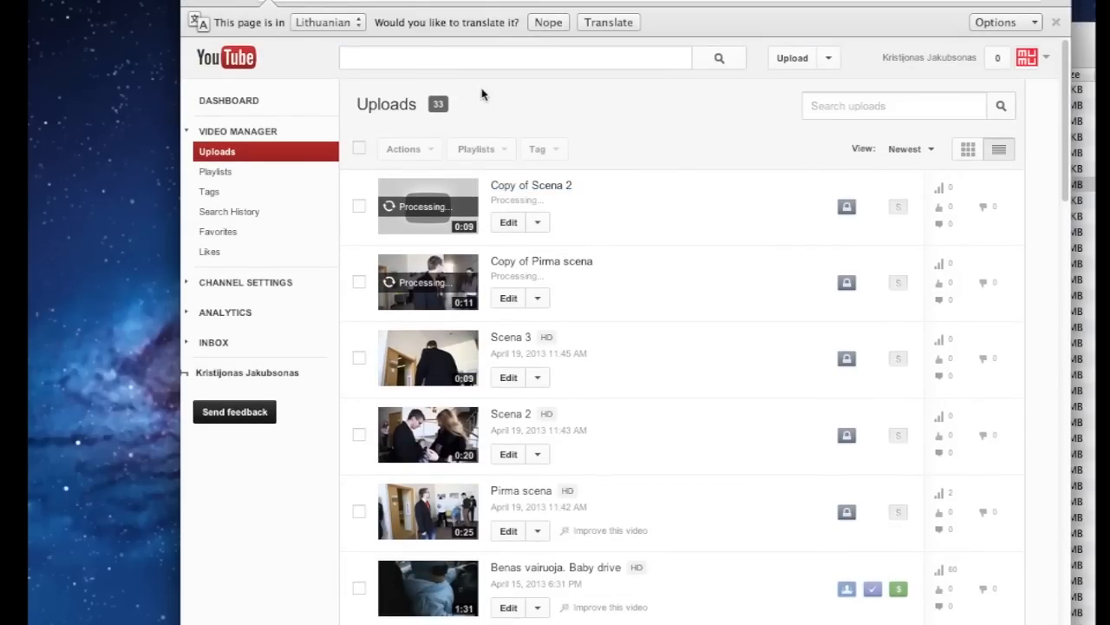
key("BackSpace")
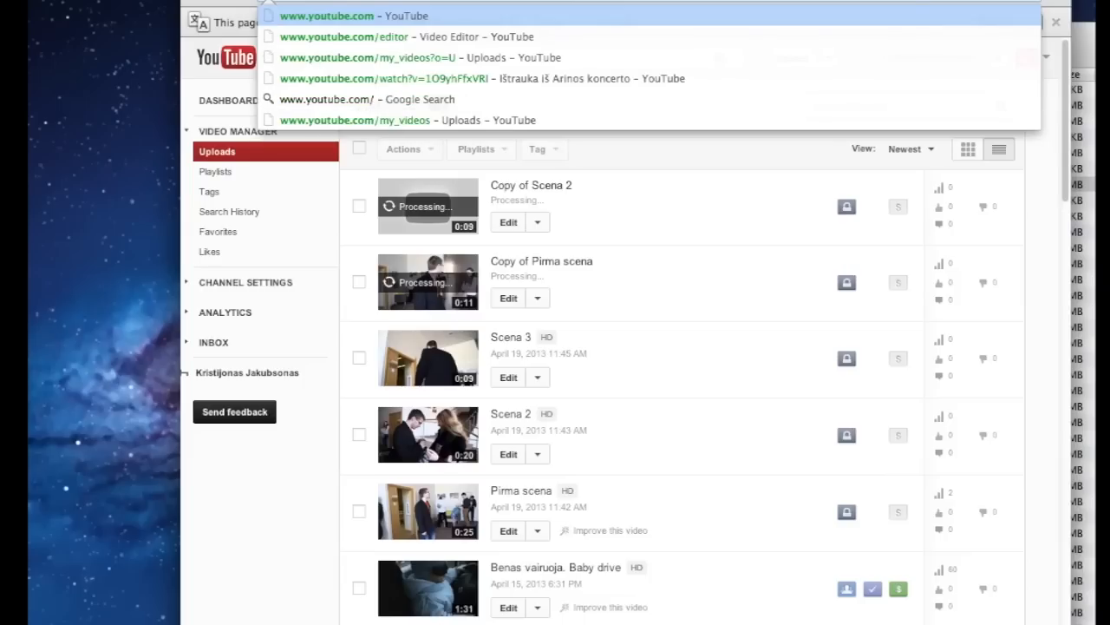
Reopen youtube.com/editor and add Copy of Pirma scena as the first timeline clip
type("editor")
key("Return")
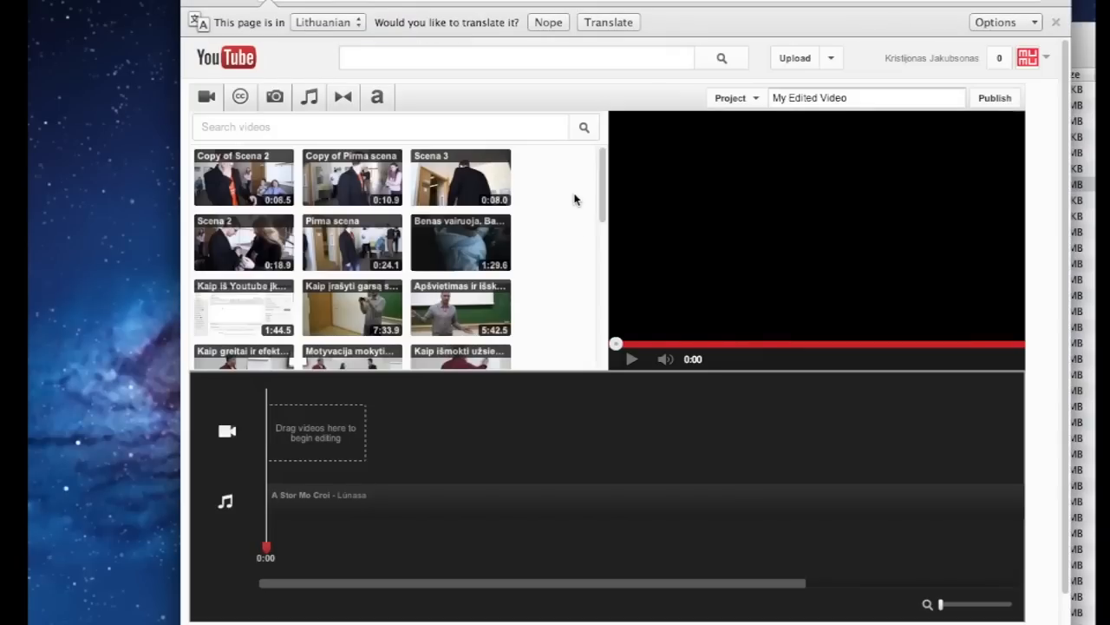
left_click(395, 158)
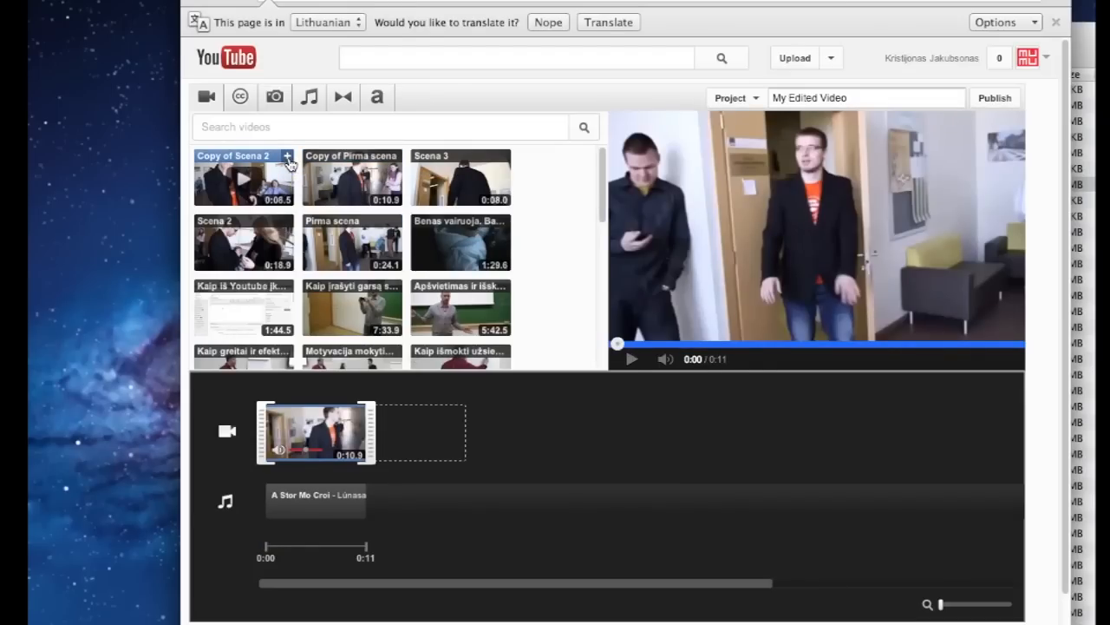
Append Copy of Scena 2 and Scena 3 to the timeline and preview the 0:28 project
left_click(287, 157)
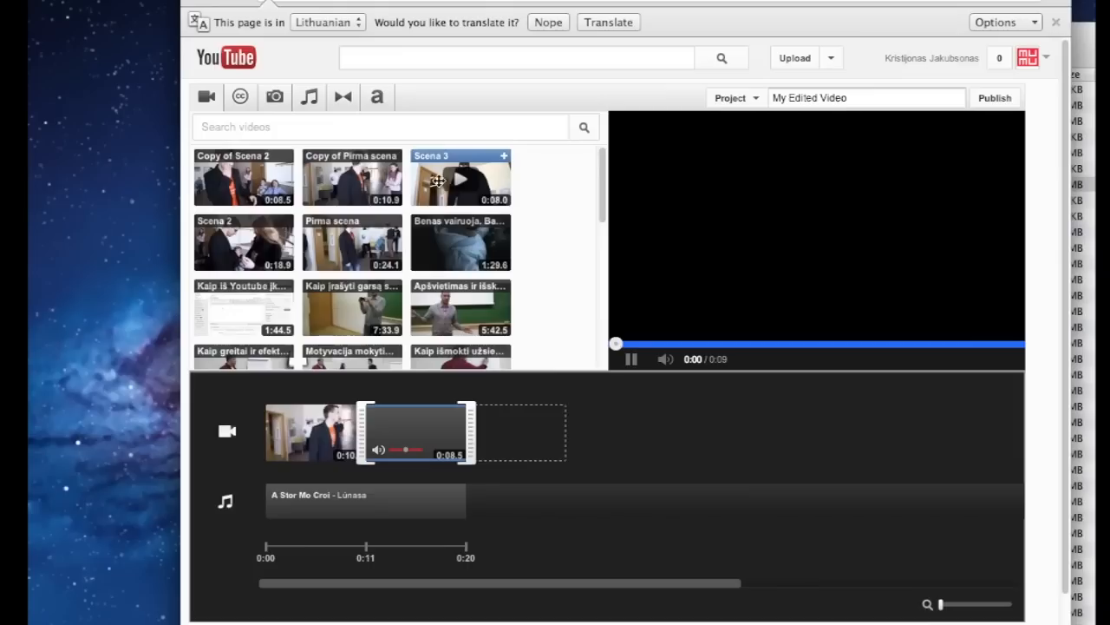
left_click(504, 157)
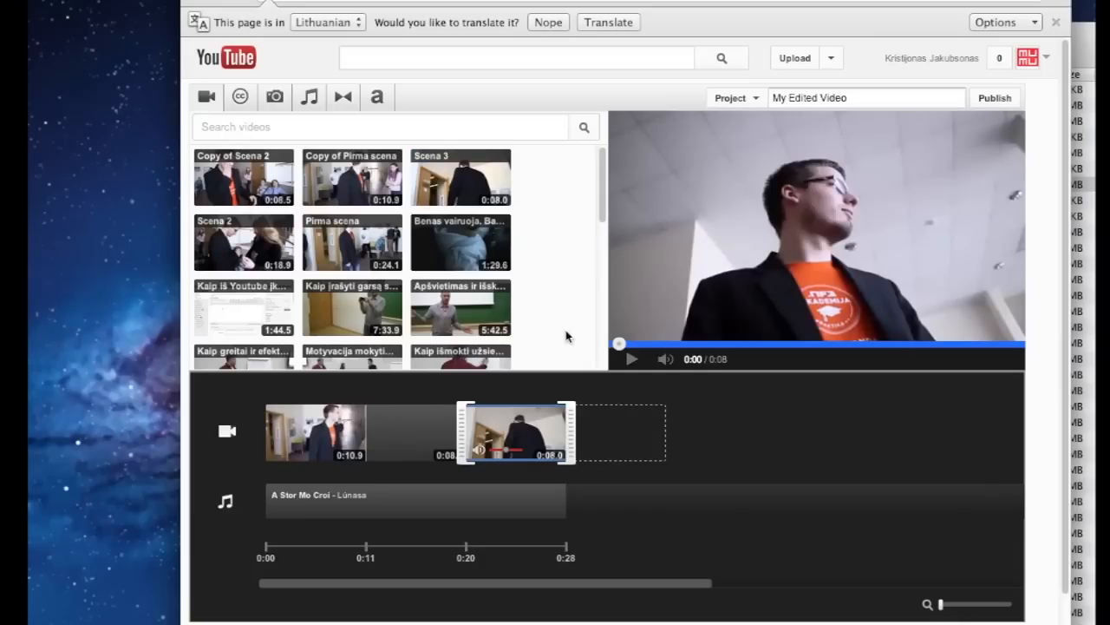
left_click(634, 358)
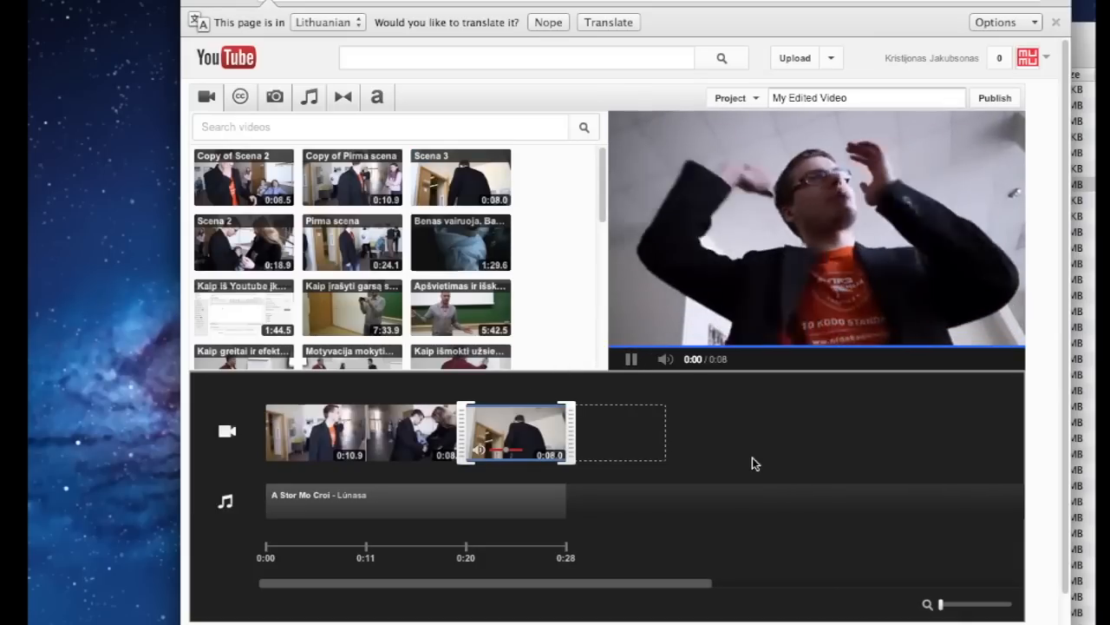
left_click(632, 360)
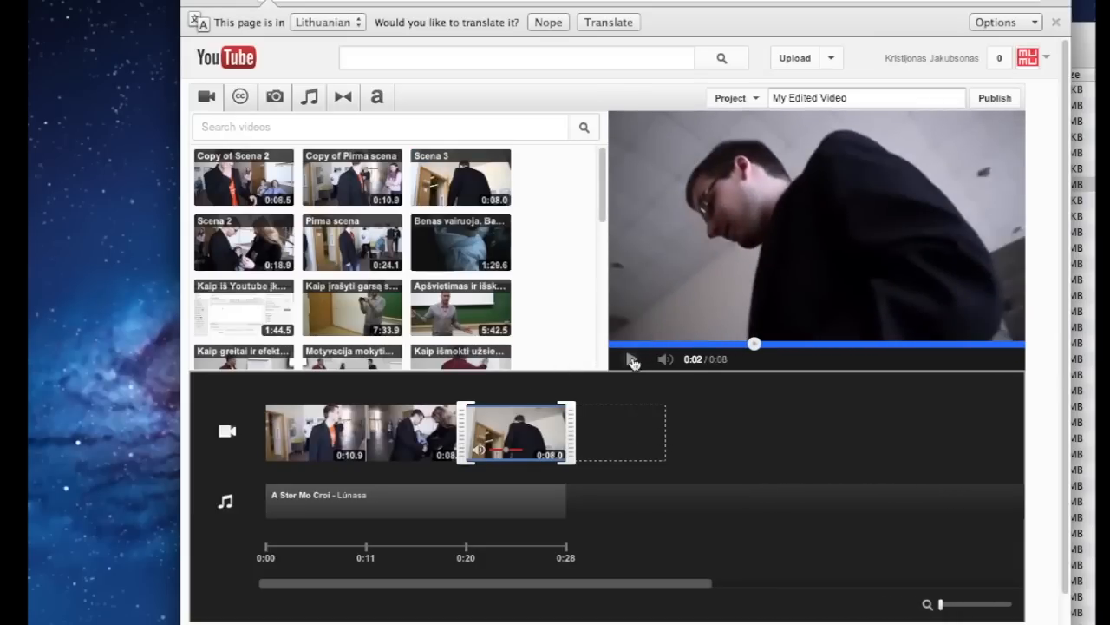
left_click(288, 542)
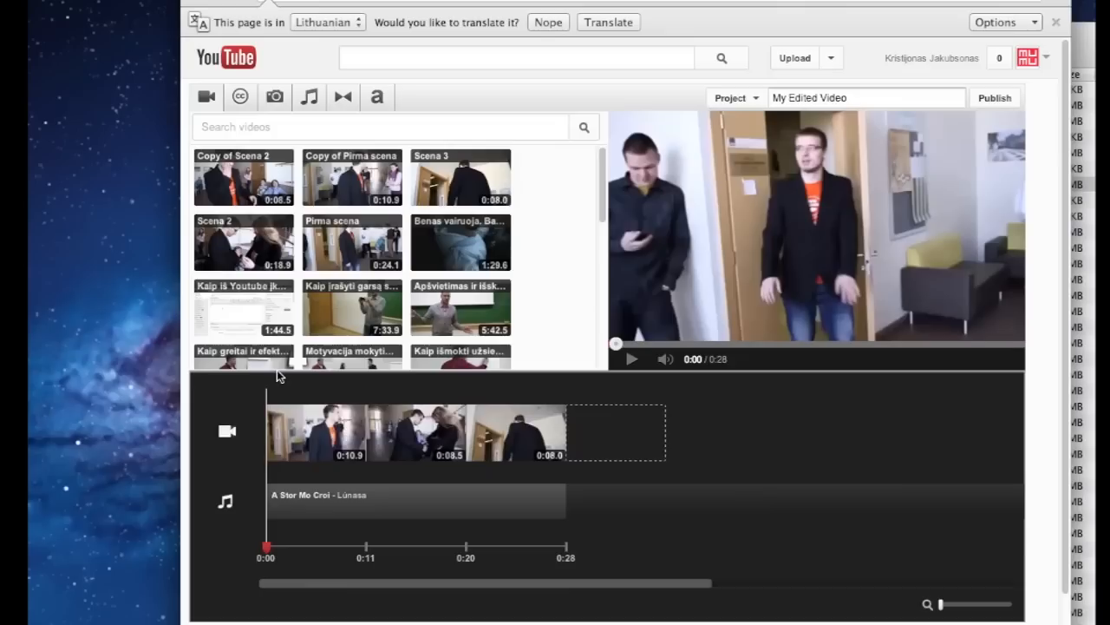
left_click(633, 359)
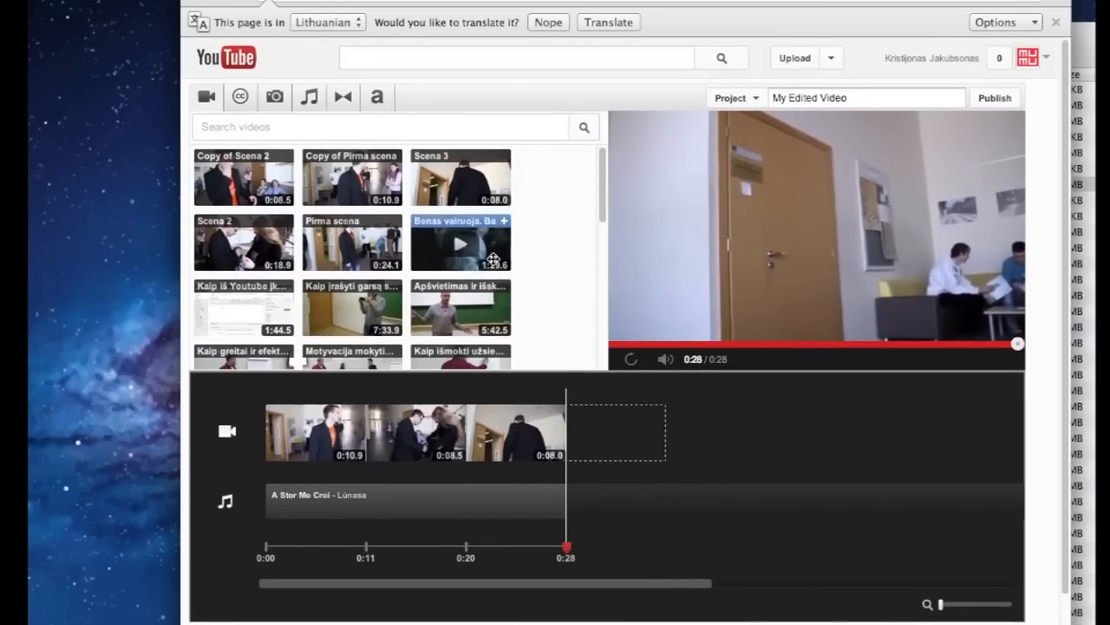
left_click(476, 386)
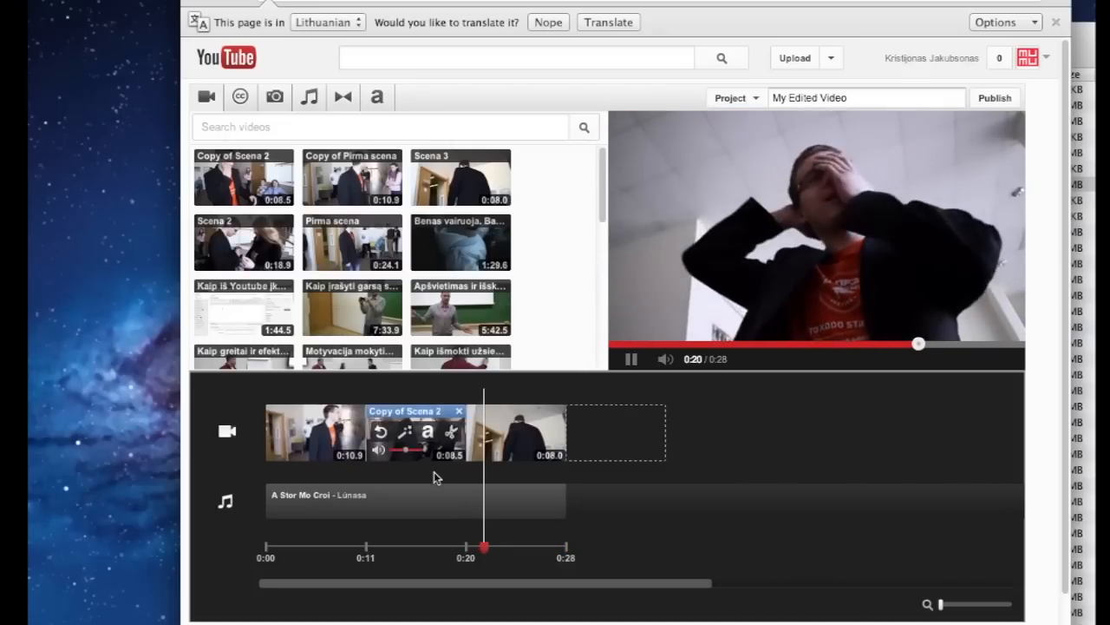
left_click(632, 359)
left_click(472, 388)
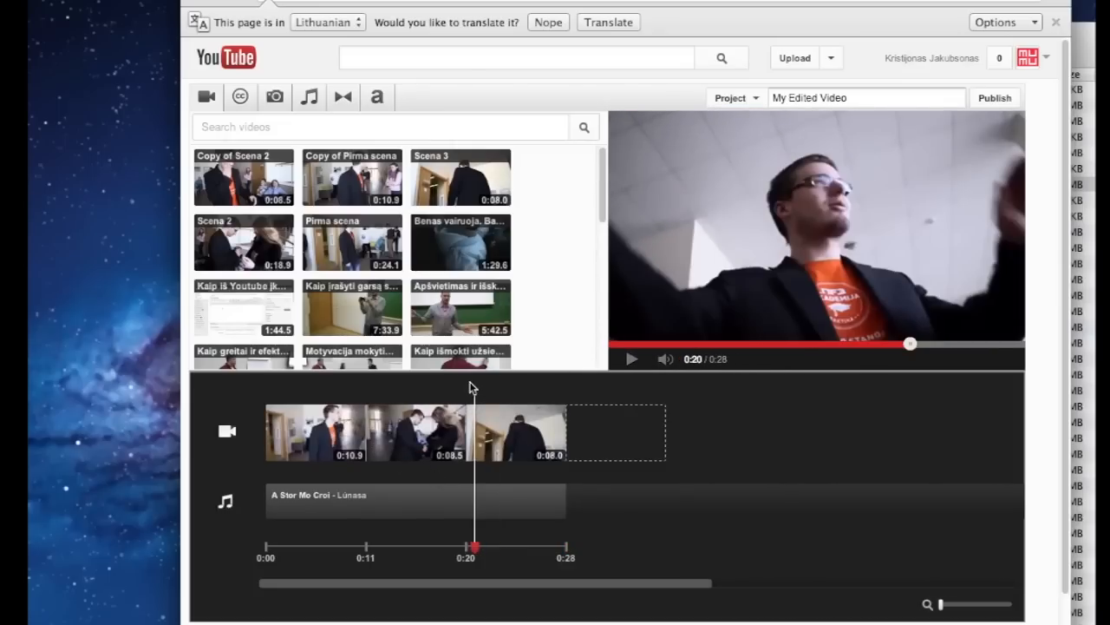
left_click(426, 387)
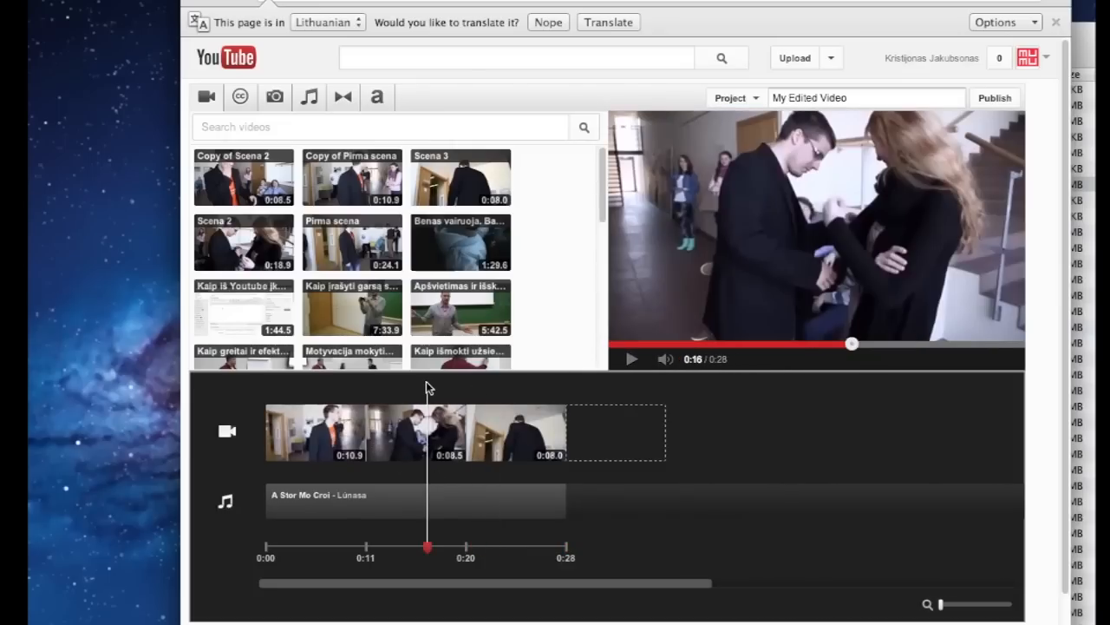
left_click(351, 390)
mouse_move(344, 411)
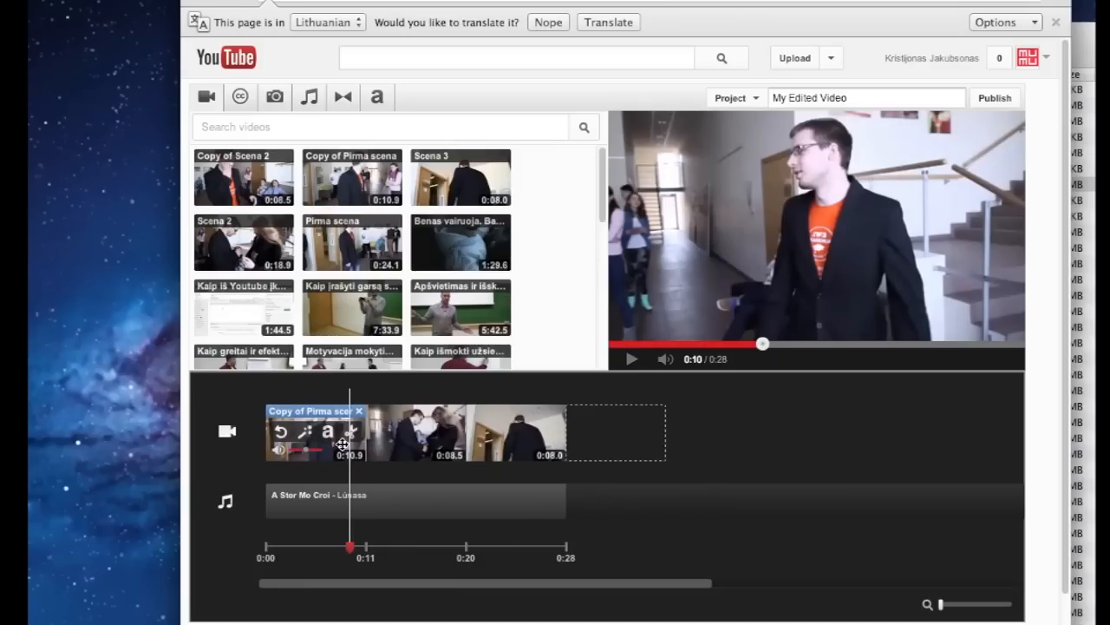
mouse_move(407, 444)
left_click(633, 359)
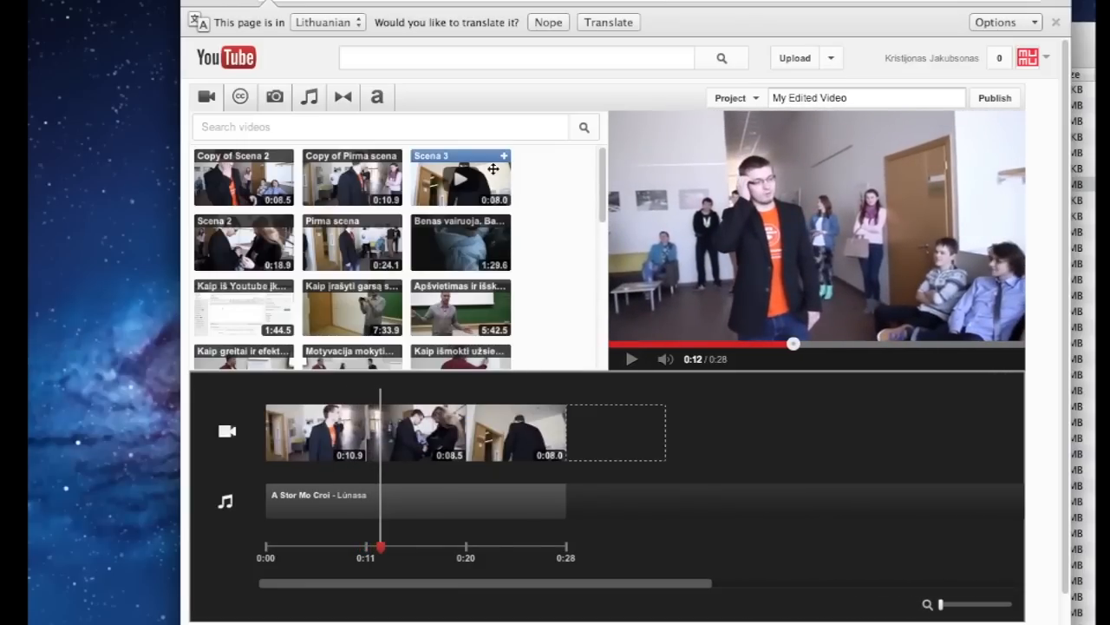
Place a 2-second Crossfade between the first two clips and preview the 0:26 project
left_click(343, 98)
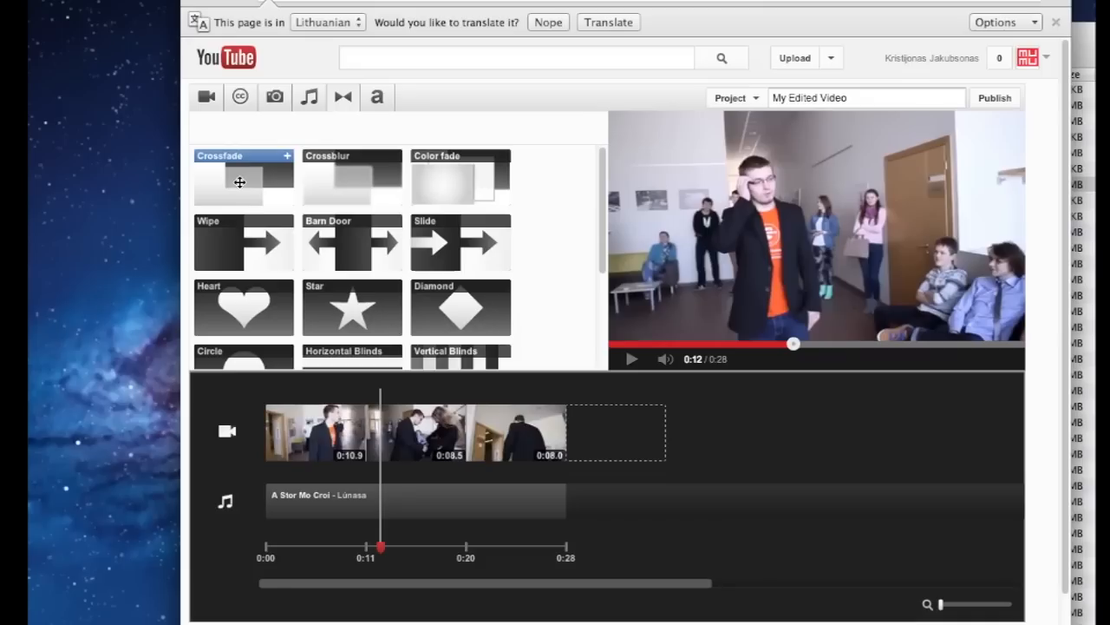
mouse_move(599, 199)
left_mouse_down()
mouse_move(587, 307)
mouse_move(595, 221)
left_mouse_up()
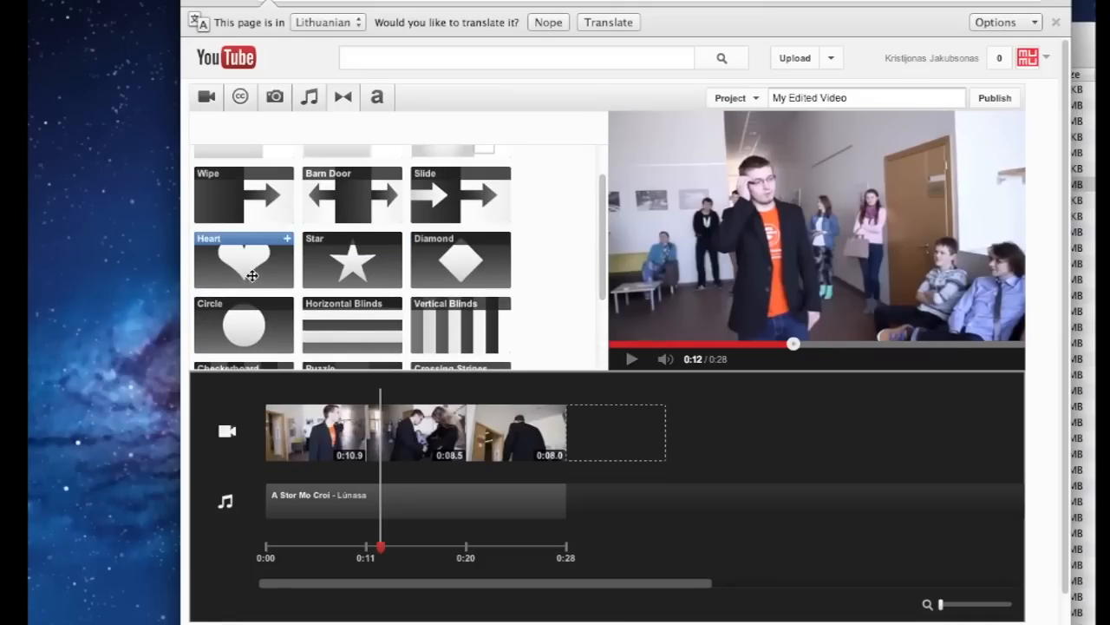
left_click_drag(602, 291, 603, 233)
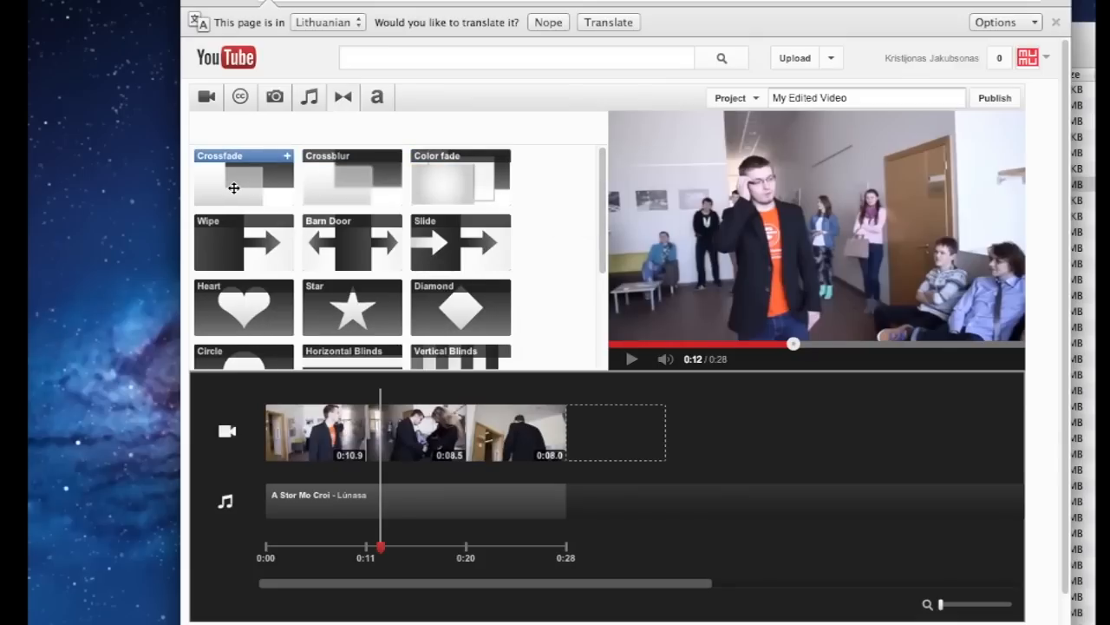
left_click_drag(234, 187, 370, 448)
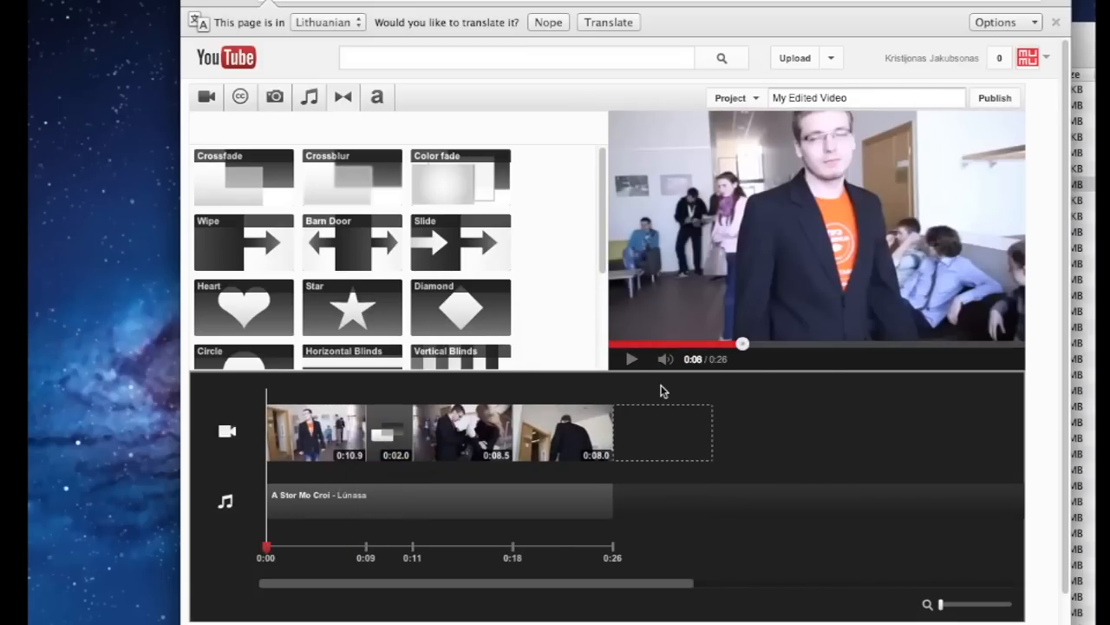
left_click(631, 359)
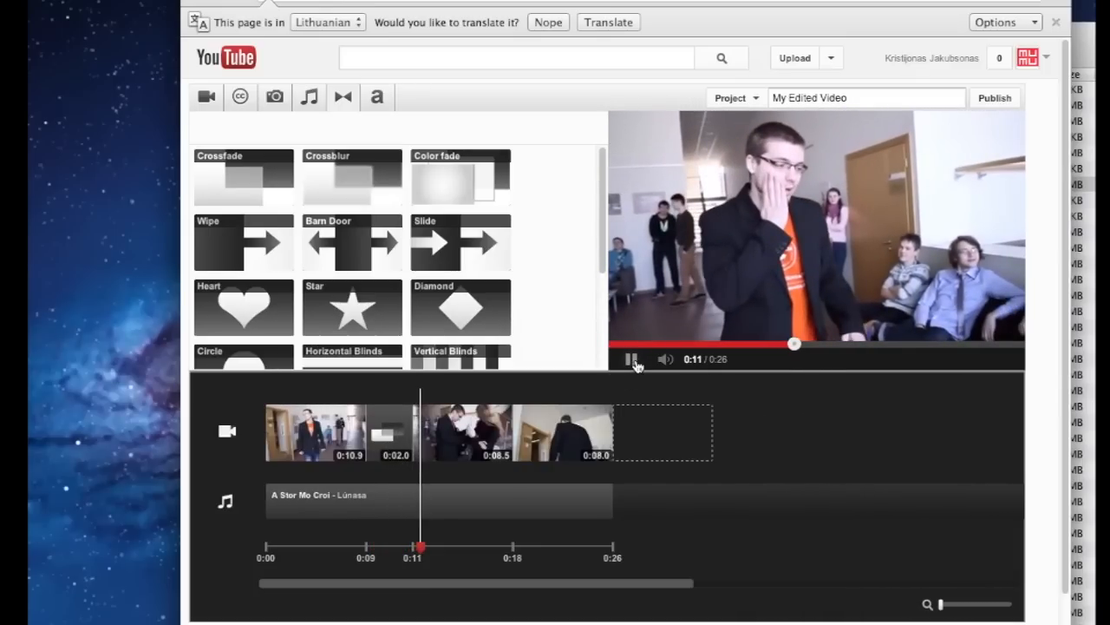
left_click(633, 359)
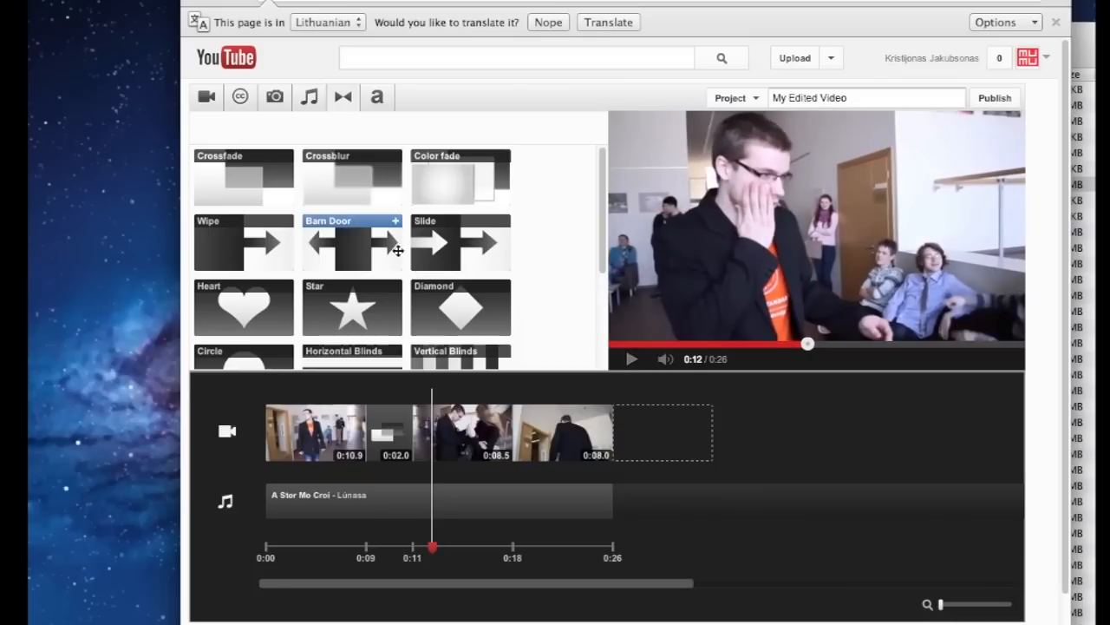
Insert a Heart transition between Copy of Scena 2 and Scena 3 and preview it around 0:14
left_click_drag(258, 315, 525, 441)
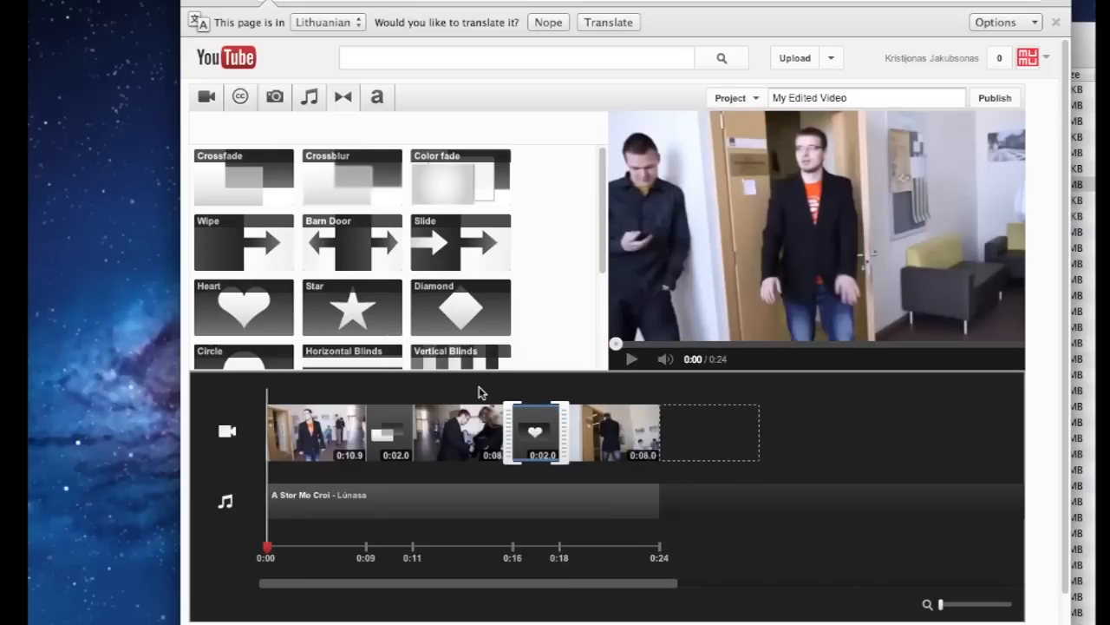
left_click(480, 390)
left_click(633, 361)
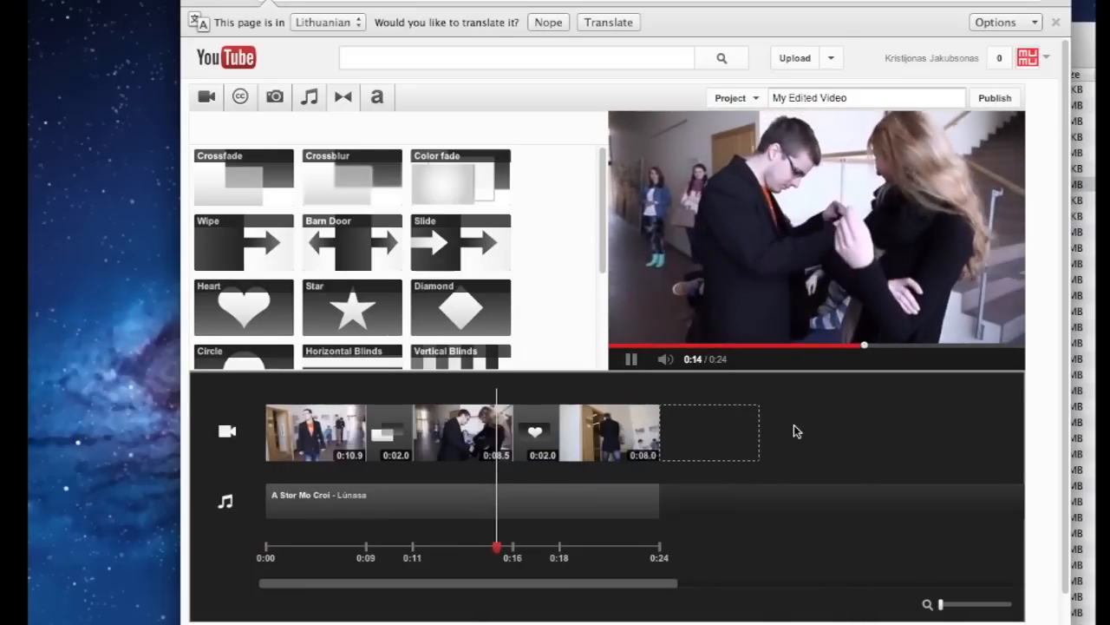
left_click(641, 360)
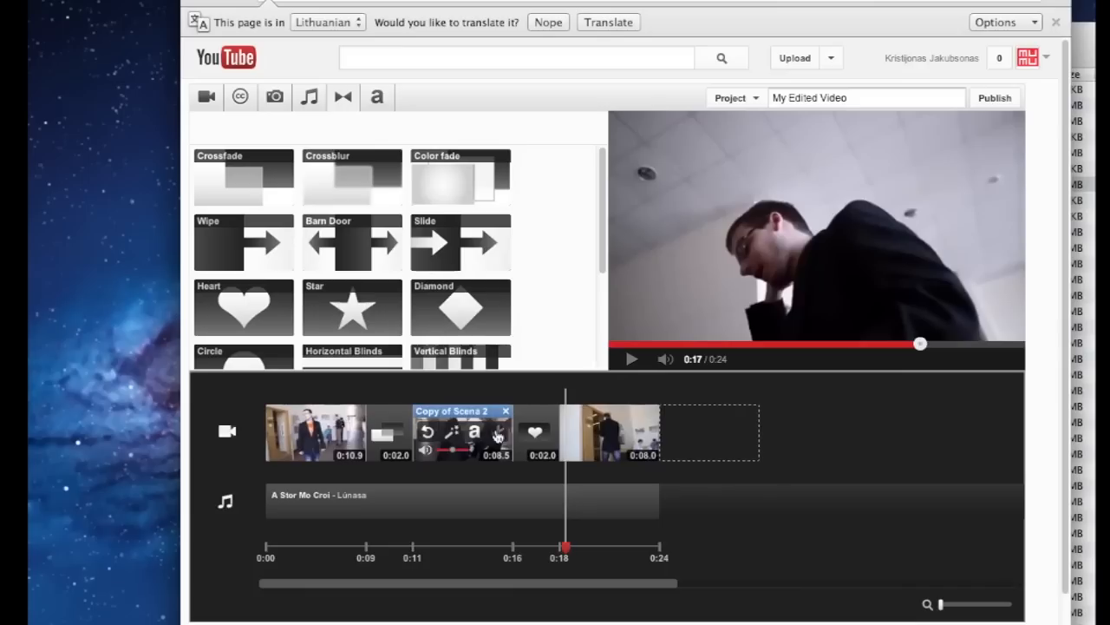
left_click(509, 390)
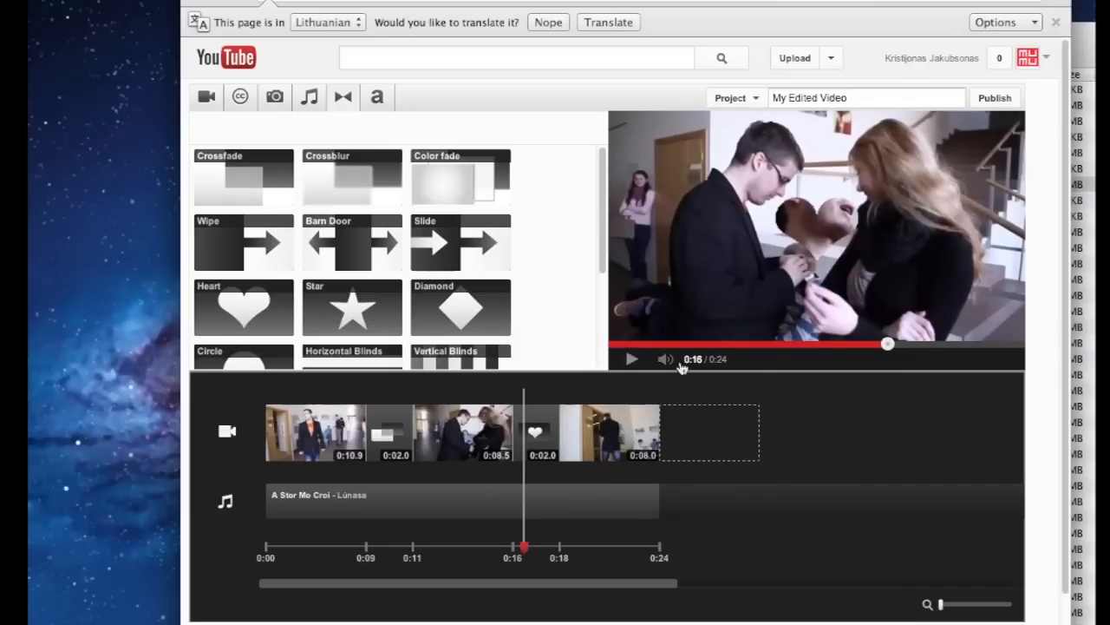
left_click(769, 343)
left_click(631, 359)
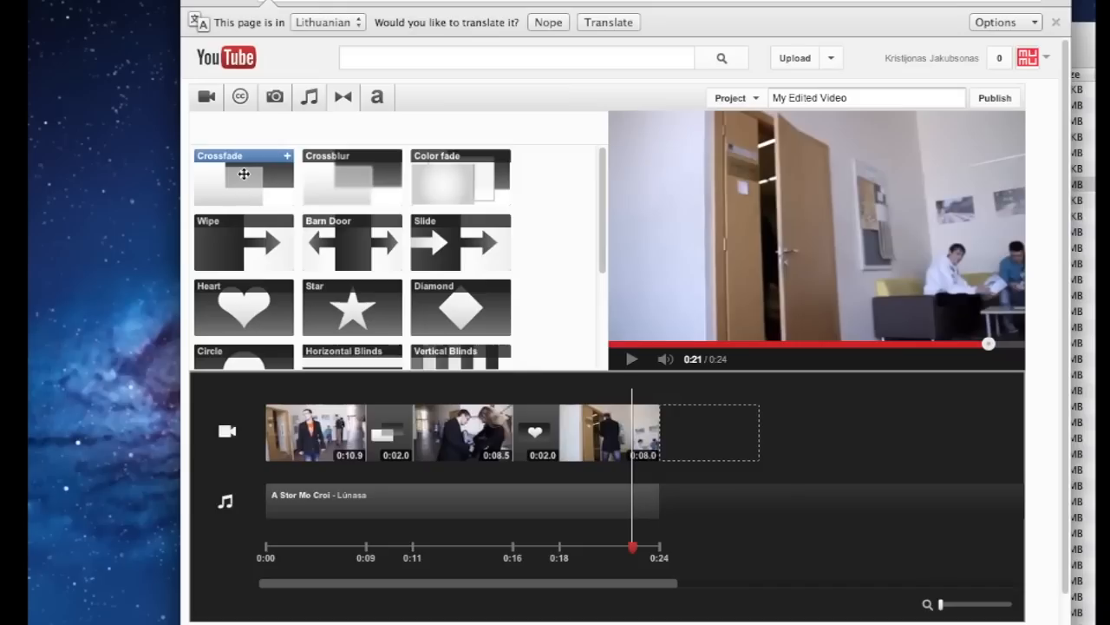
Add a Crossfade after the last clip and play the 0:24 project
left_click_drag(244, 173, 649, 439)
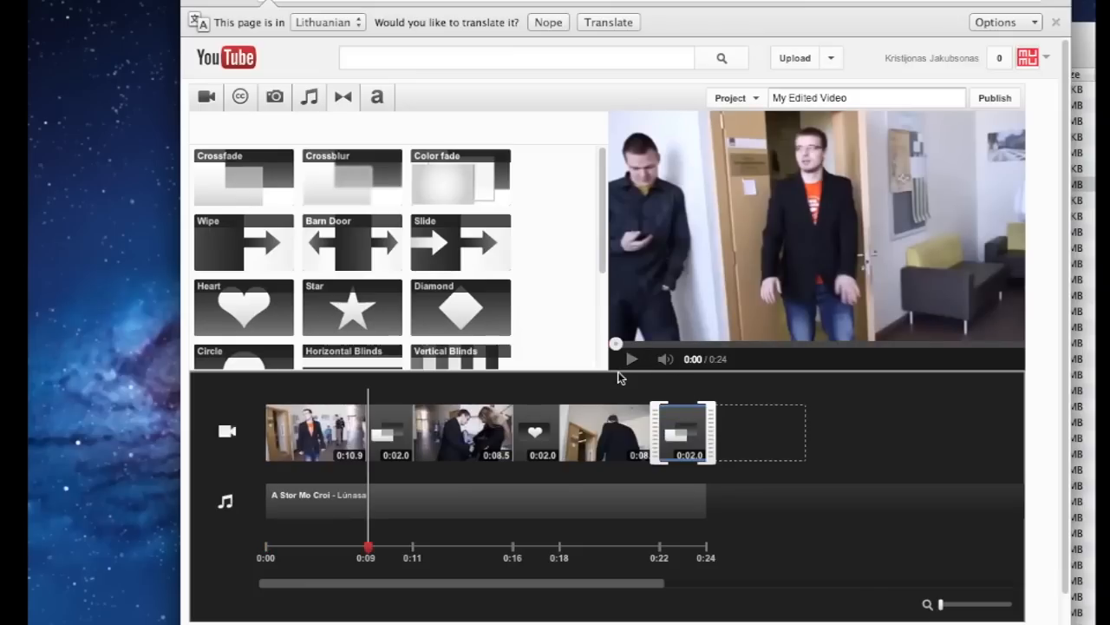
left_click(629, 359)
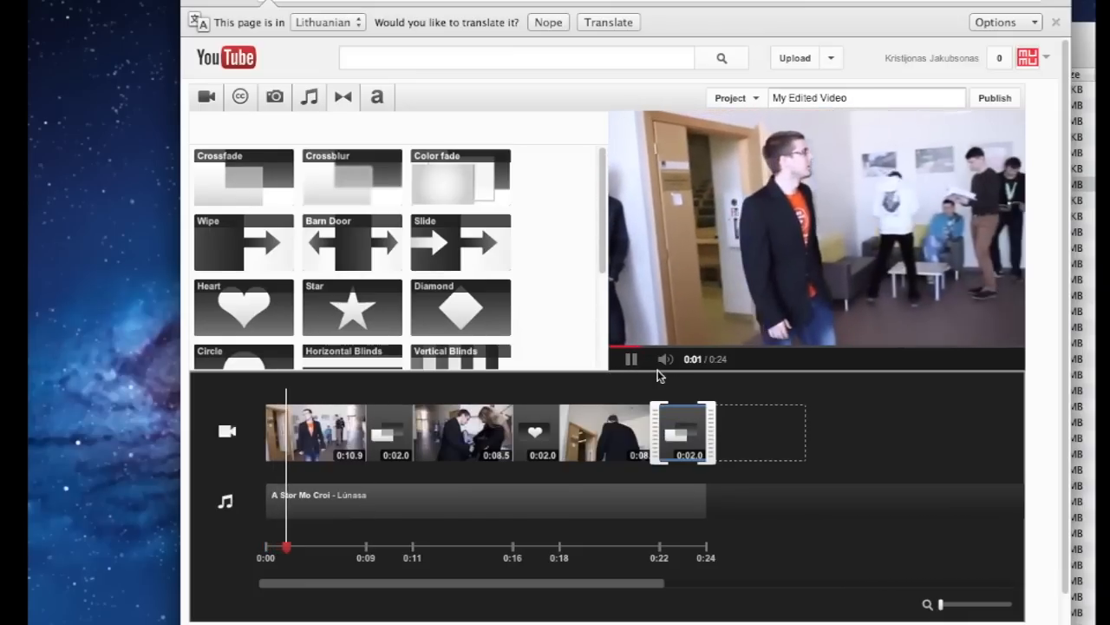
left_click(787, 344)
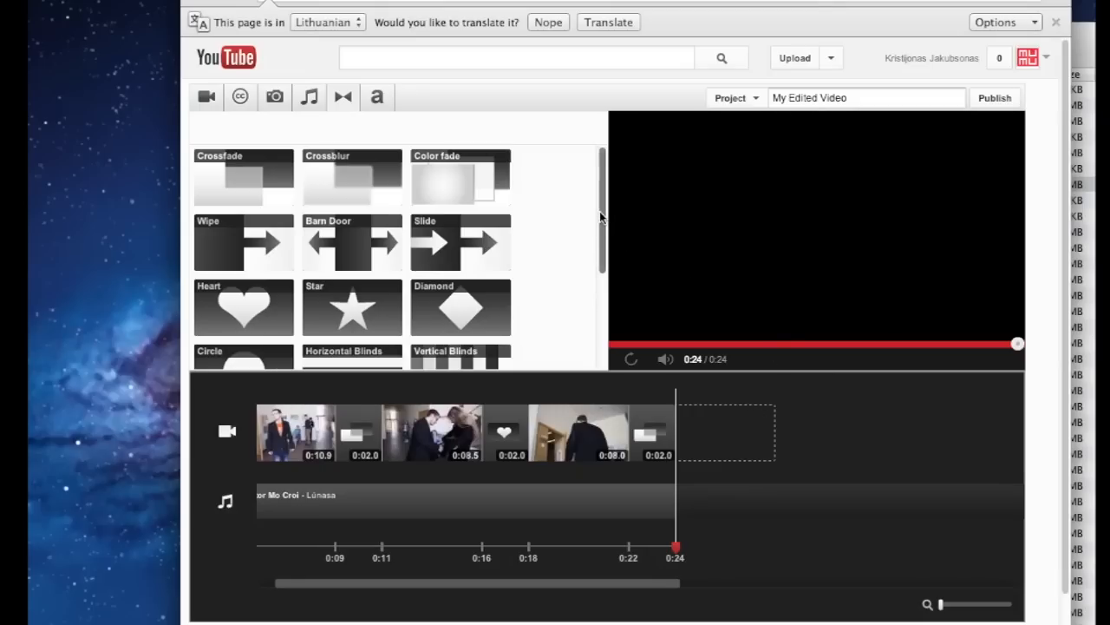
Replay the 0:24 project, then show the text title styles such as Centered Title, Banner and Zoom
left_click_drag(603, 258, 610, 191)
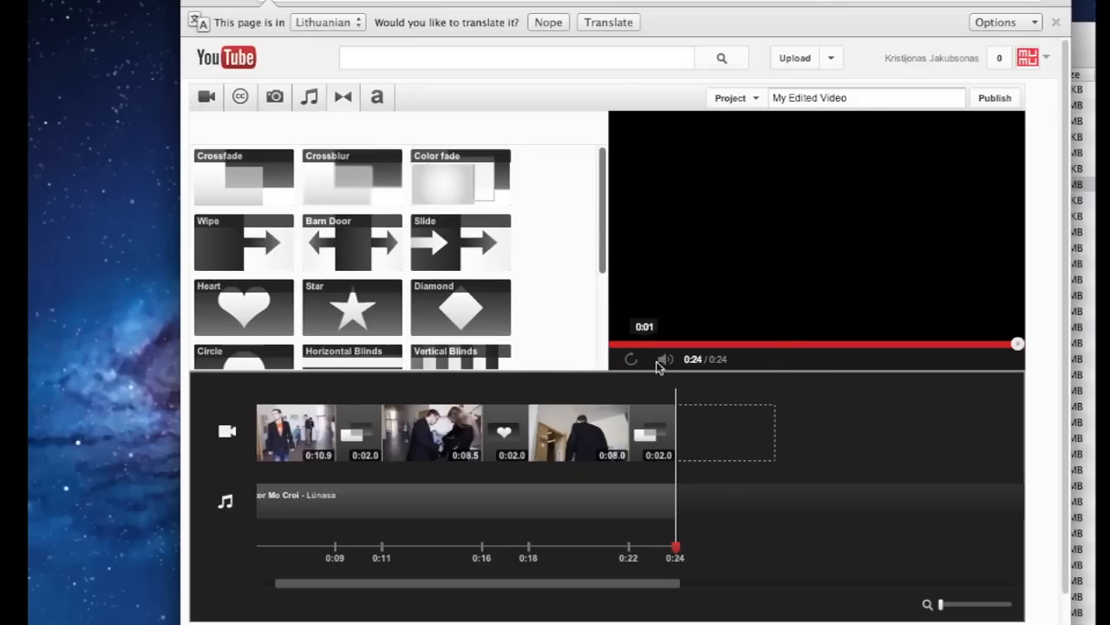
left_click(658, 388)
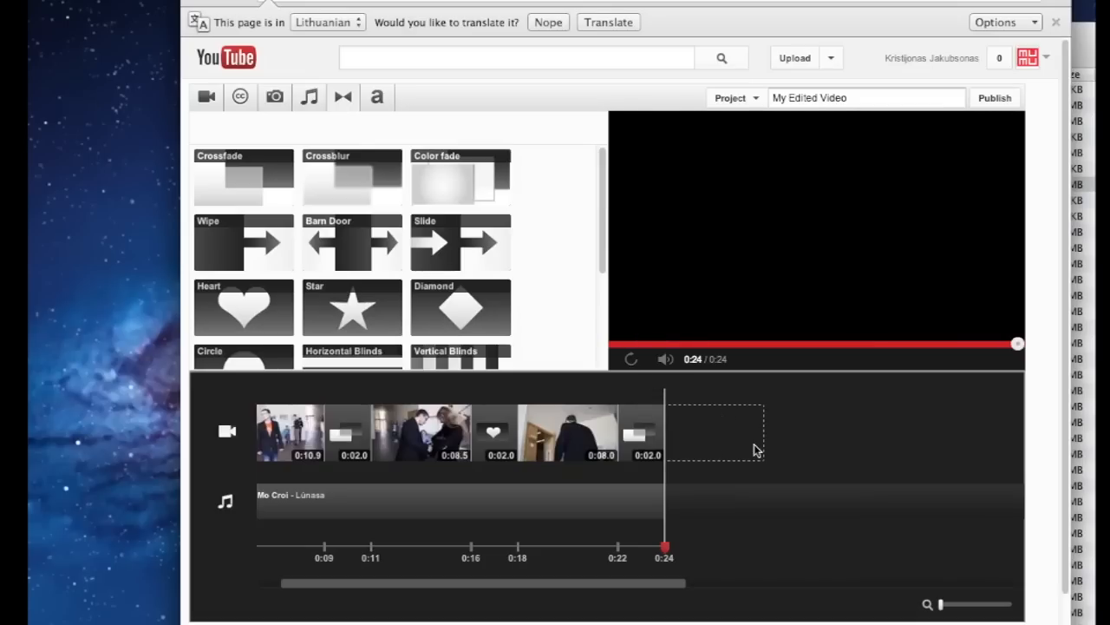
left_click(297, 394)
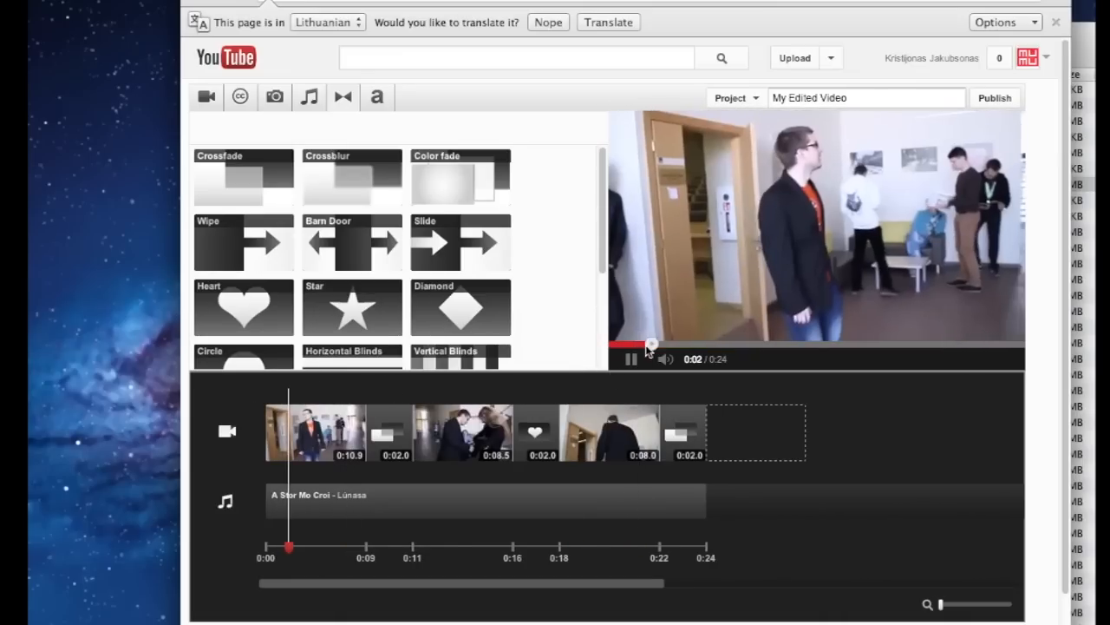
left_click(634, 357)
left_click(380, 98)
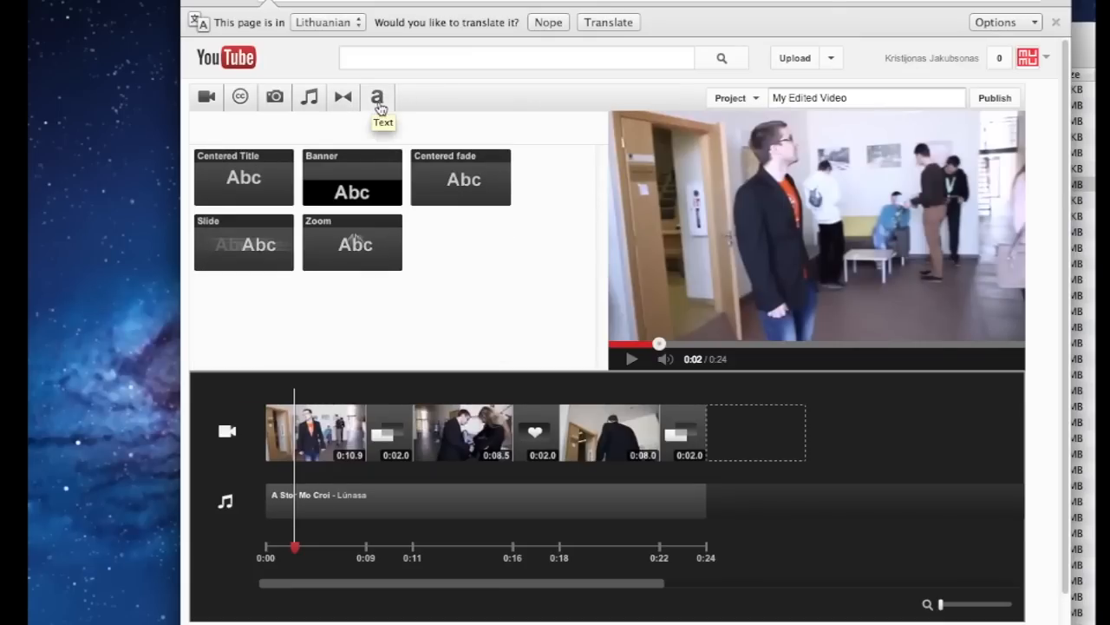
Add a Centered Title reading 'Medžiotojas Akropolyje' at the timeline start and save it
mouse_move(237, 180)
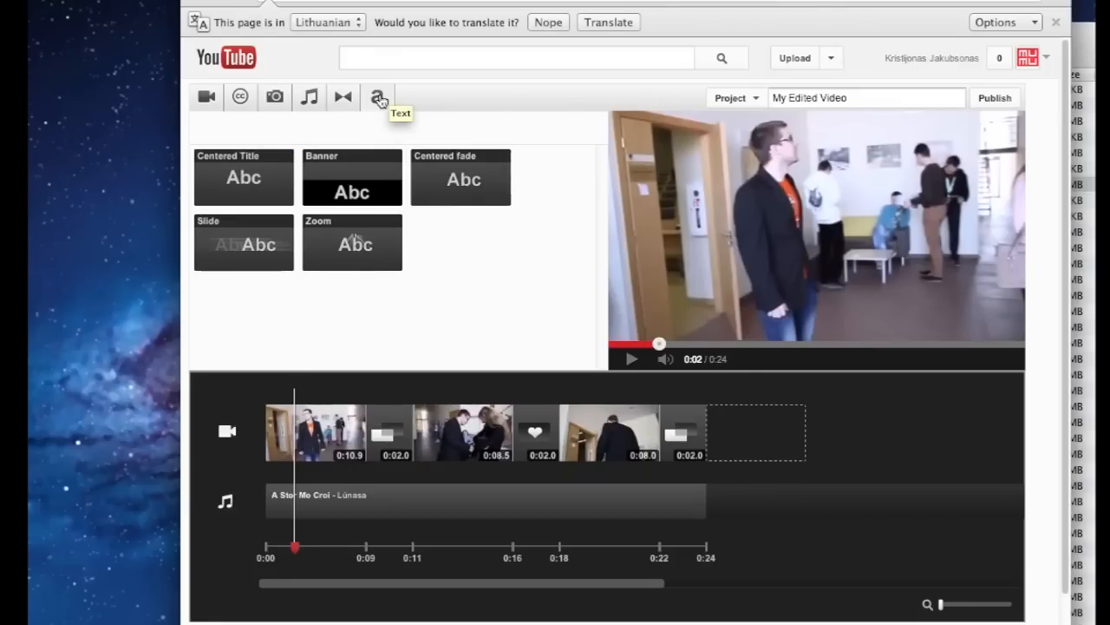
mouse_move(250, 157)
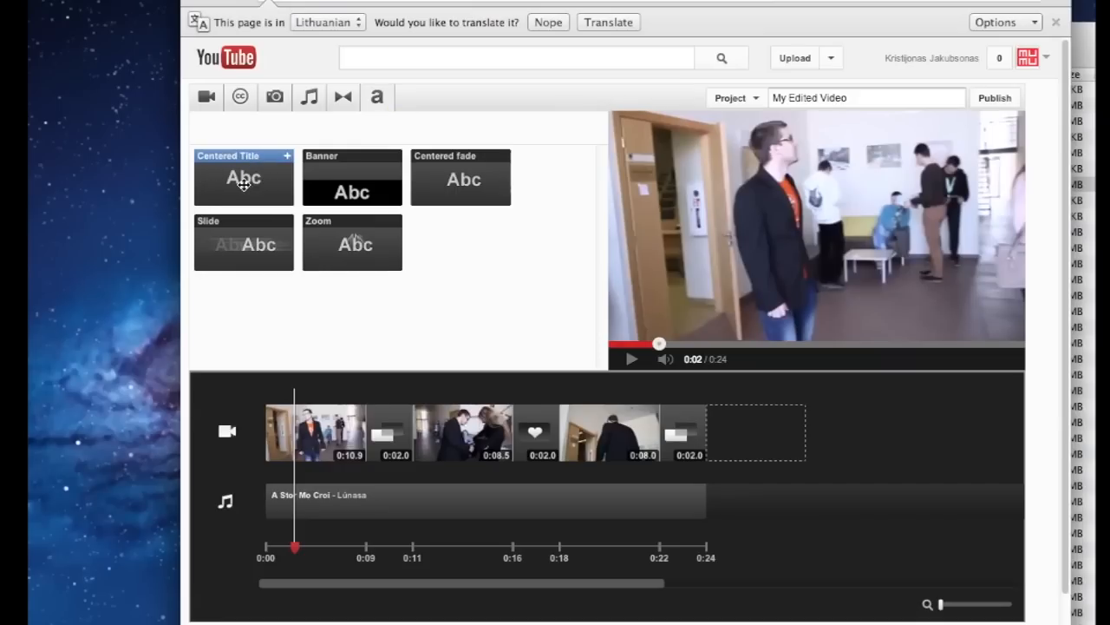
left_click_drag(244, 183, 273, 436)
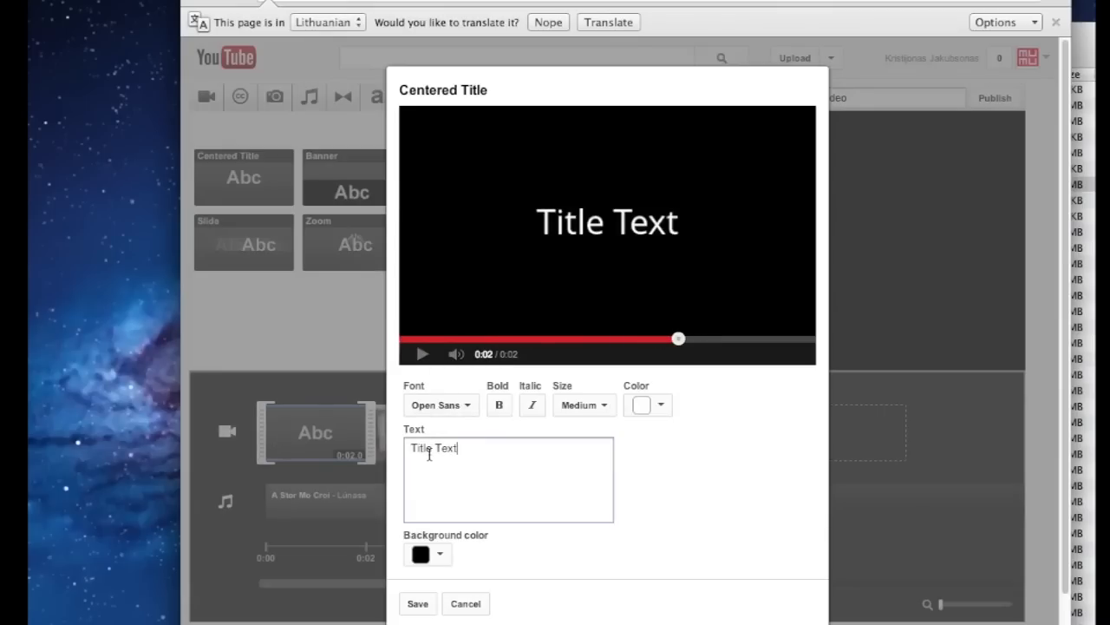
type("ME")
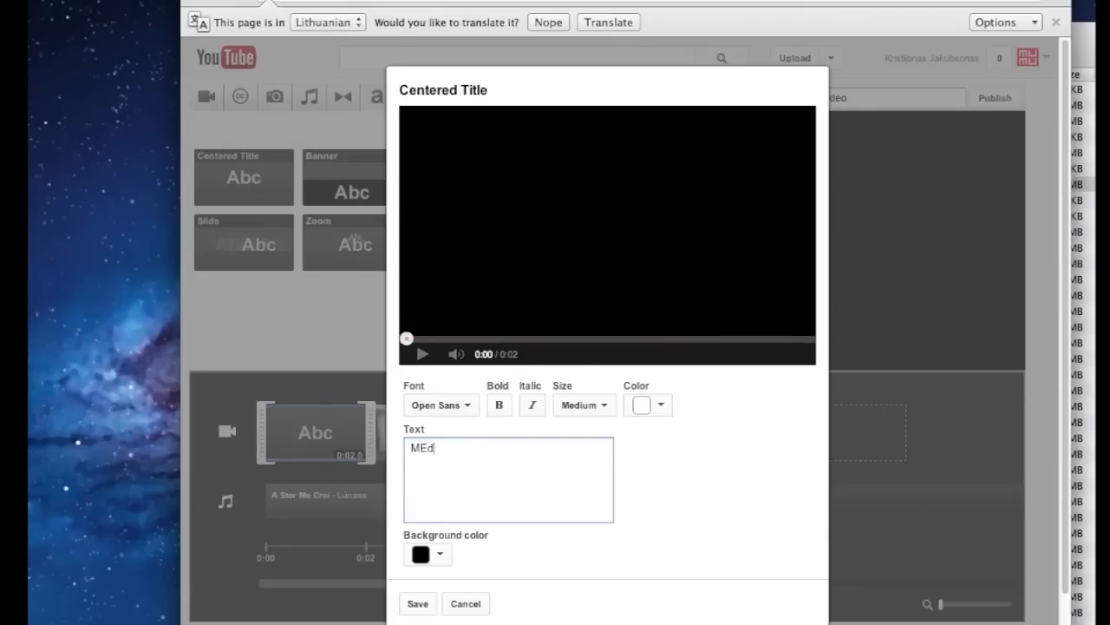
type("d")
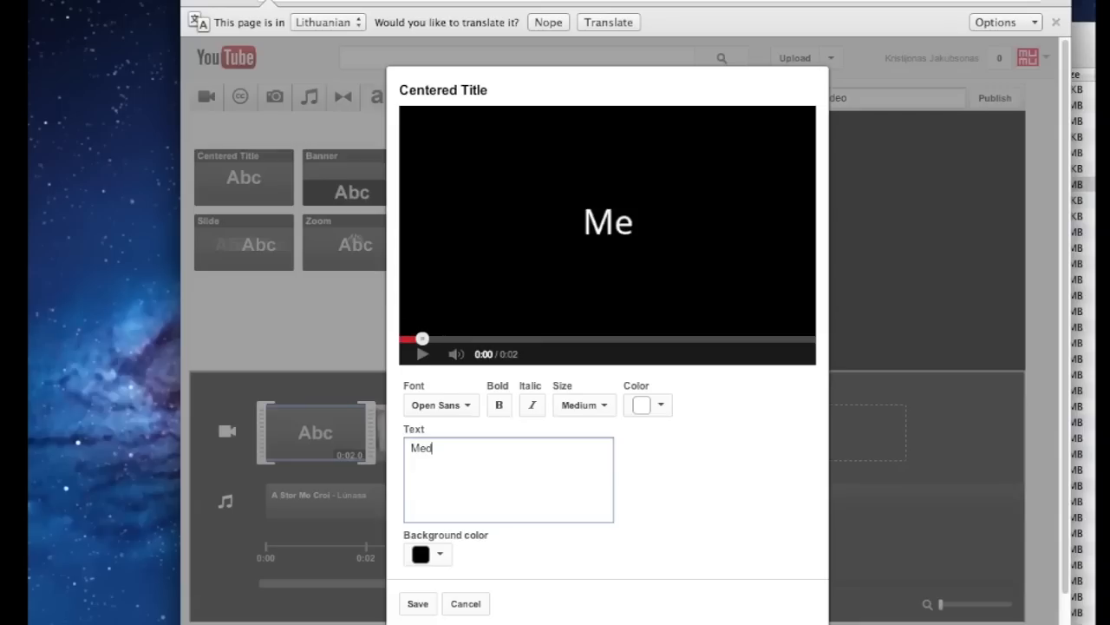
type("ž")
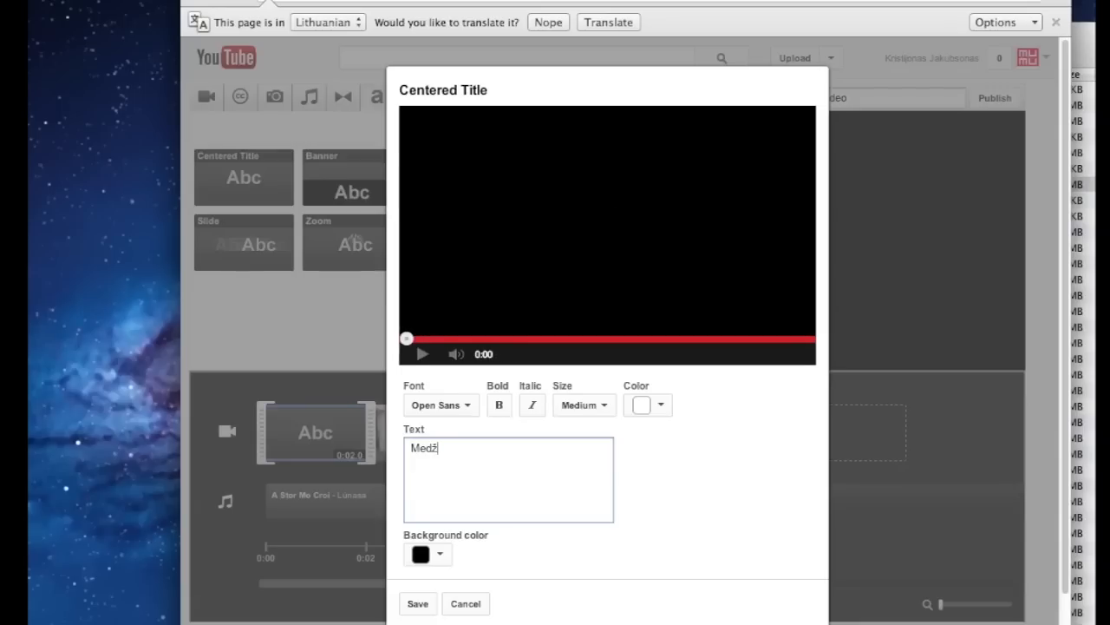
type("iotoj")
type("Akropolyje")
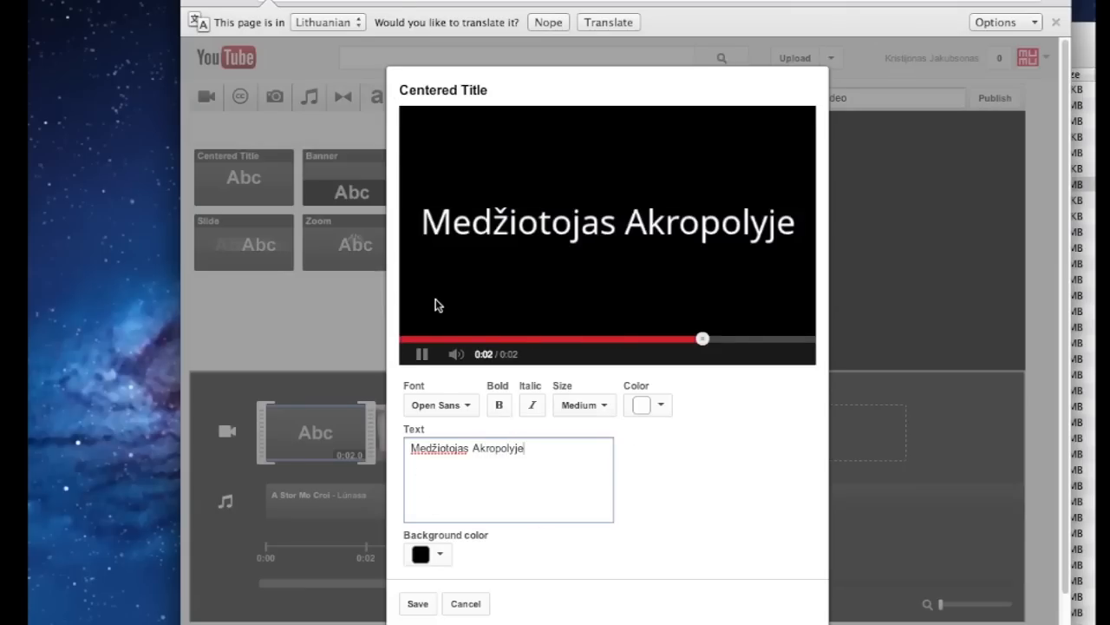
left_click(420, 604)
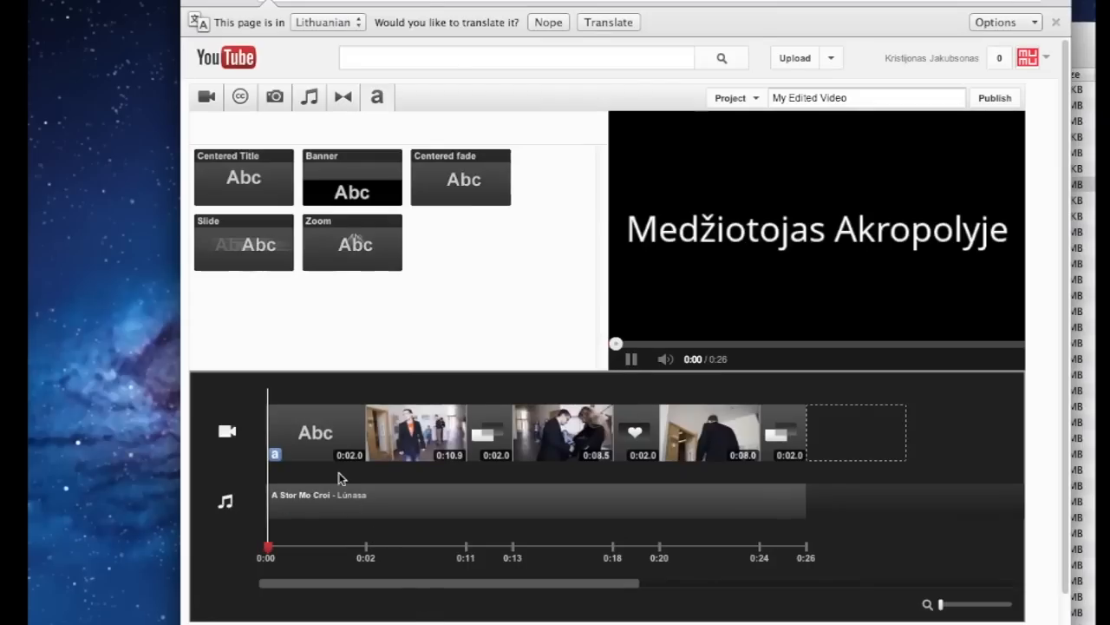
Place a 2-second Crossfade before the opening title and preview the 0:26 video
left_click(347, 96)
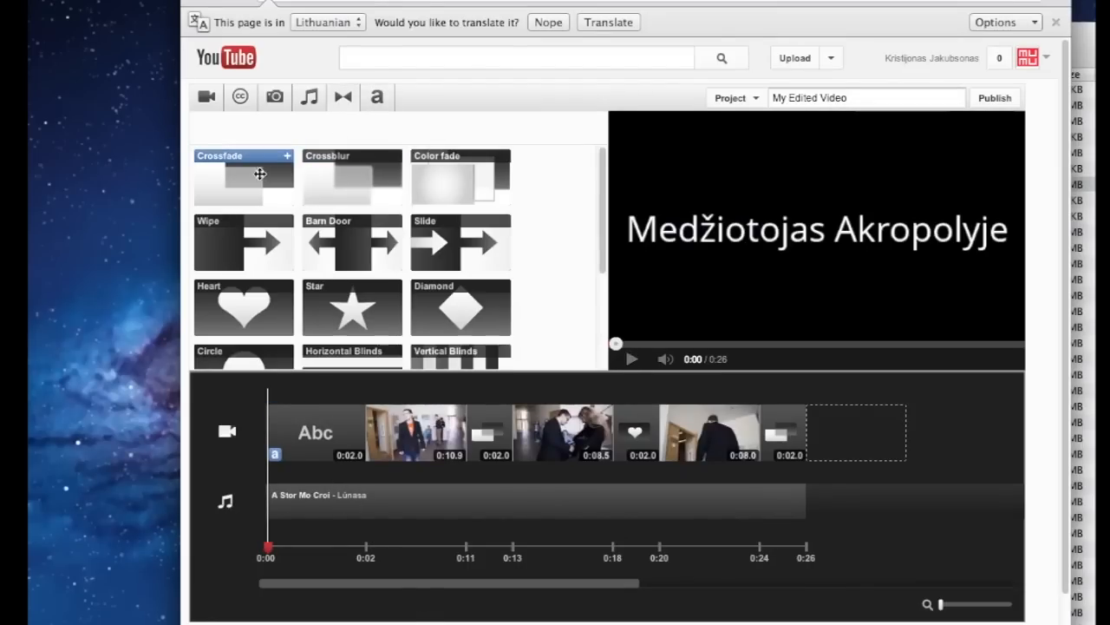
left_click_drag(258, 174, 279, 429)
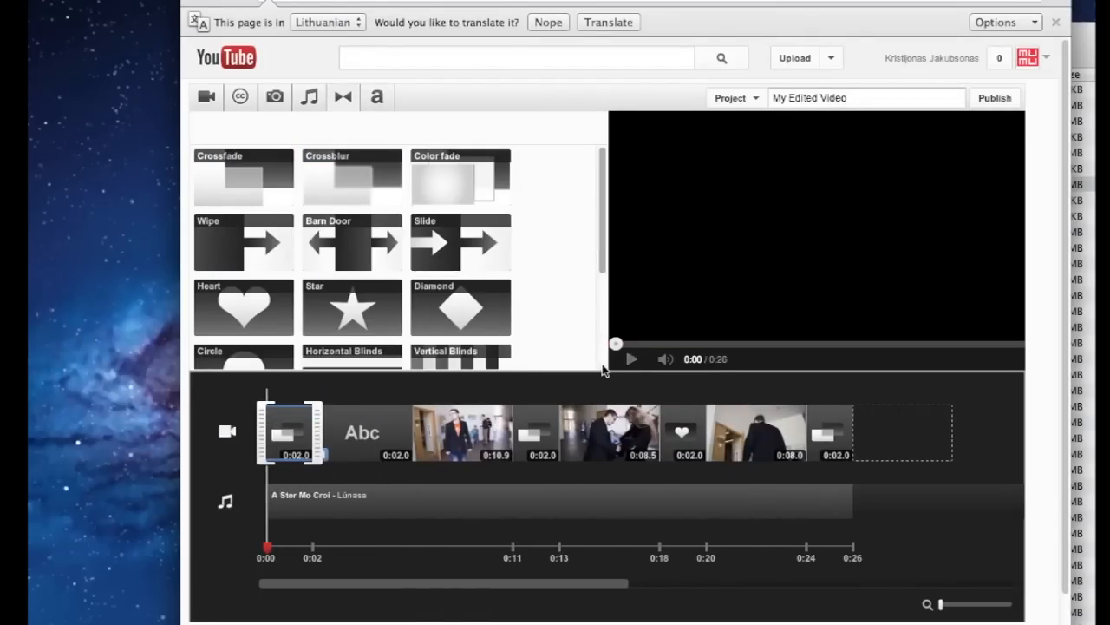
left_click(632, 359)
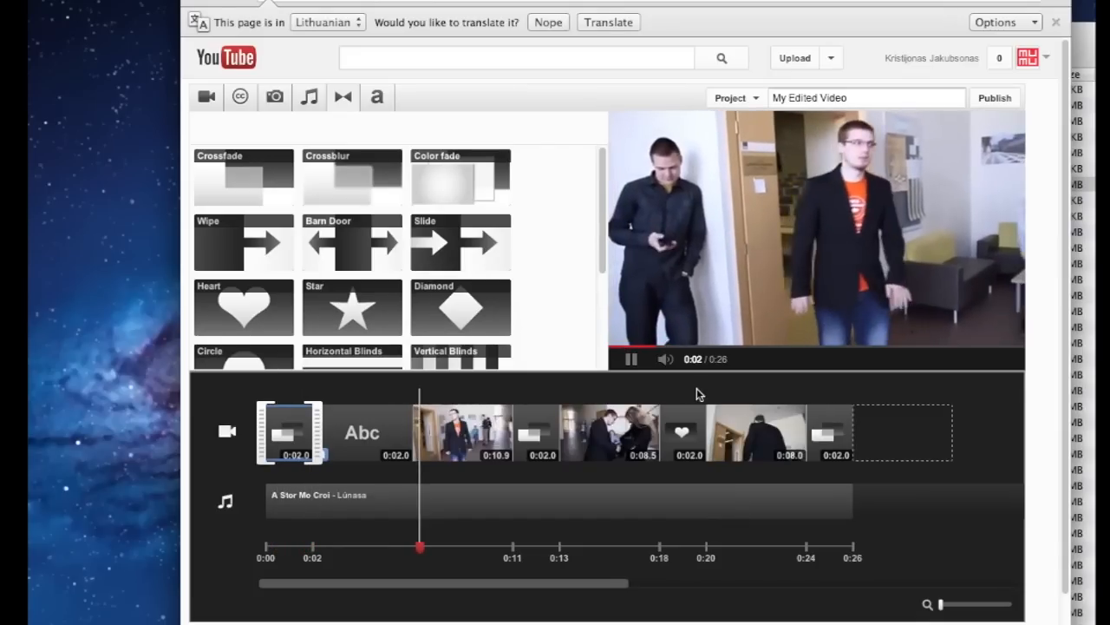
left_click(632, 358)
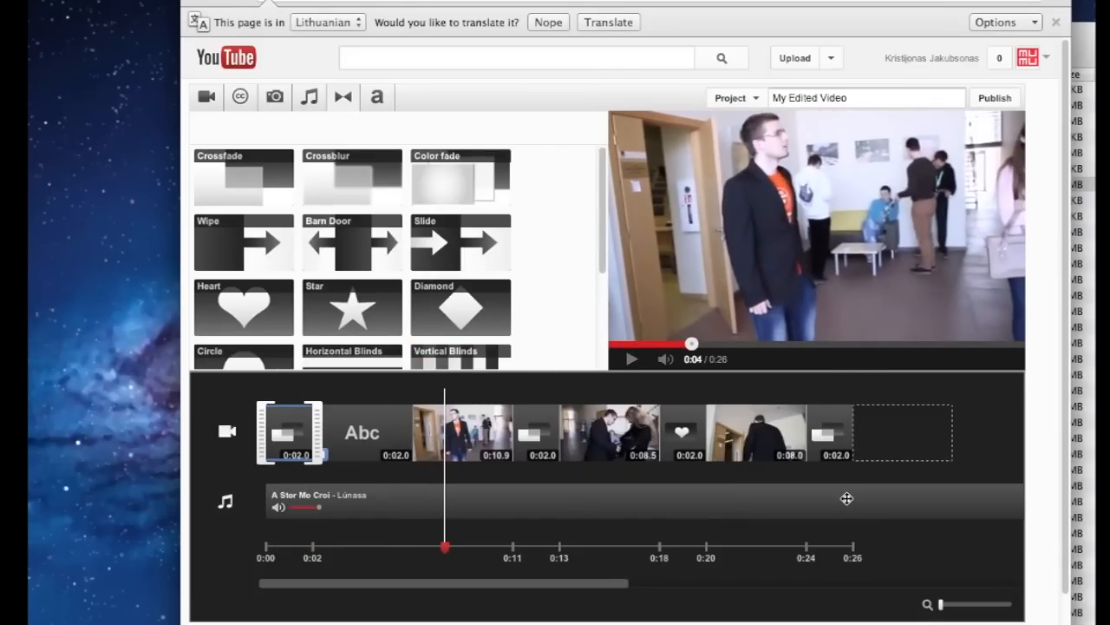
left_click(834, 387)
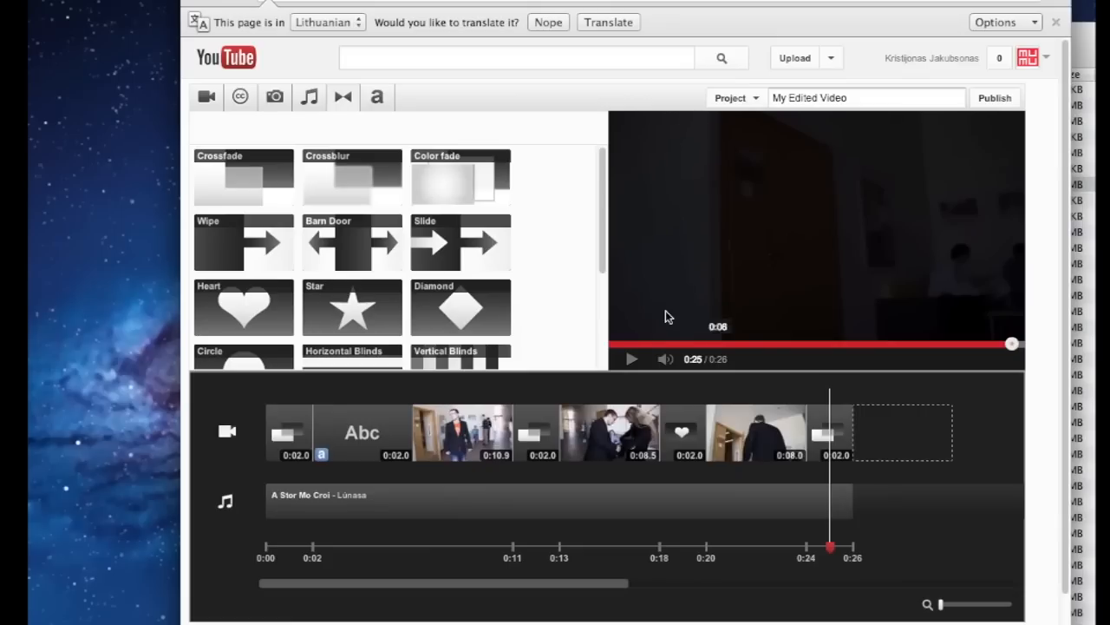
Add a closing Centered Title reading 'Medžiotojas - Petras' in Small size and save it
left_click(378, 99)
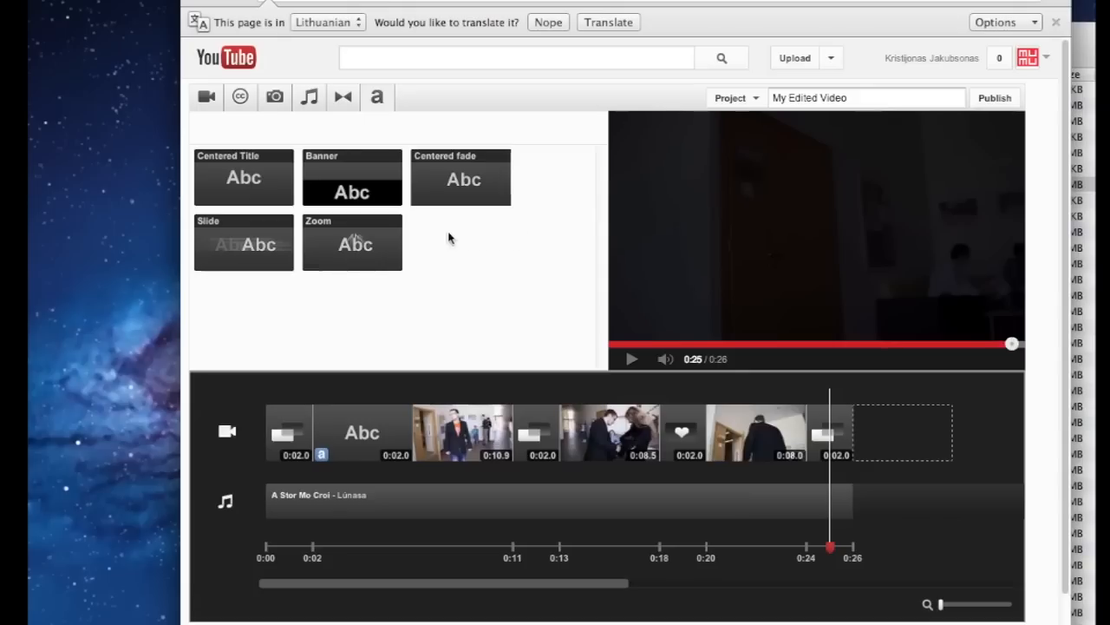
left_click_drag(243, 179, 891, 444)
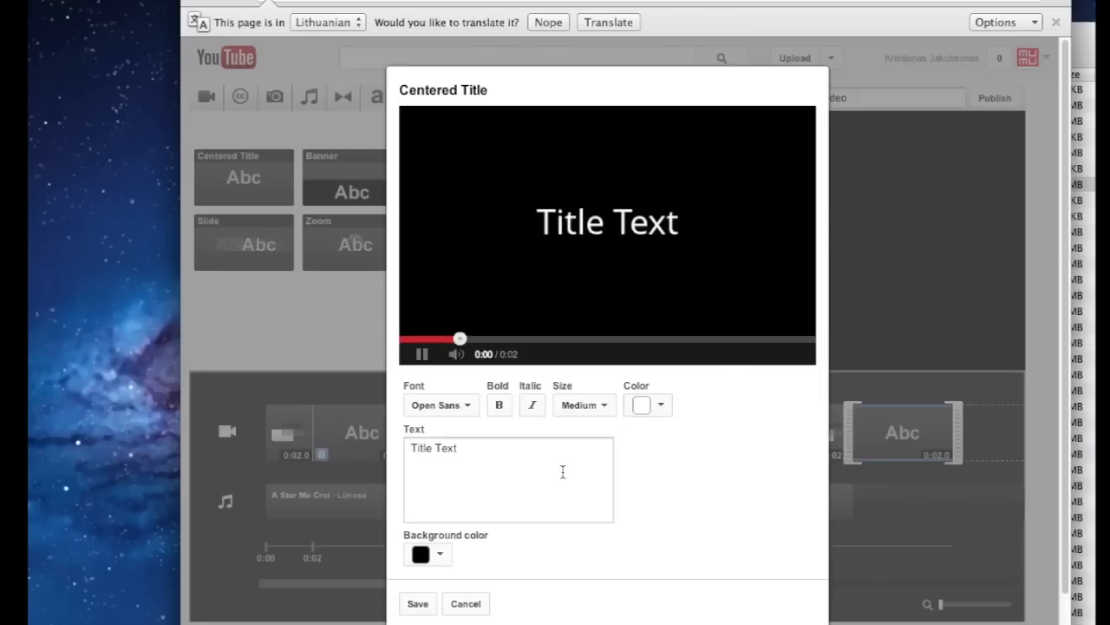
left_click(524, 467)
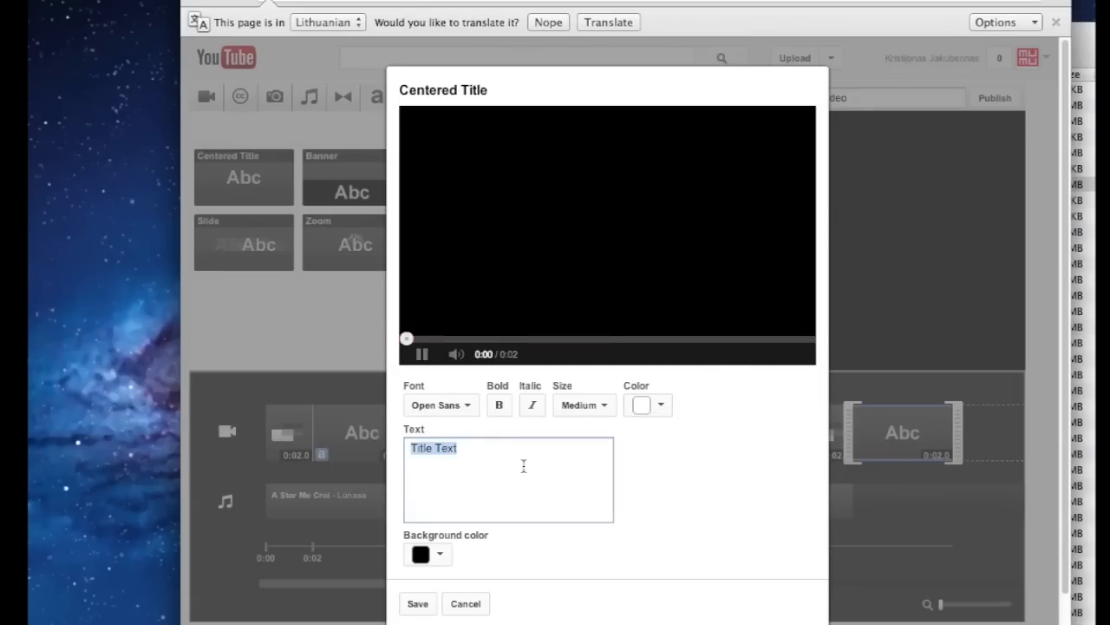
type("Petras")
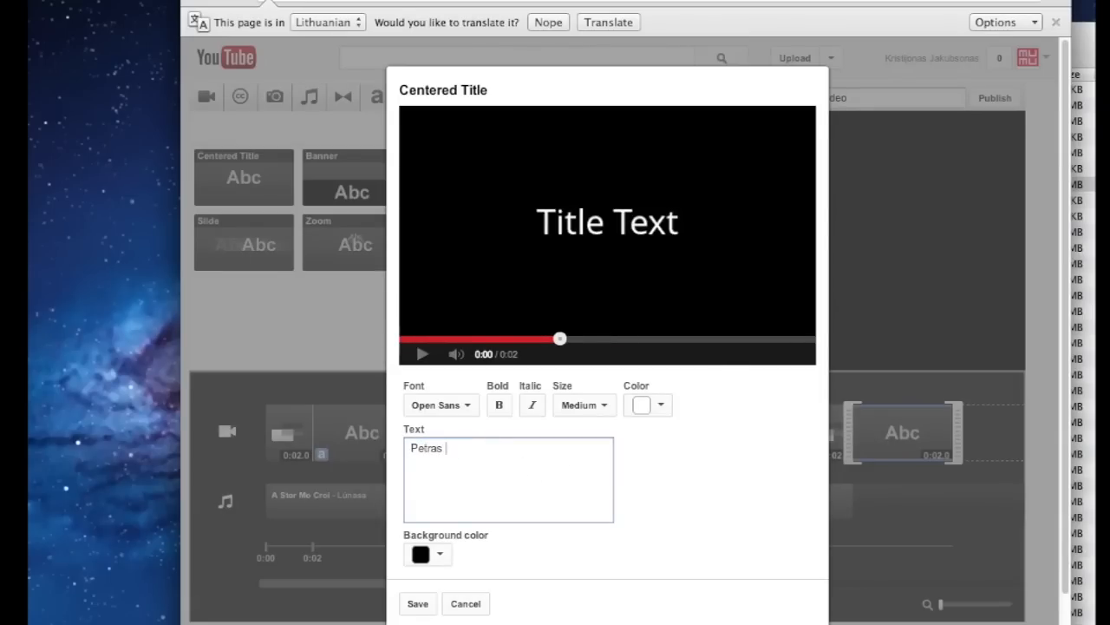
key("BackSpace")
key("BackSpace")
key("BackSpace")
key("BackSpace")
key("BackSpace")
key("BackSpace")
key("BackSpace")
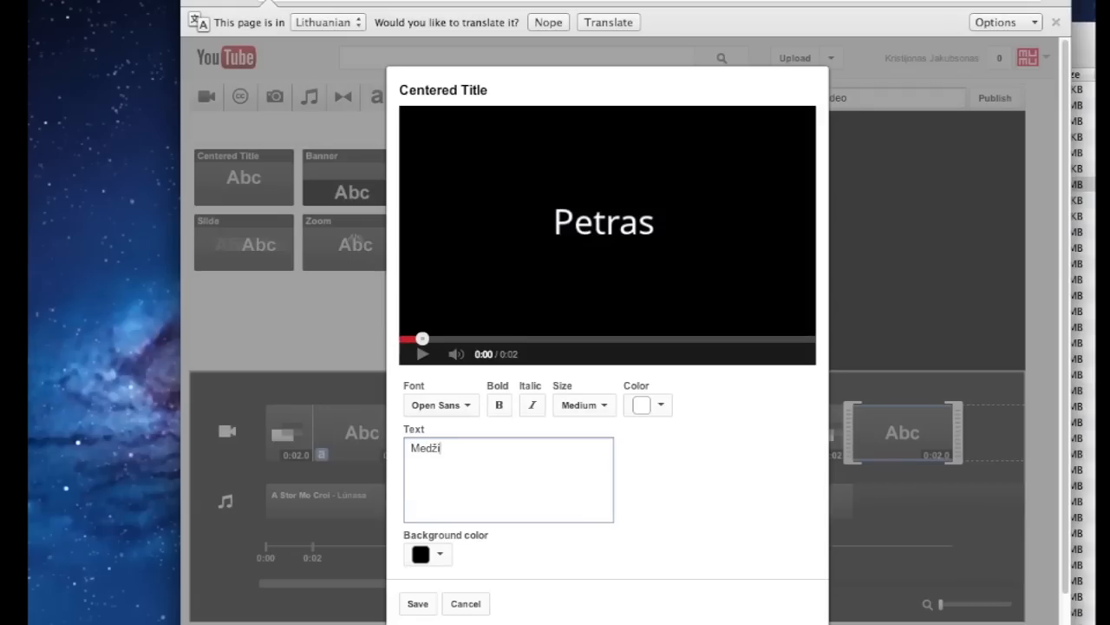
type("Medžiotojas - Petras")
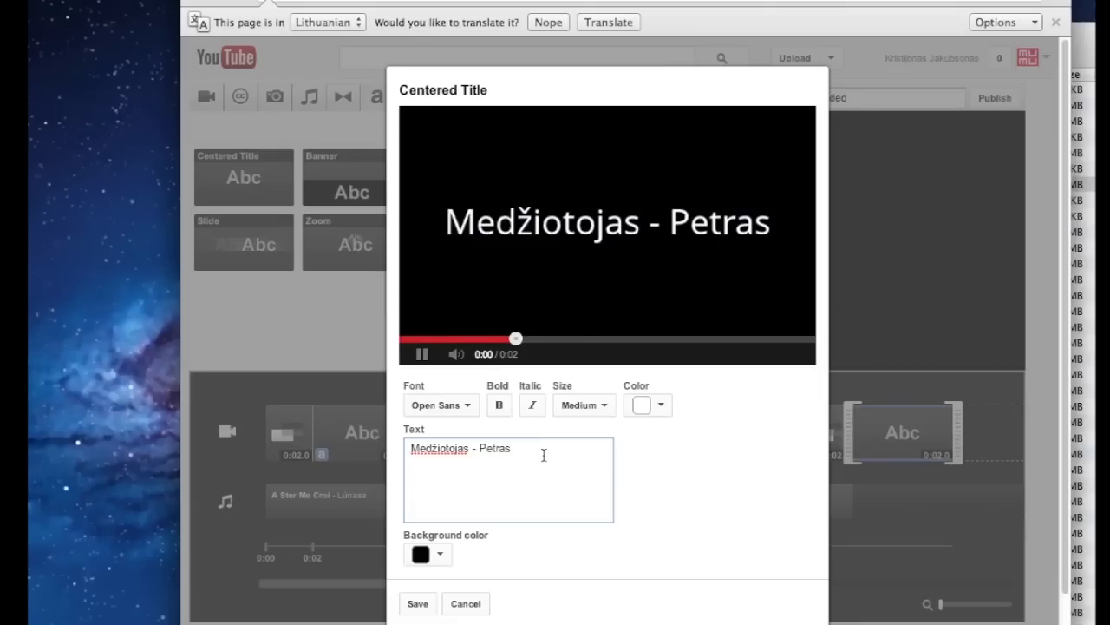
left_click_drag(544, 454, 402, 447)
left_click(605, 406)
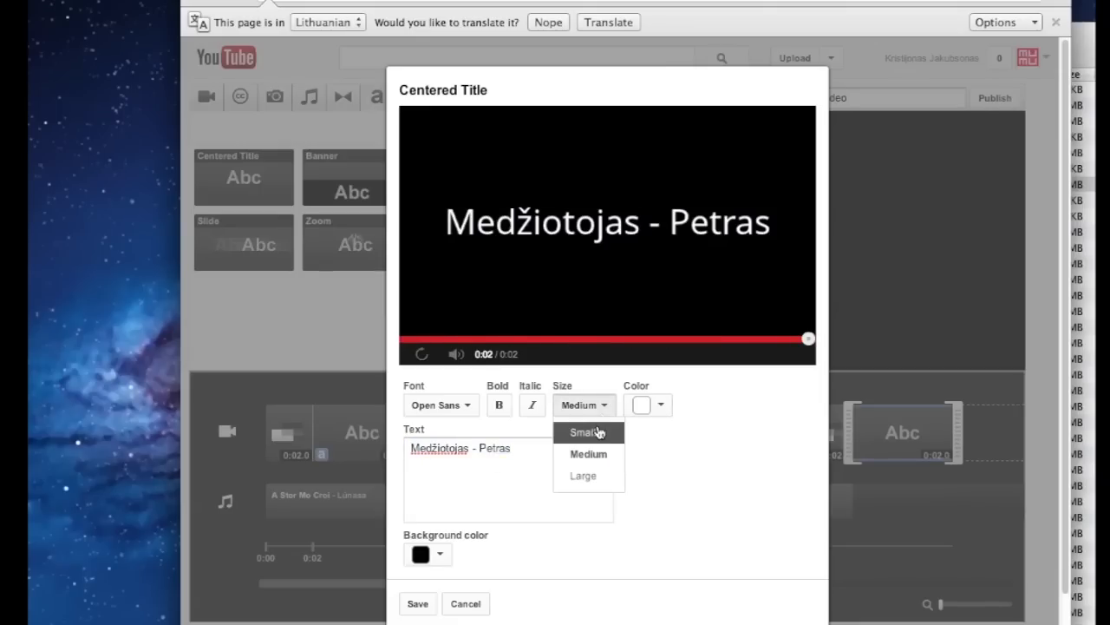
left_click(598, 432)
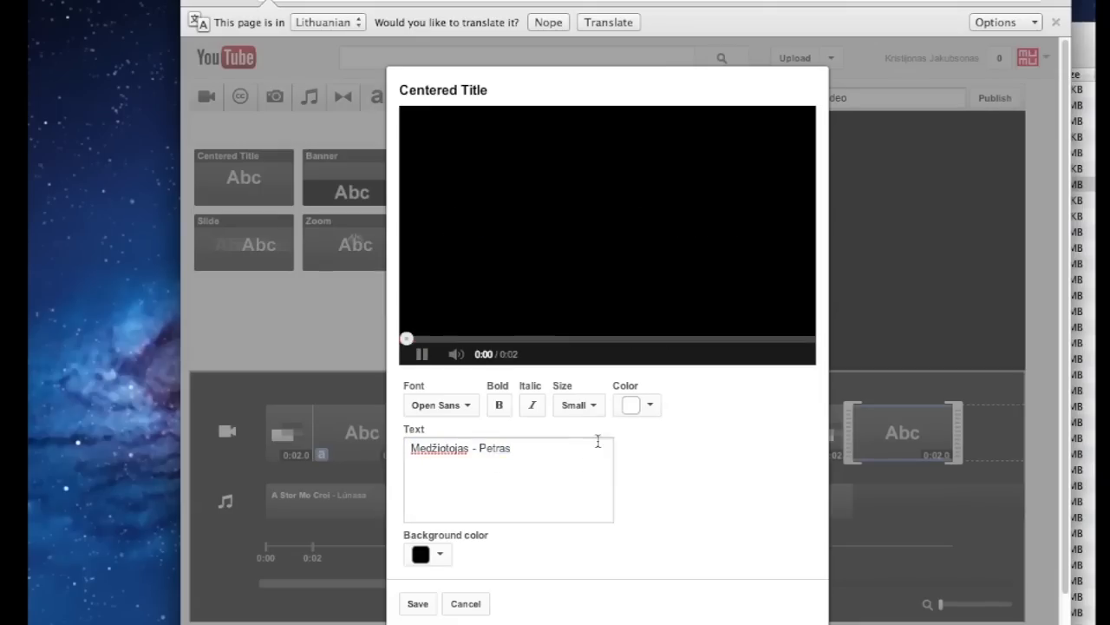
left_click(425, 603)
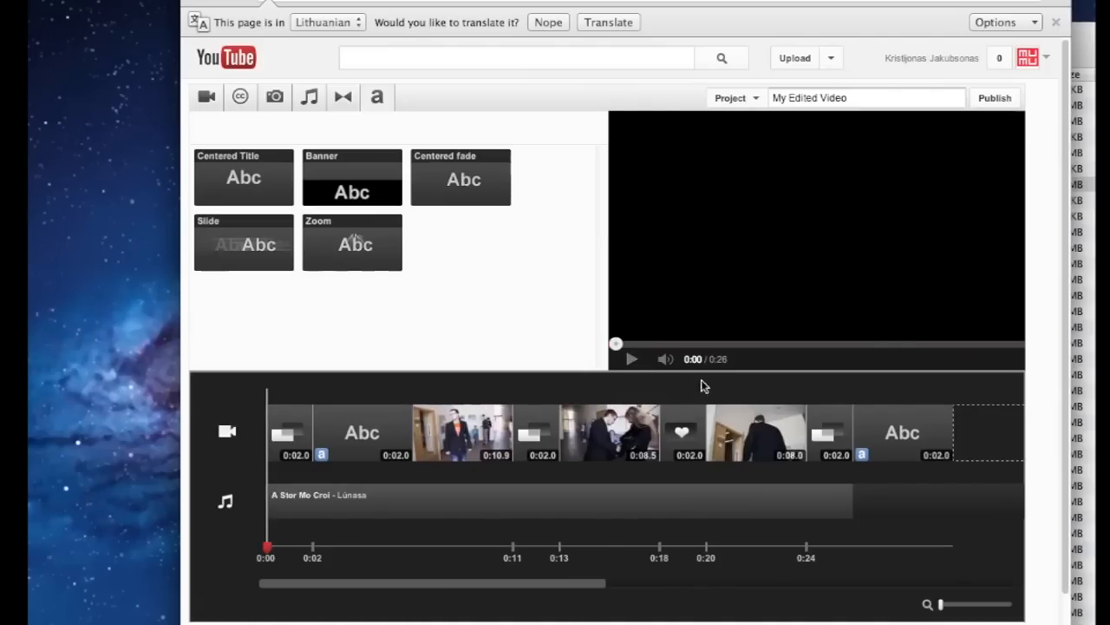
left_click(746, 389)
left_click(630, 359)
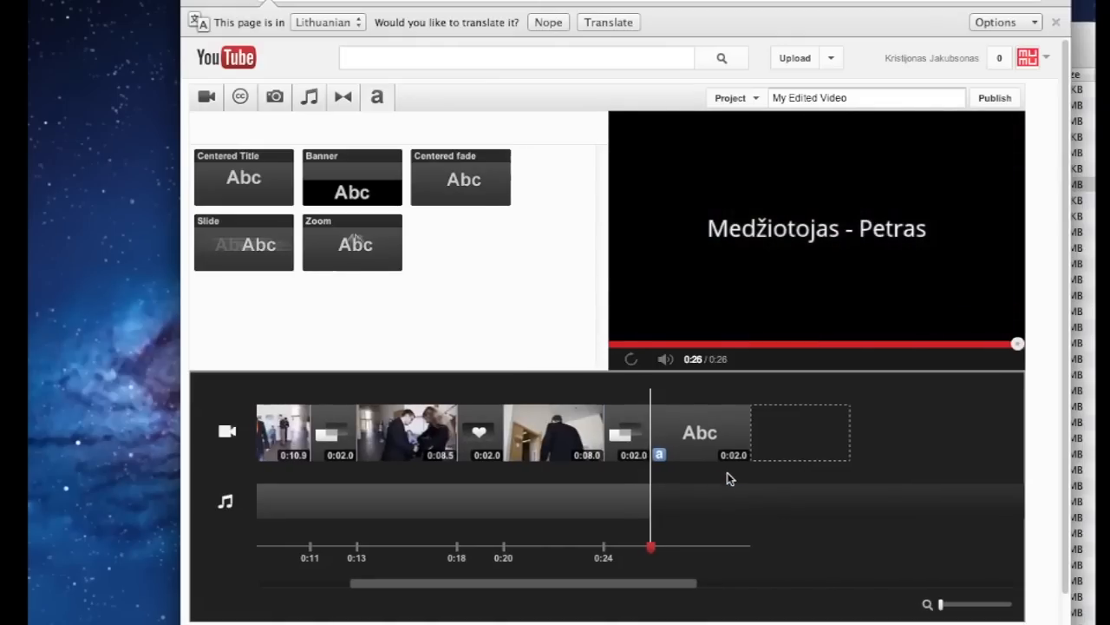
left_click_drag(646, 505, 672, 504)
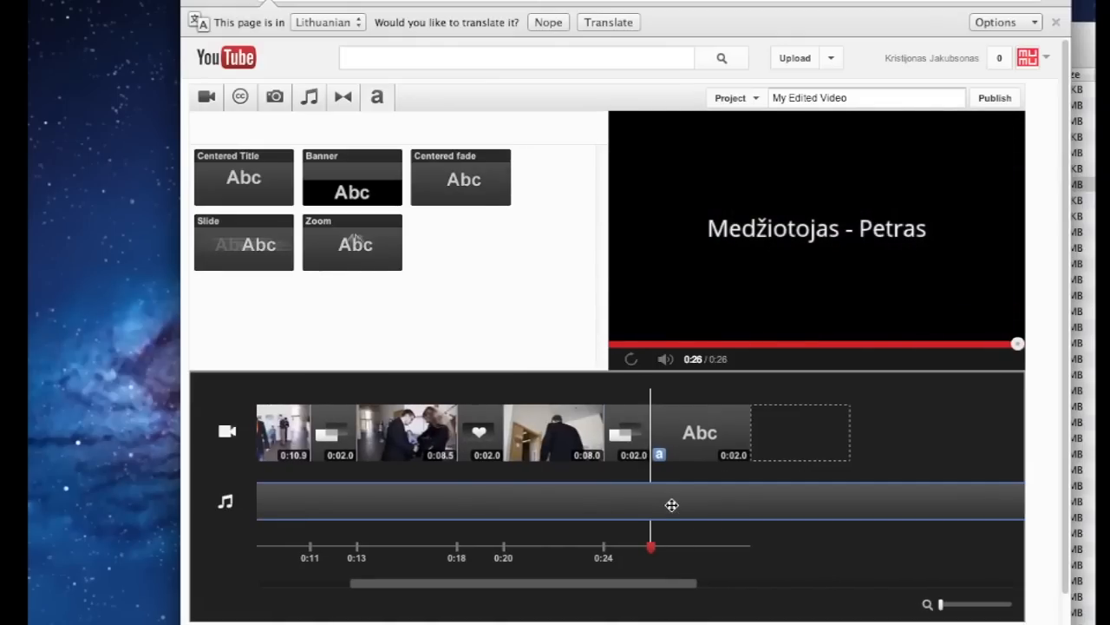
left_click(639, 476)
scroll(655, 482, "right", 1)
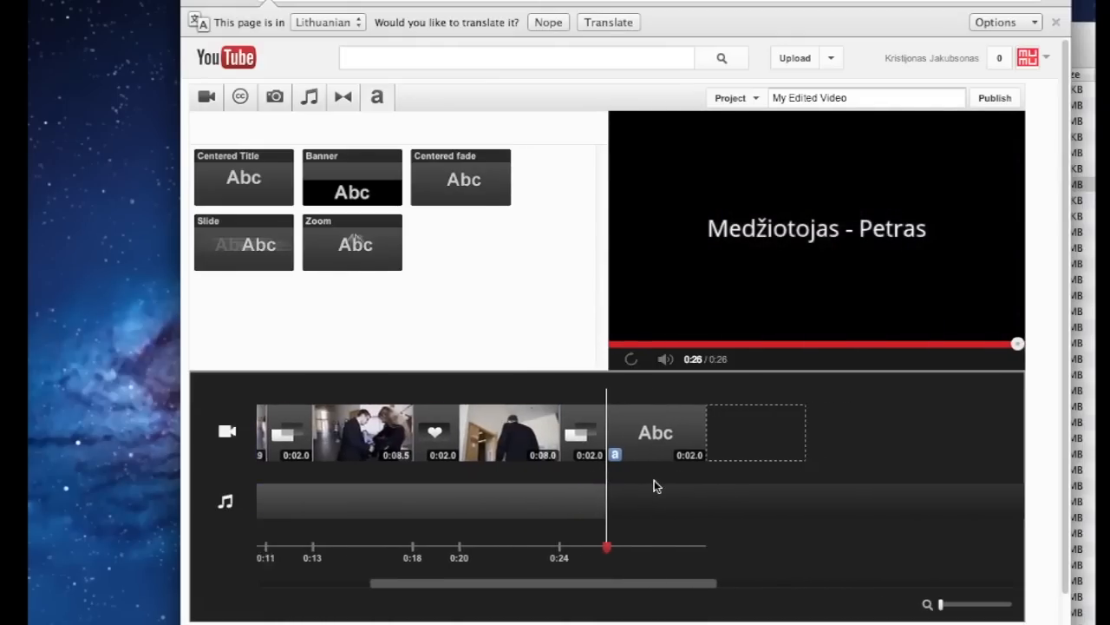
scroll(655, 482, "left", 2)
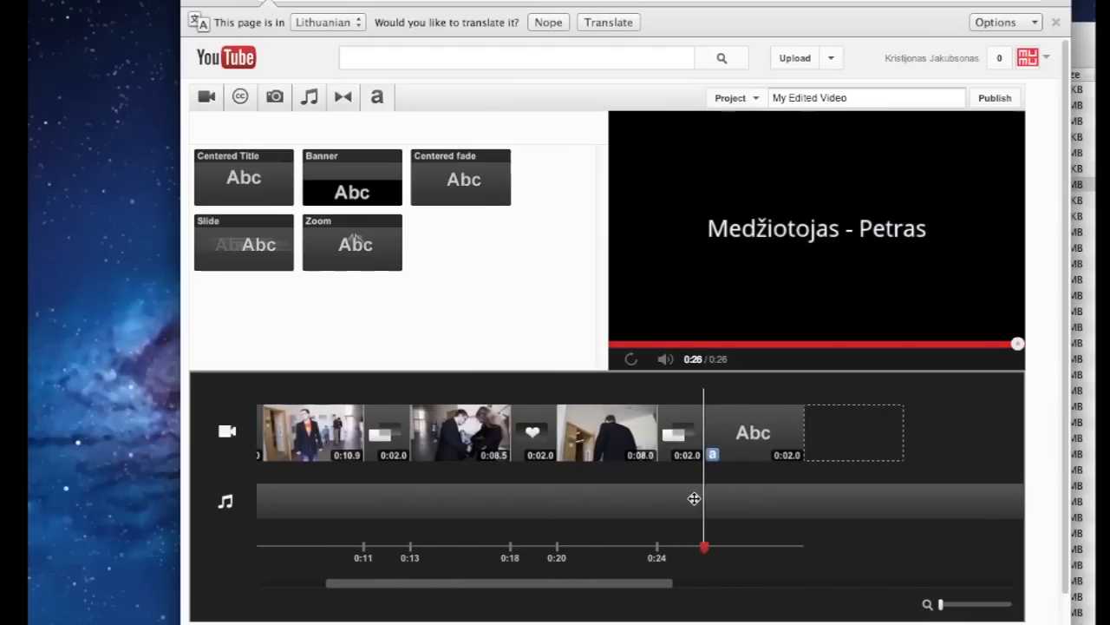
left_click(694, 499)
left_click(682, 484)
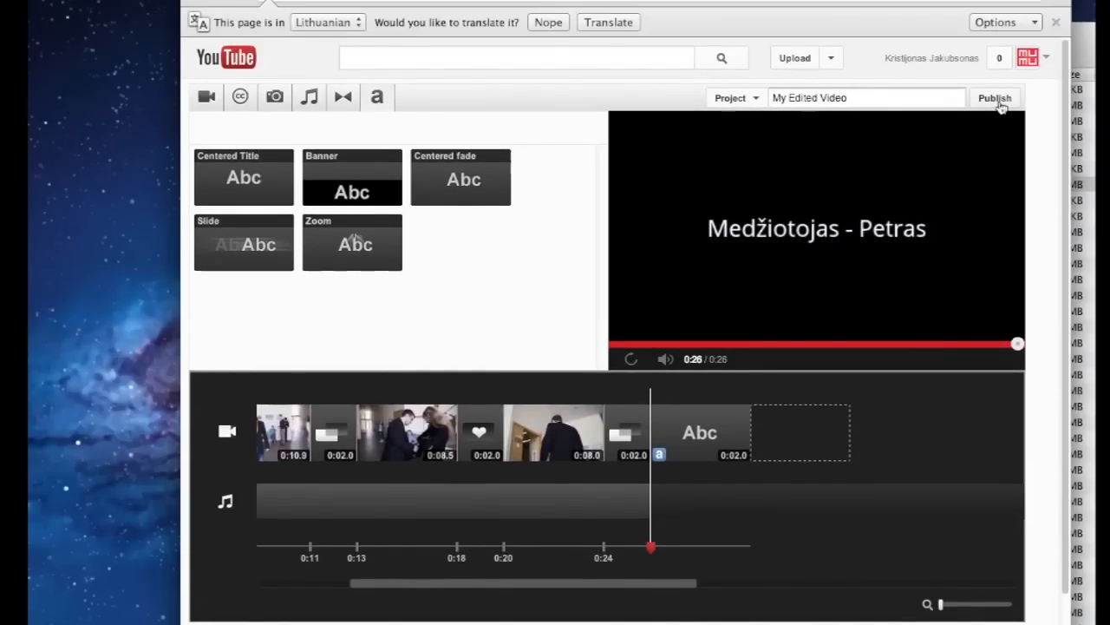
Publish the edited video to YouTube and title it 'Petro kelionė'
left_click(995, 98)
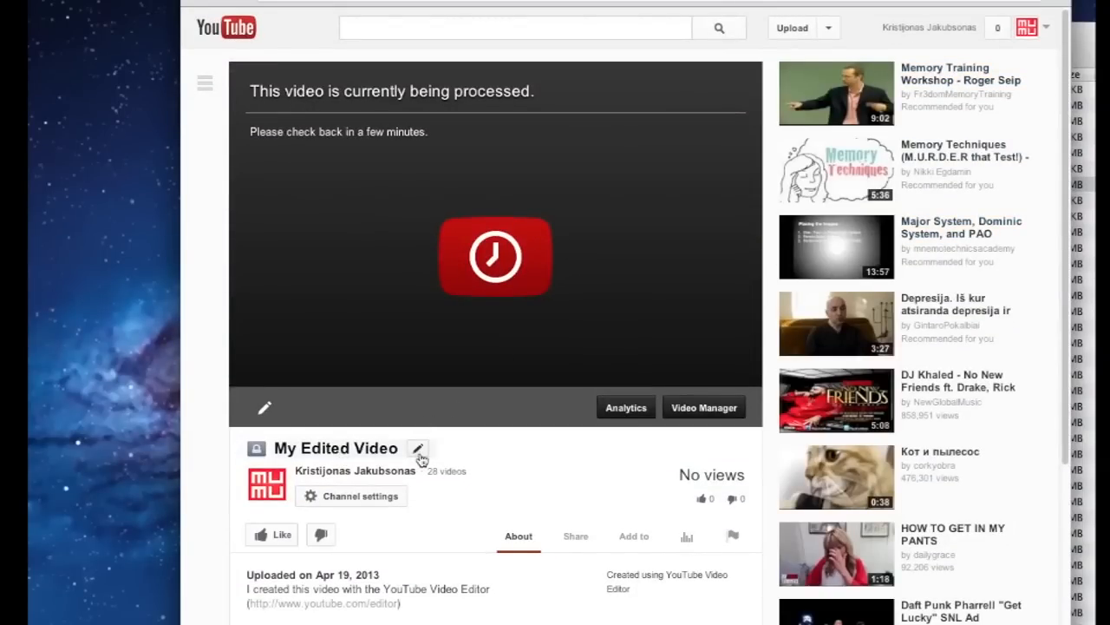
left_click(420, 450)
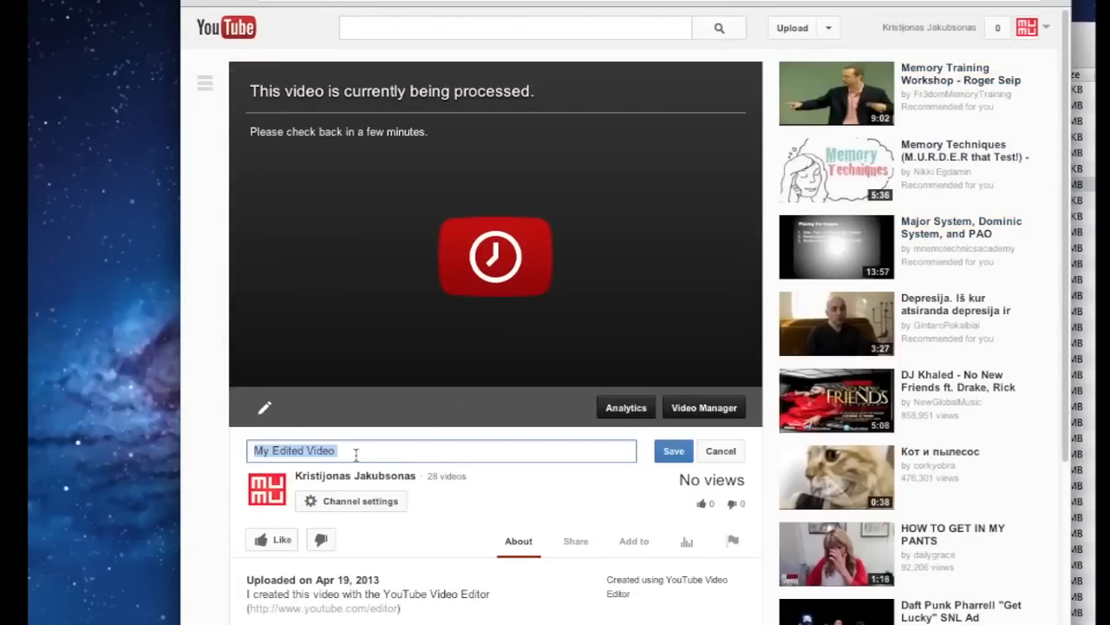
type("Petro kelionė")
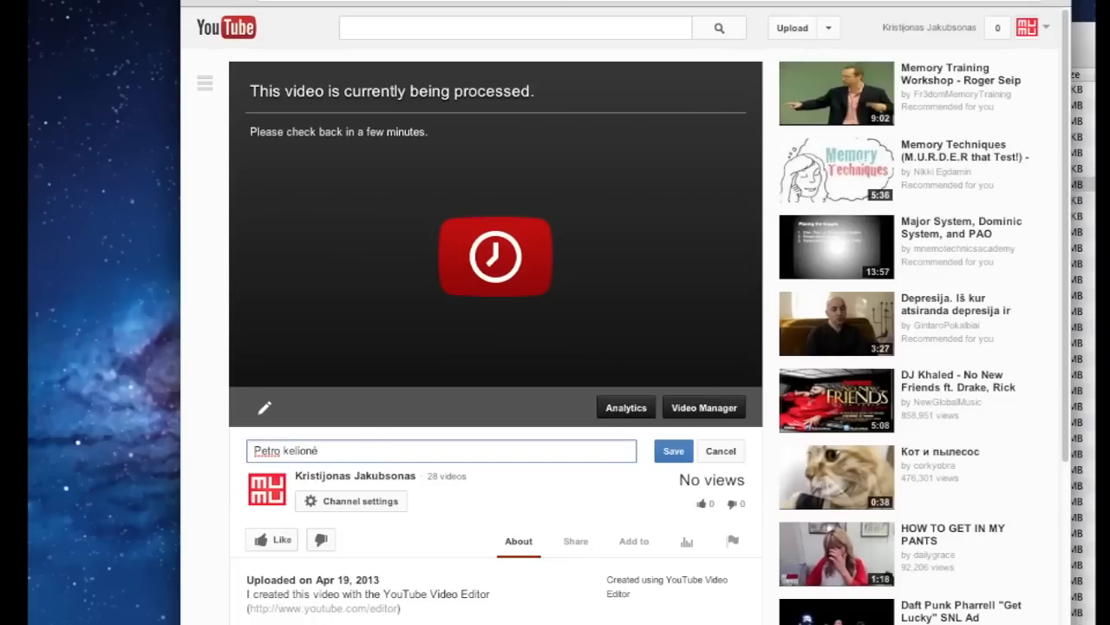
left_click(674, 451)
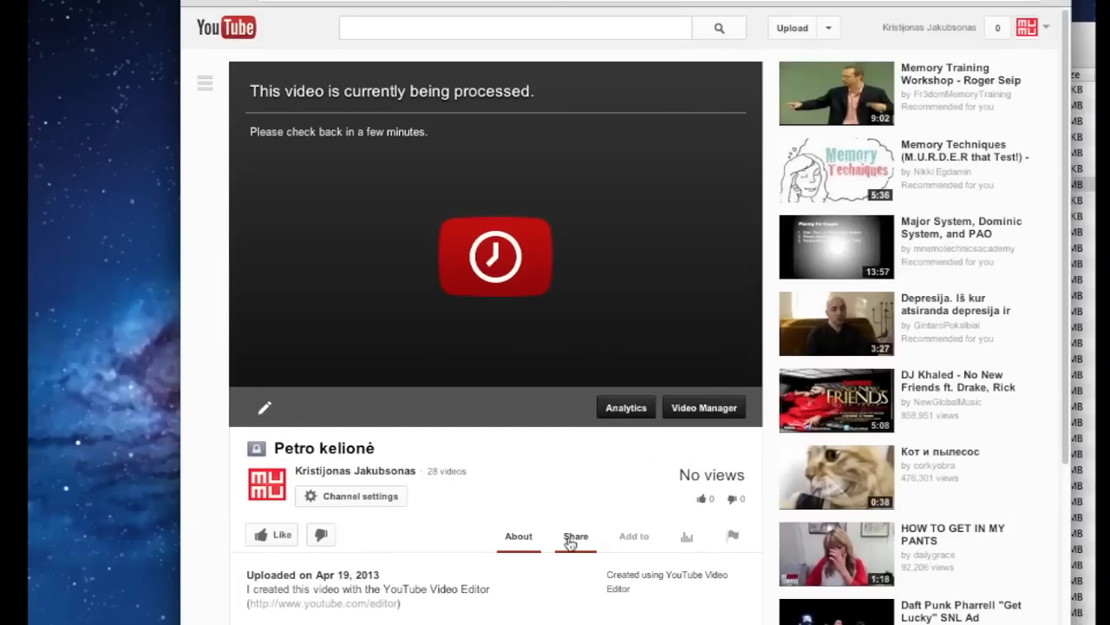
Change the video's privacy setting from Private to Public
mouse_move(255, 453)
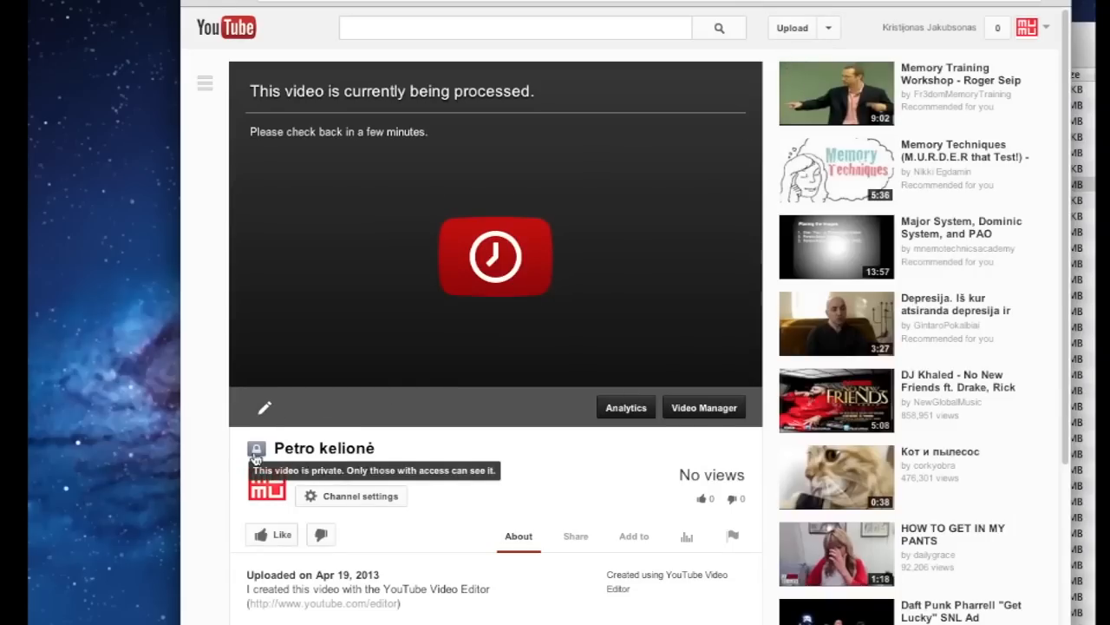
left_click(255, 453)
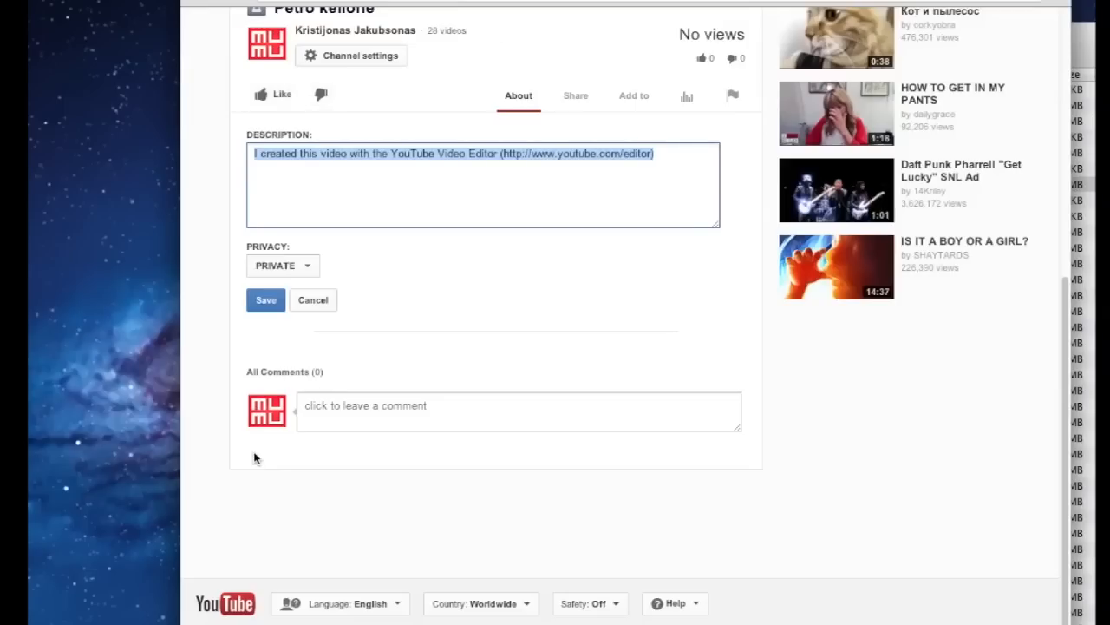
scroll(442, 319, "up", 2)
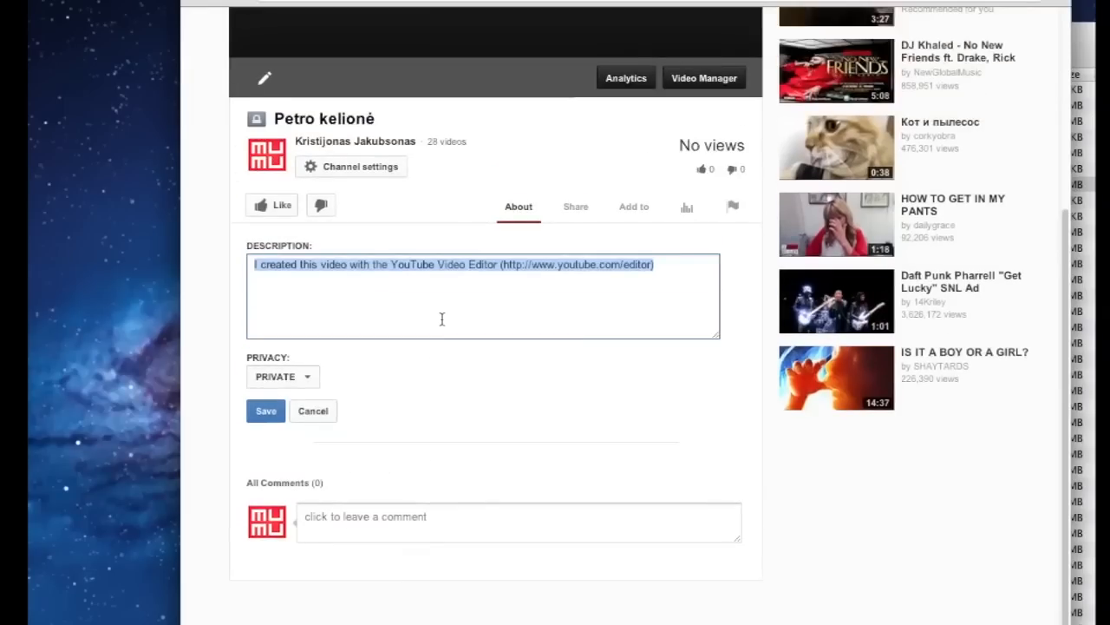
left_click(305, 379)
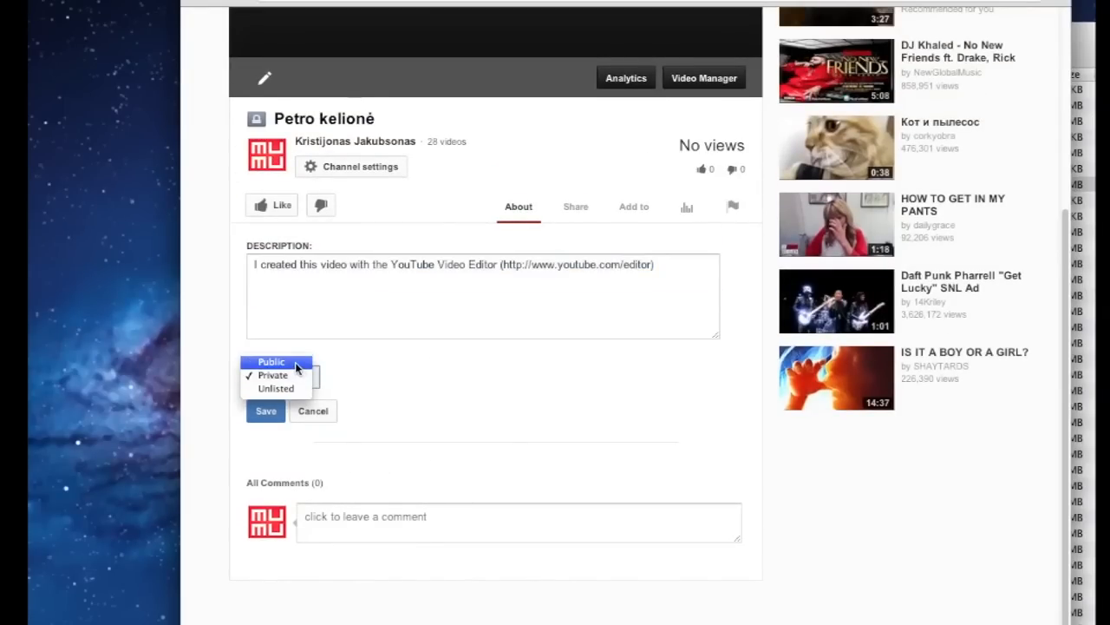
left_click(293, 362)
Delete the default description text and save the public settings
scroll(485, 415, "up", 3)
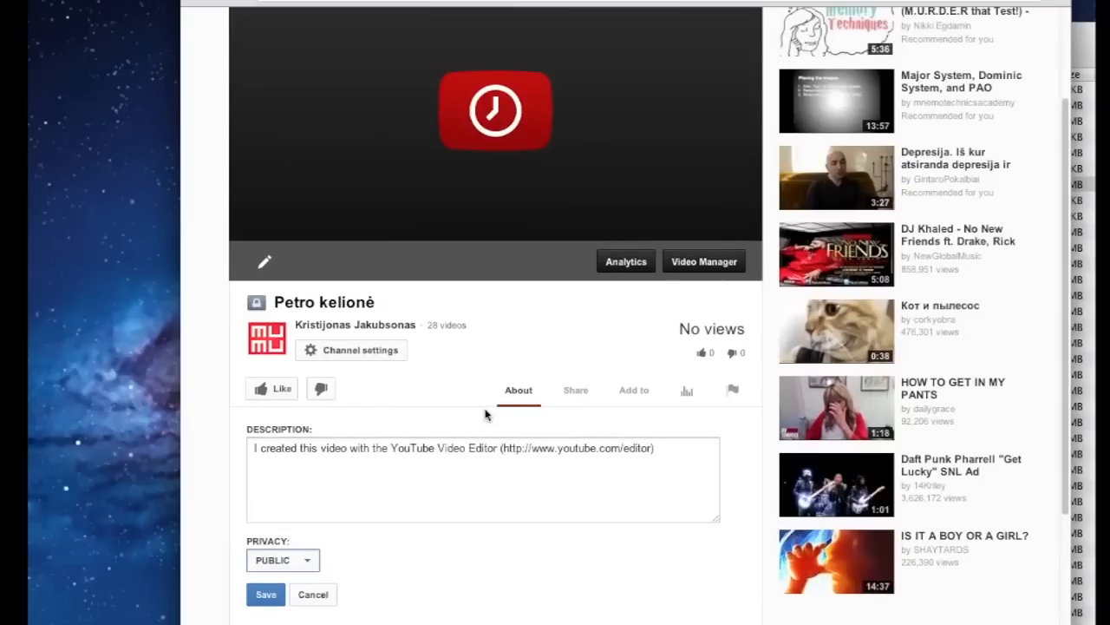
left_click(365, 464)
key("super+a")
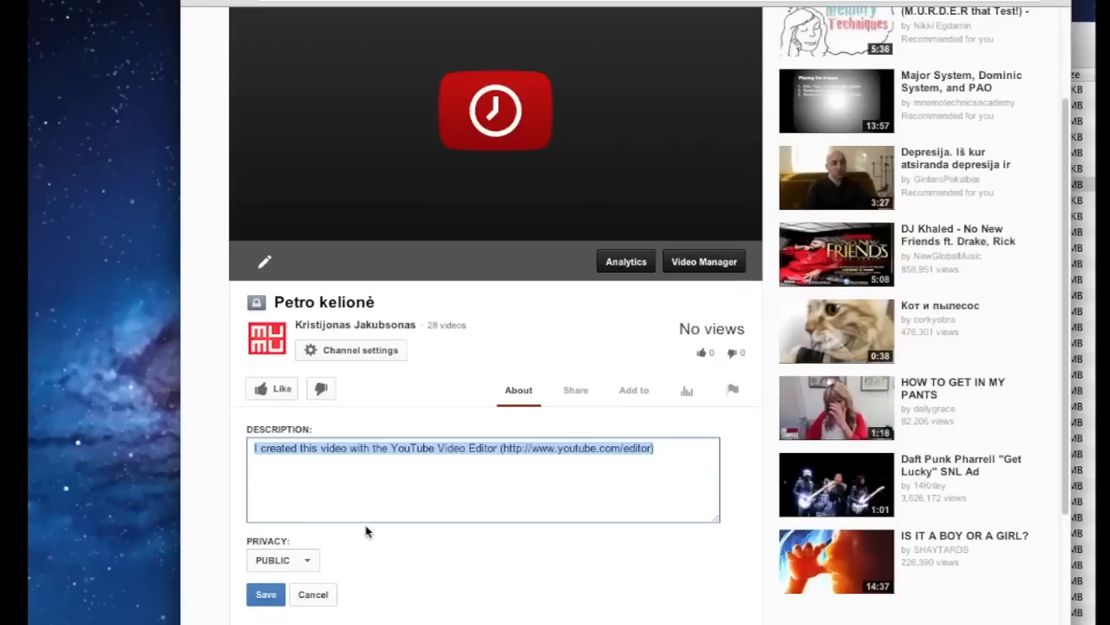
key("BackSpace")
scroll(515, 541, "up", 2)
scroll(516, 540, "down", 4)
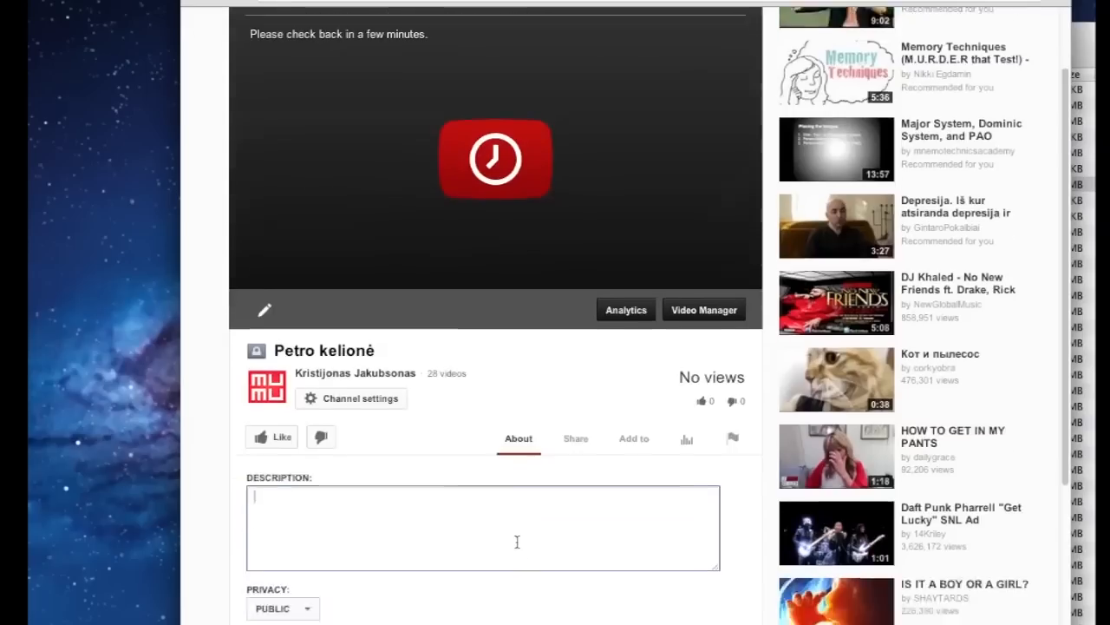
left_click(266, 522)
scroll(593, 500, "up", 5)
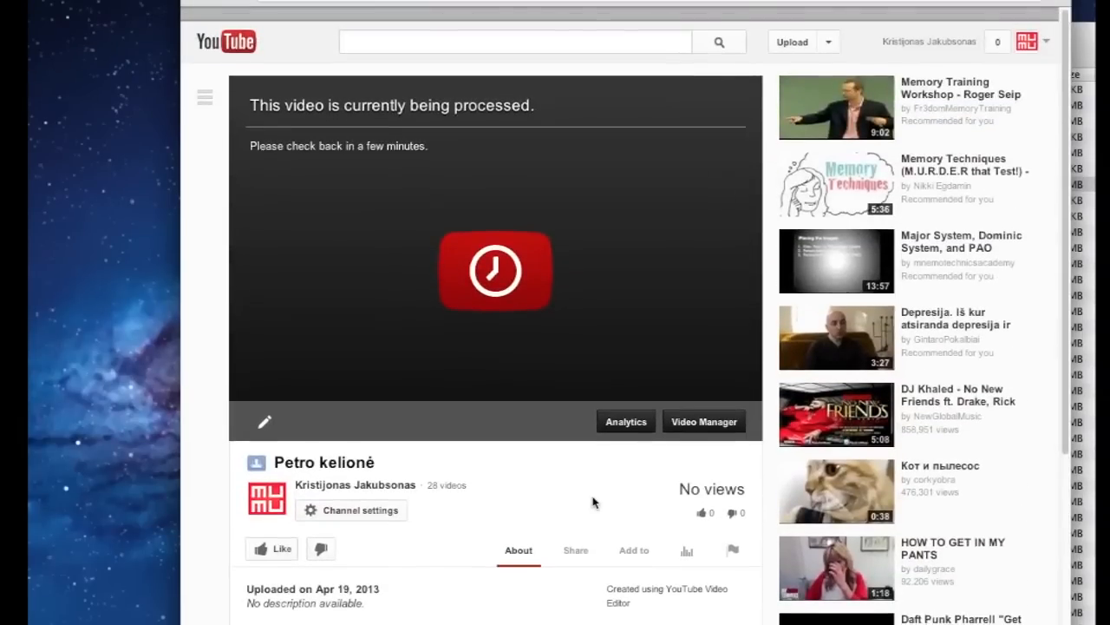
left_click(829, 31)
left_click(787, 76)
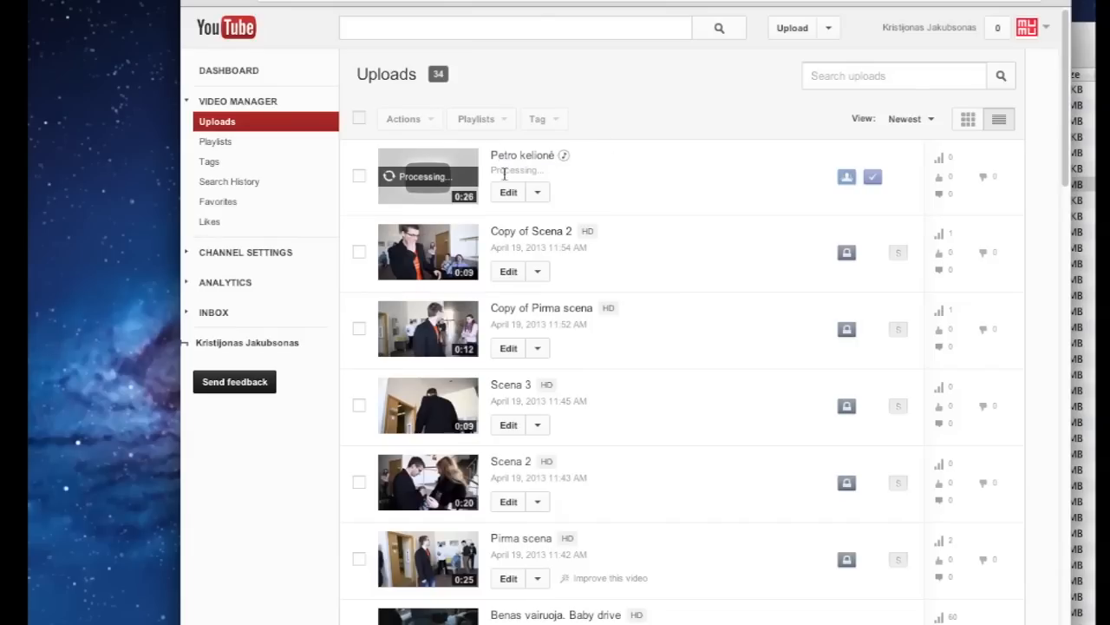
left_click(522, 154)
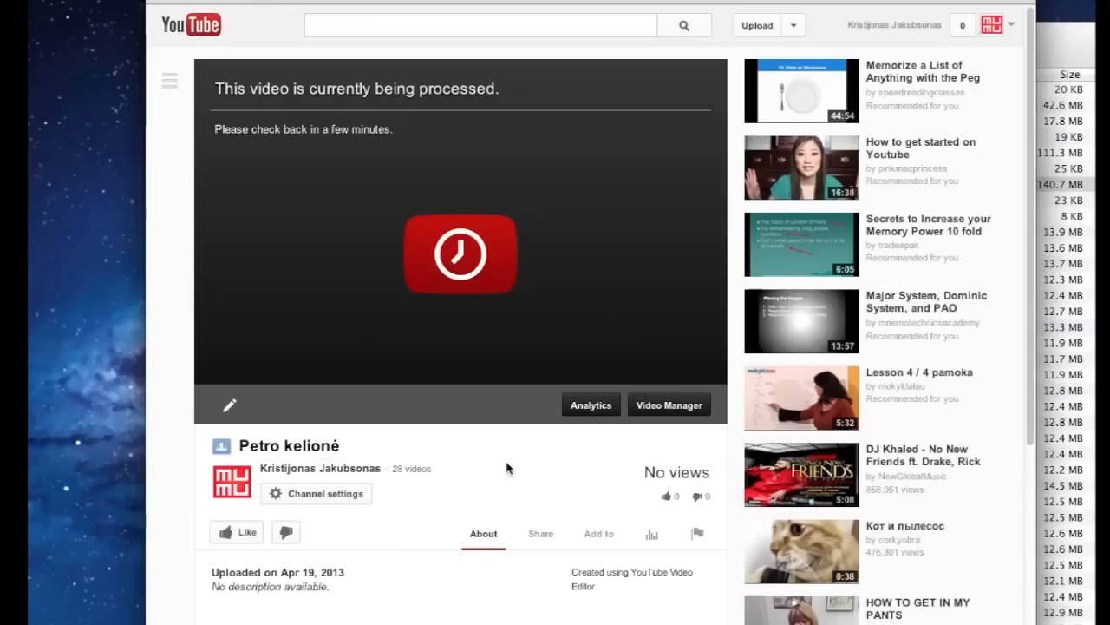
key("super+m")
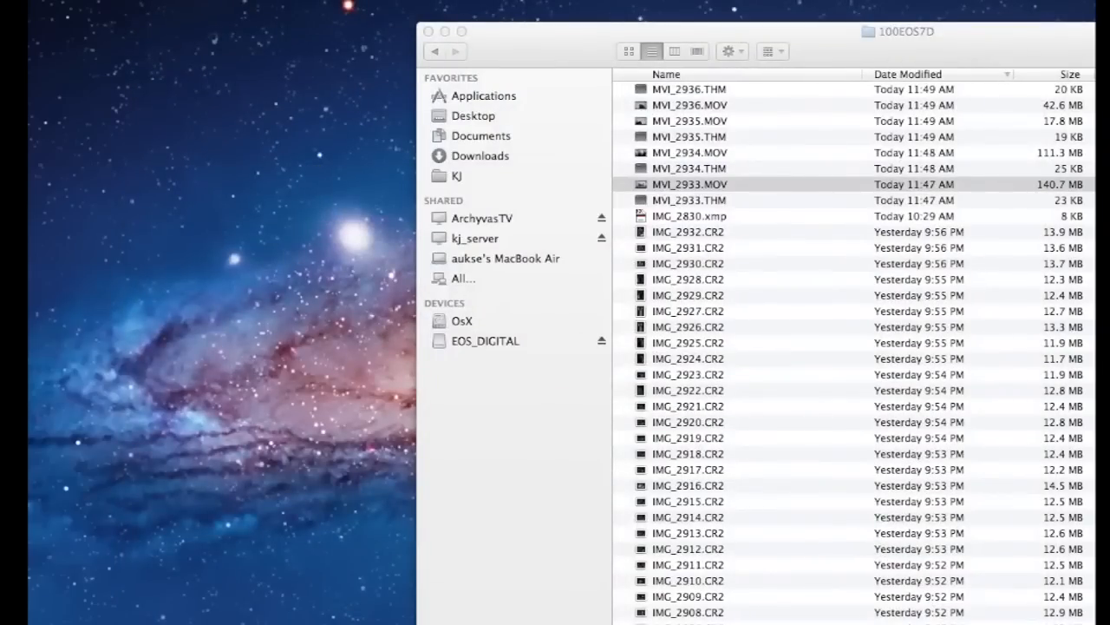
left_click(946, 623)
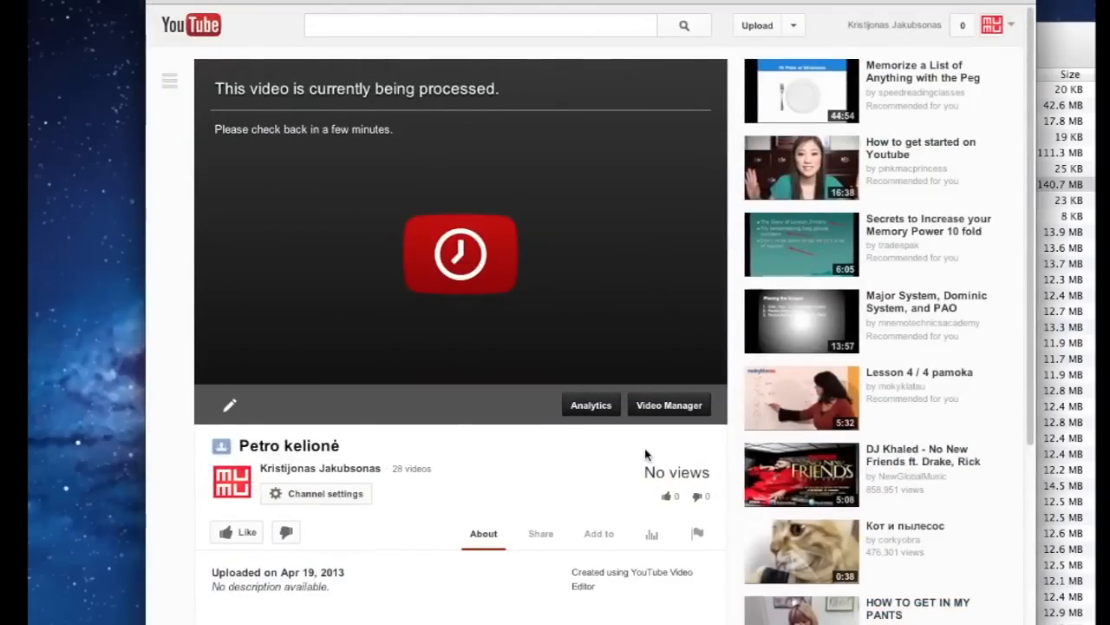
In a new browser window, go to the mediamen.lt/wp-login page
key("super+n")
type("media")
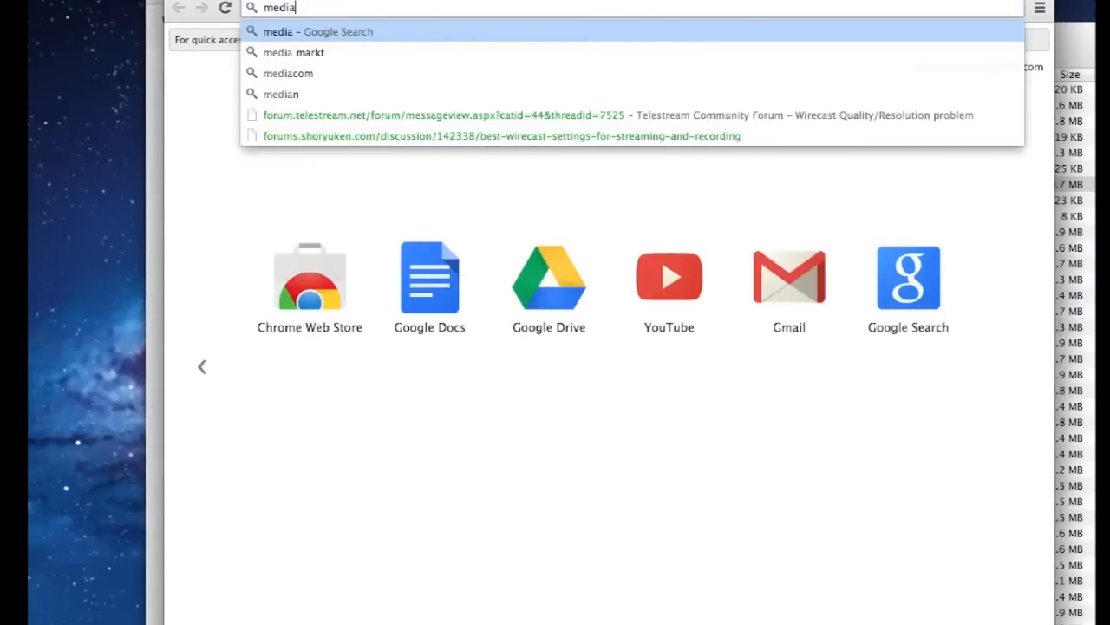
type("men.lt")
key("Return")
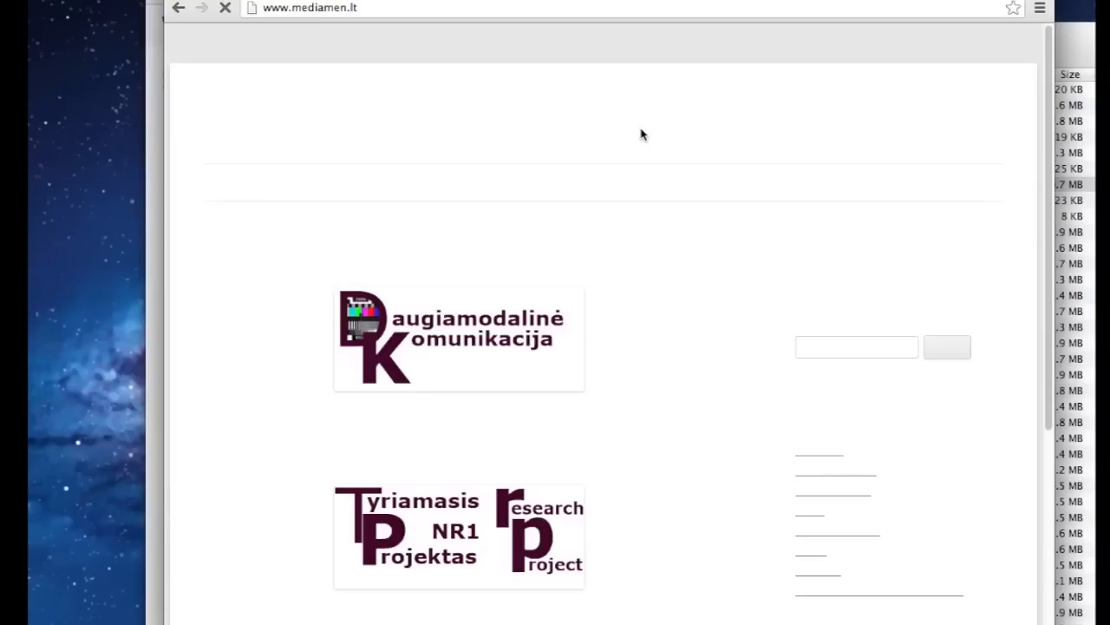
left_click(473, 11)
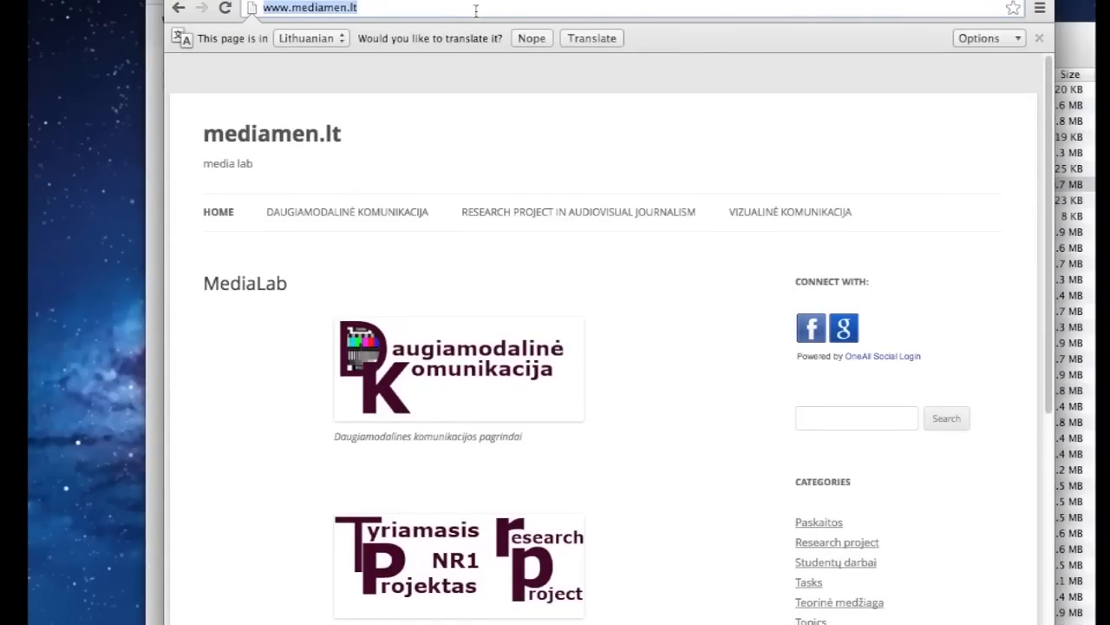
left_click(474, 10)
type("/wp-logi")
type("n")
key("Return")
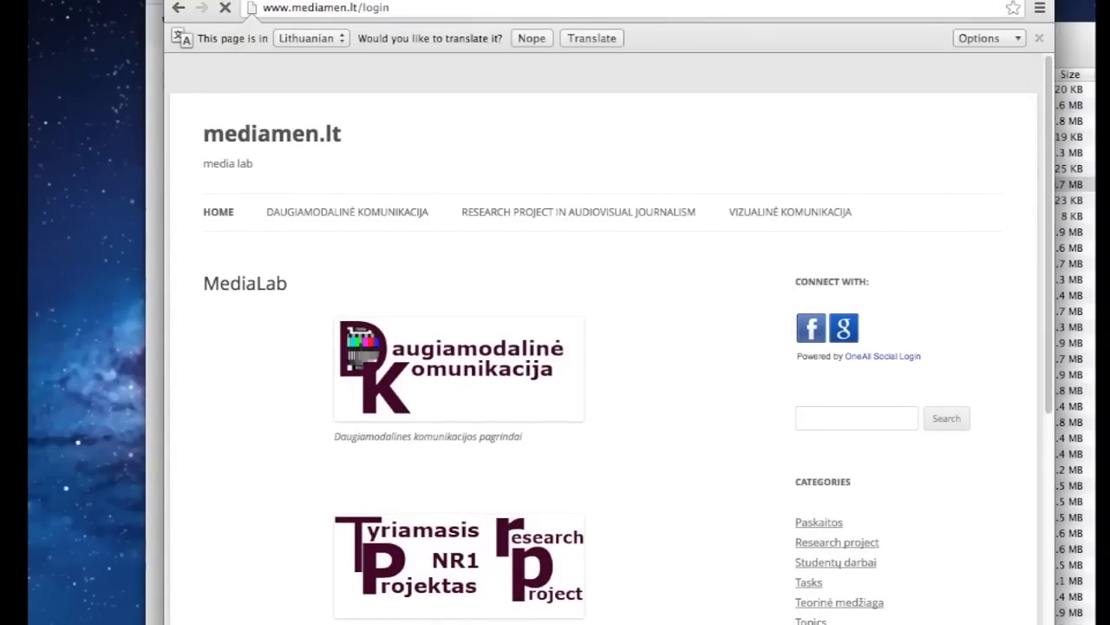
Sign in with the administrator username and password and start a new post
type("admin")
key("Tab")
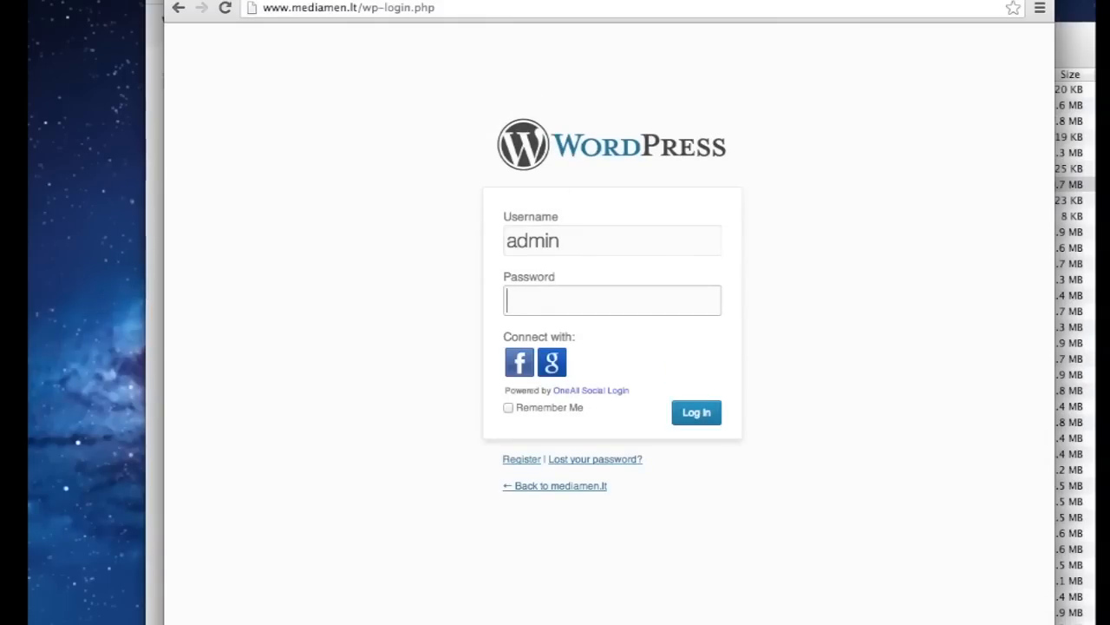
type("•••••••")
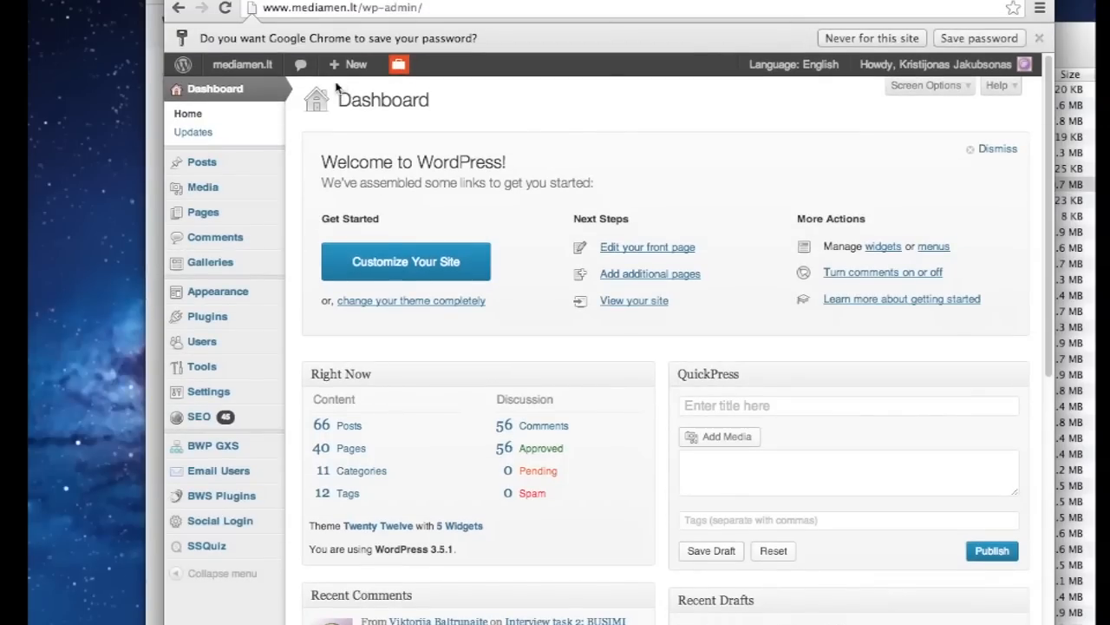
mouse_move(348, 80)
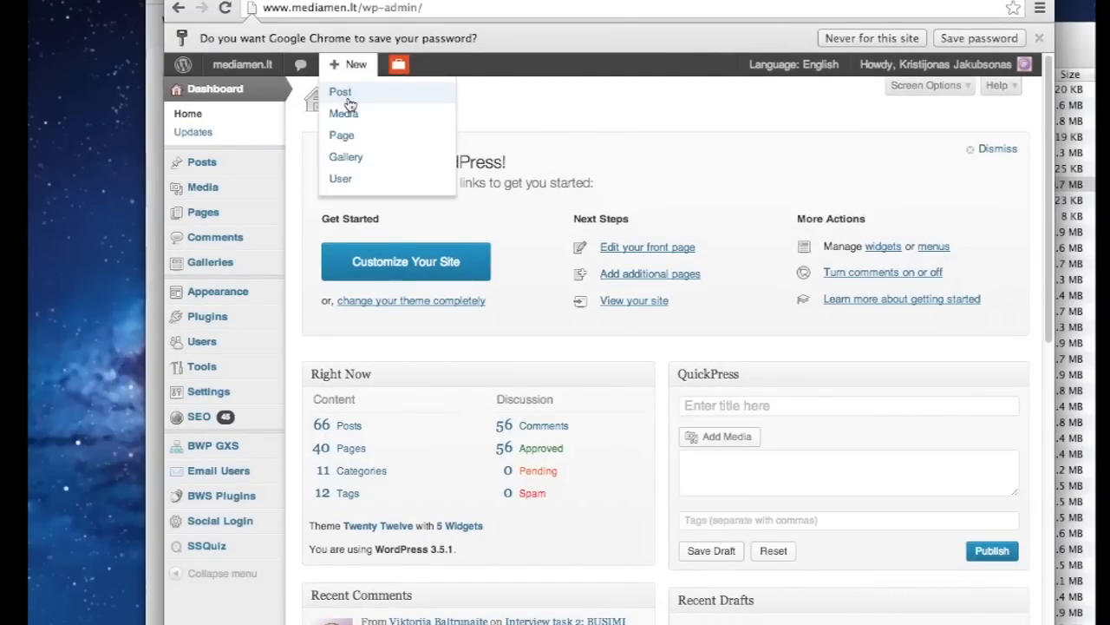
left_click(346, 94)
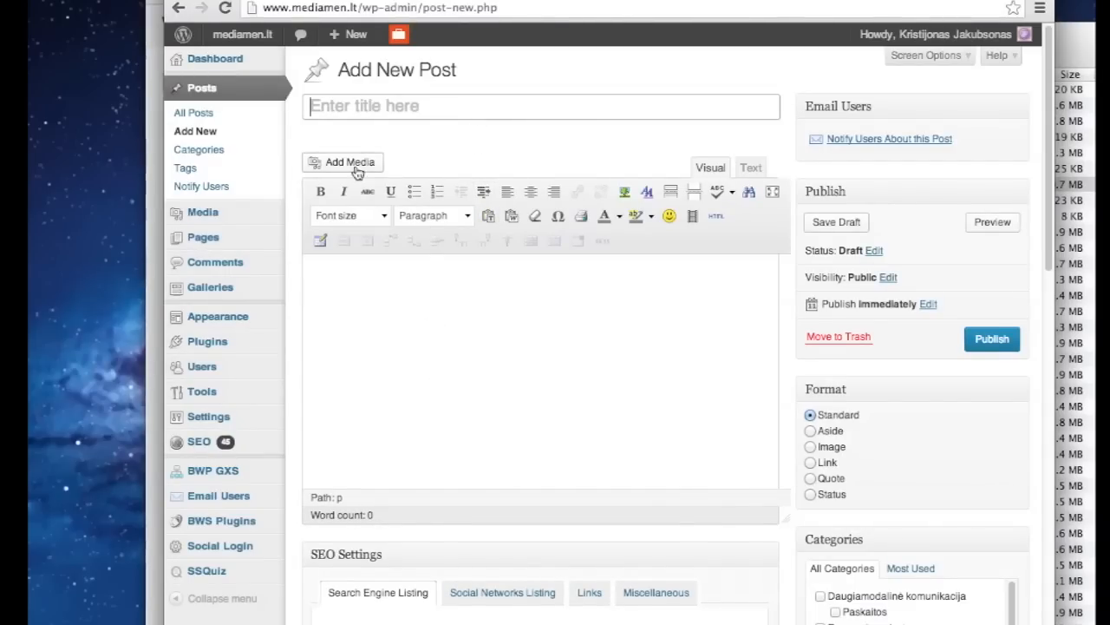
Give the new WordPress post the title 'Petro kelionė'
mouse_move(248, 220)
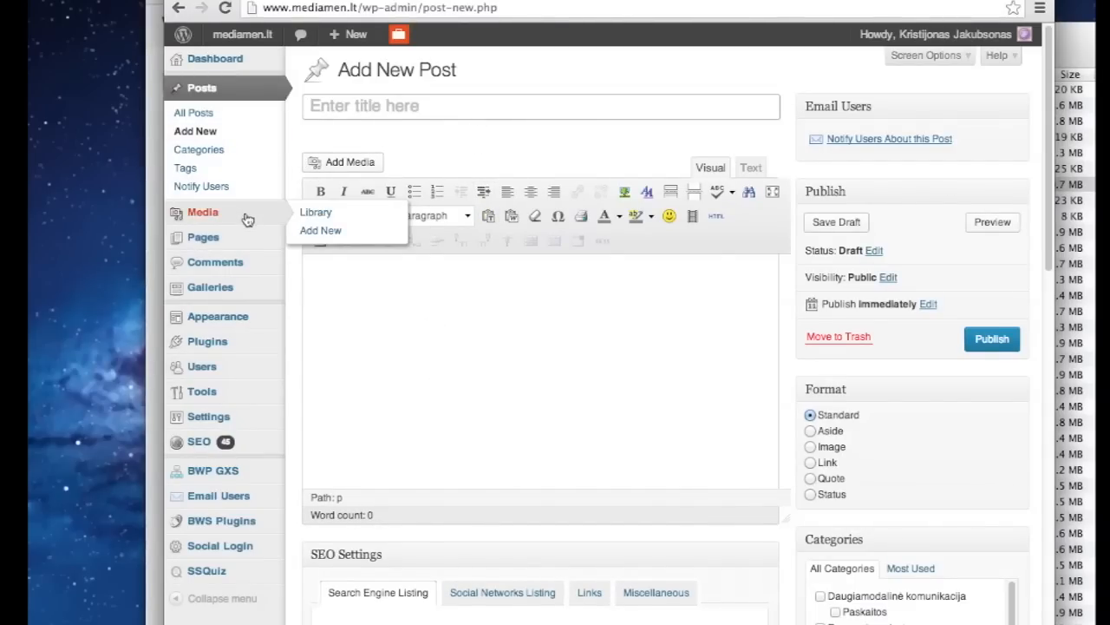
left_click(374, 105)
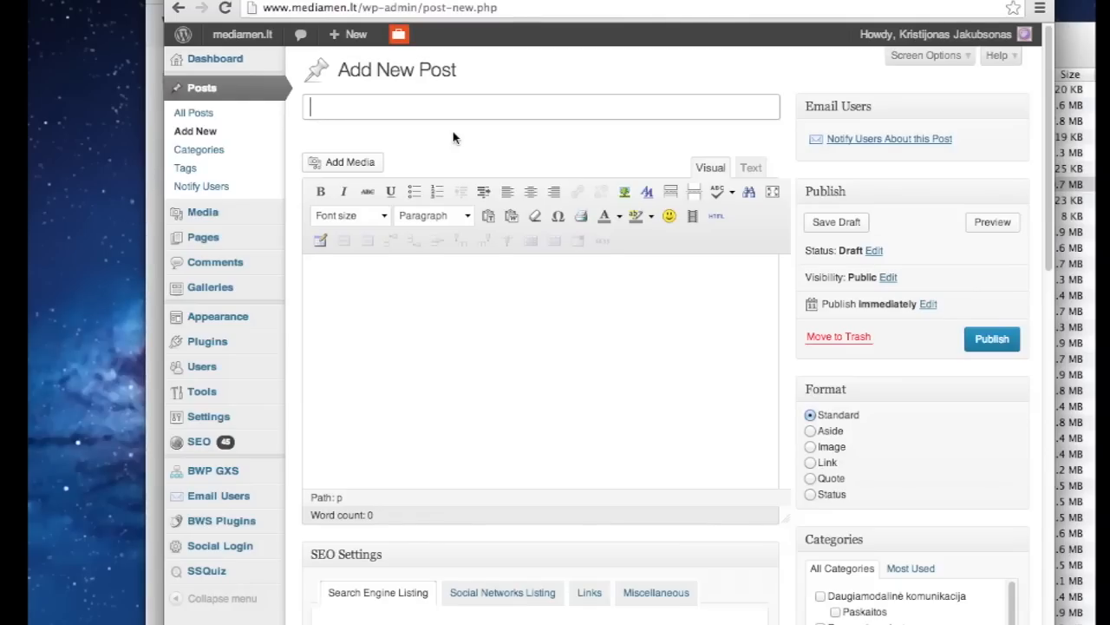
type("Petro kelionė")
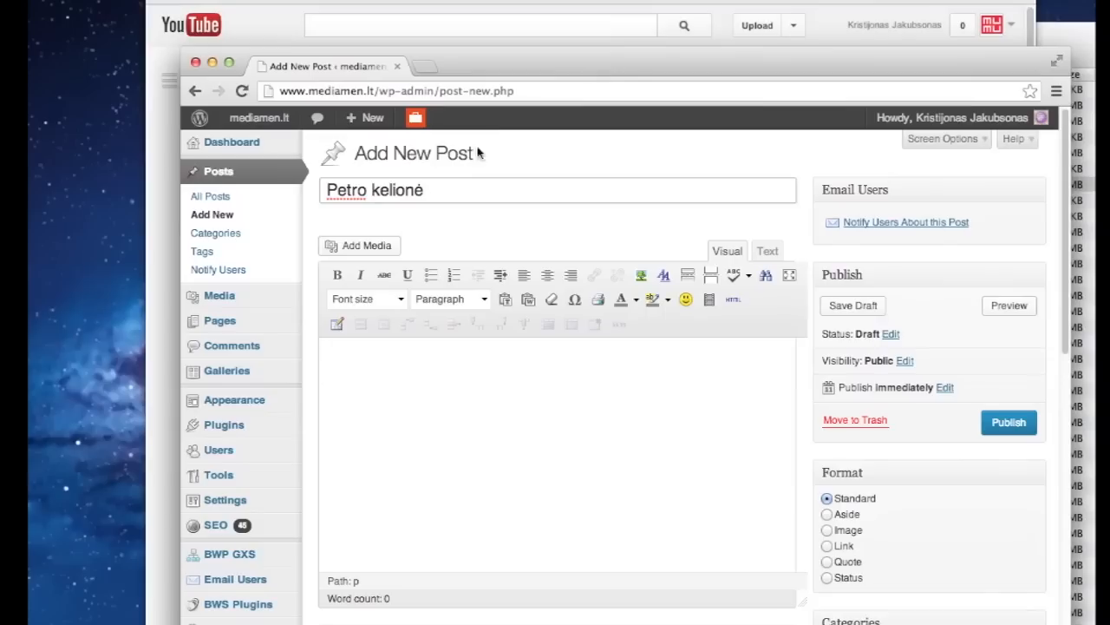
left_click(377, 248)
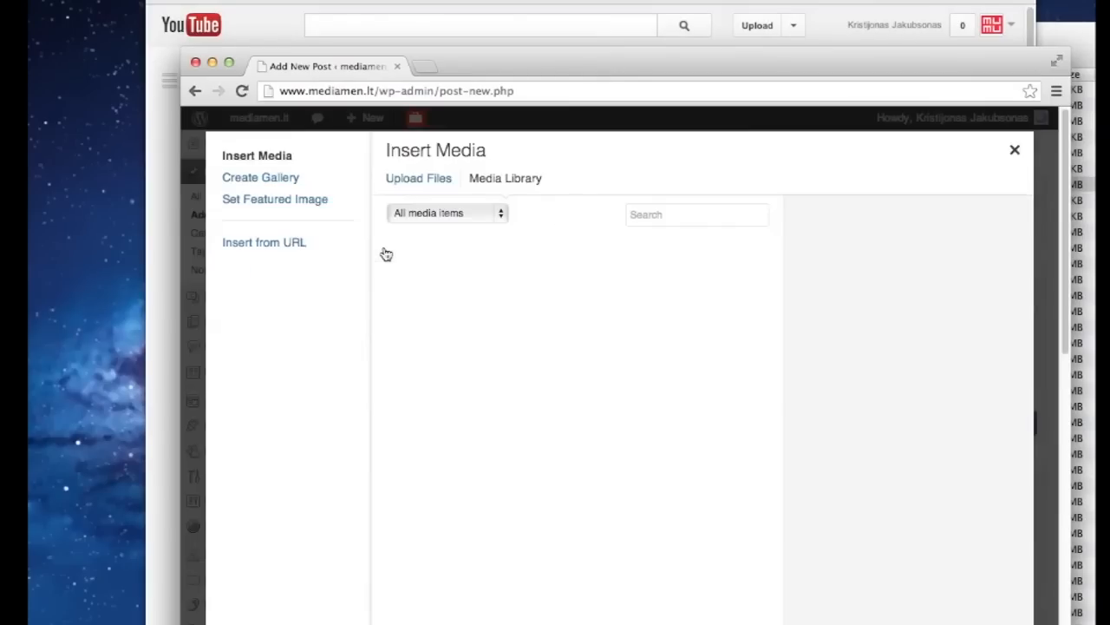
Insert scenarijaus_pvz.doc from the Media Library, then delete the inserted text
left_click(422, 186)
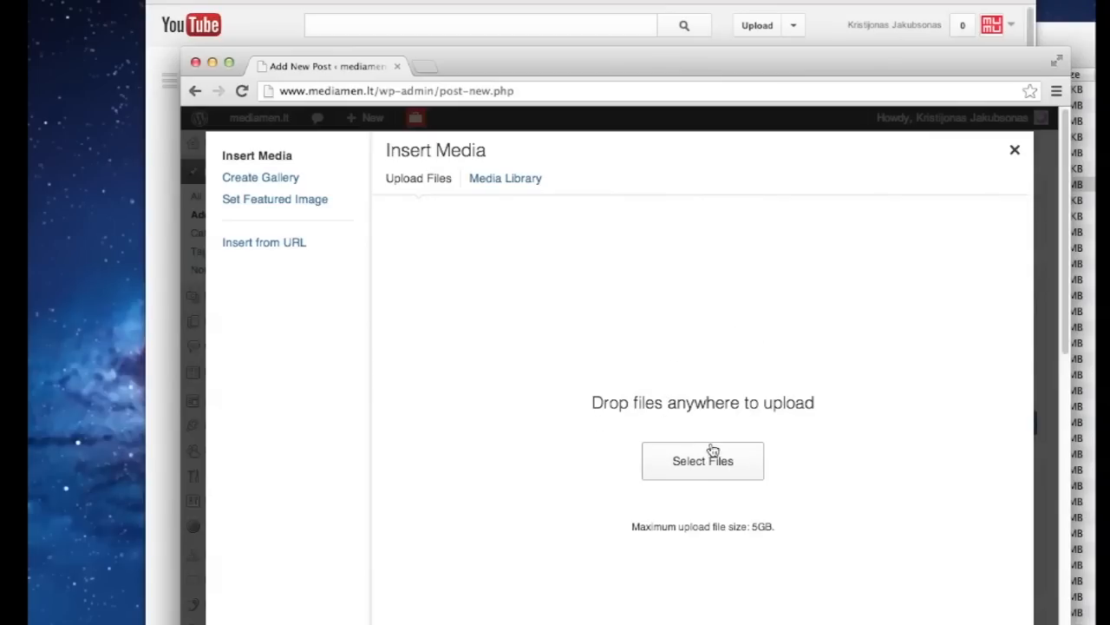
left_click(515, 182)
left_click(443, 338)
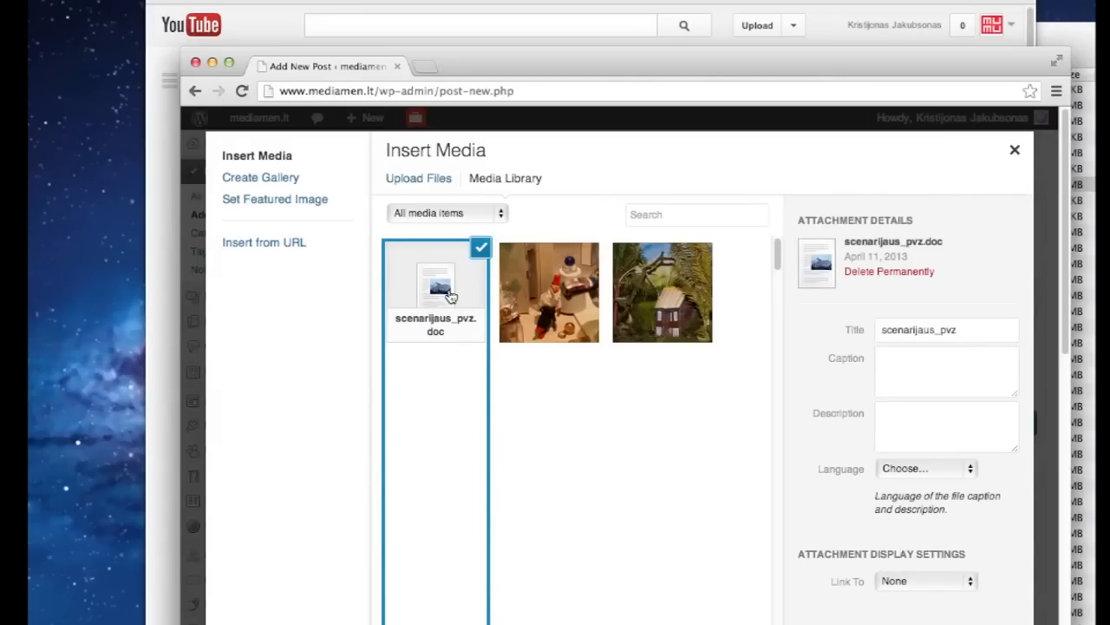
left_click_drag(535, 54, 531, 0)
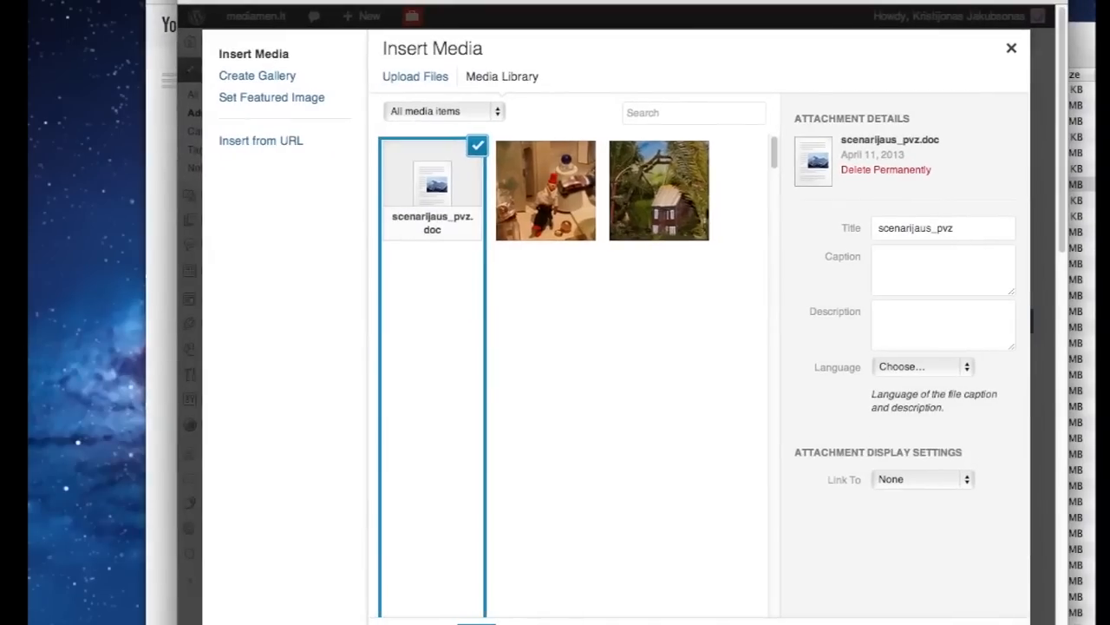
left_click(965, 624)
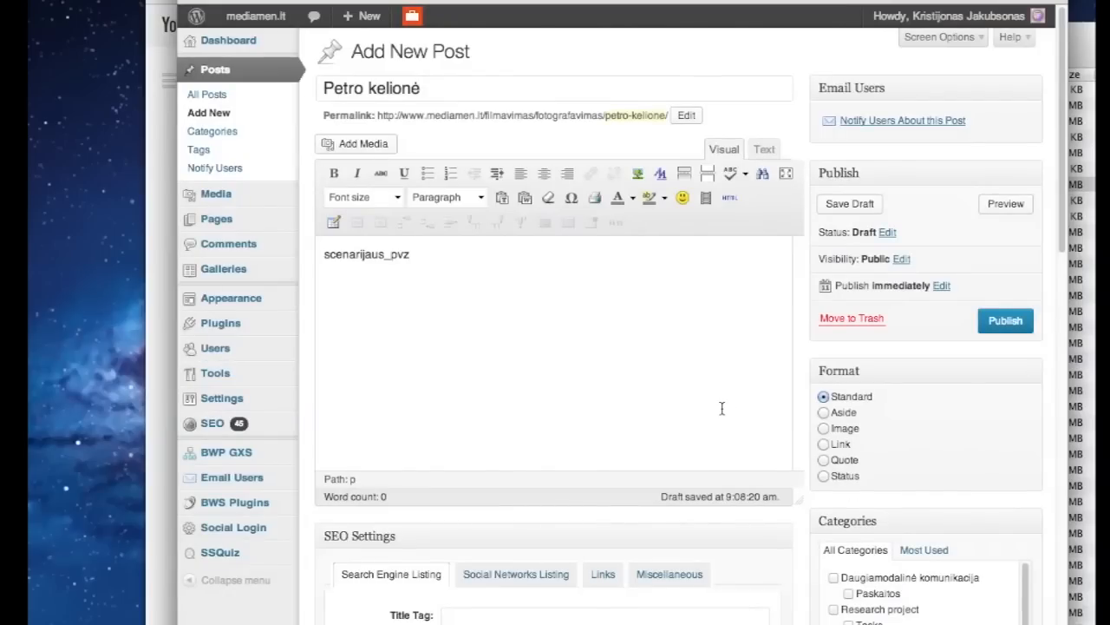
left_click_drag(418, 255, 314, 257)
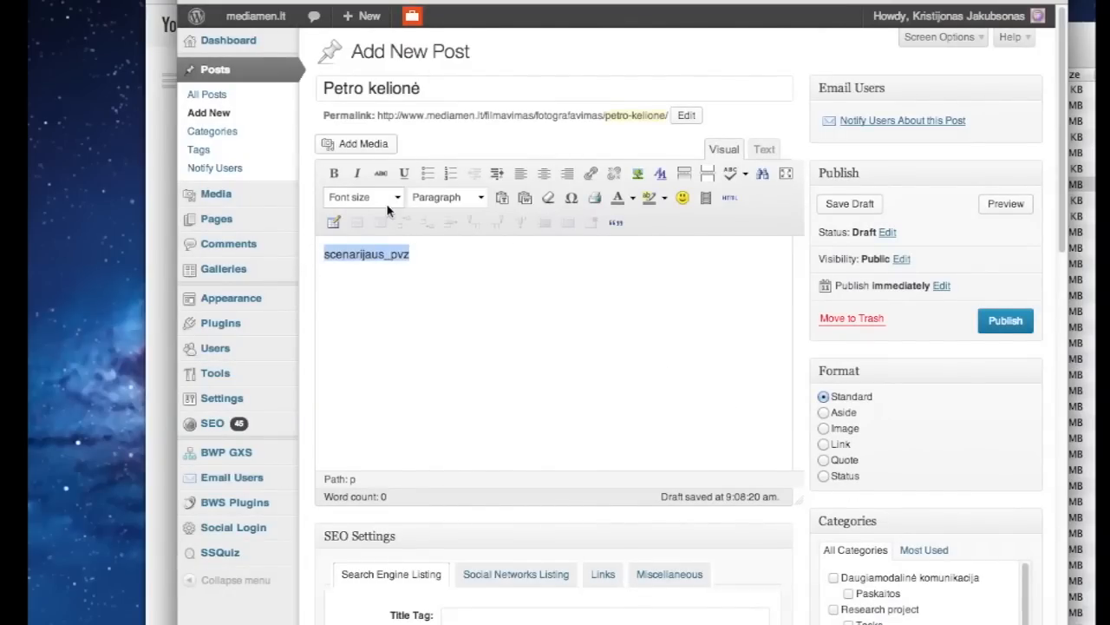
key("BackSpace")
Re-insert scenarijaus_pvz.doc linked to Media File, followed by an empty paragraph
left_click(355, 144)
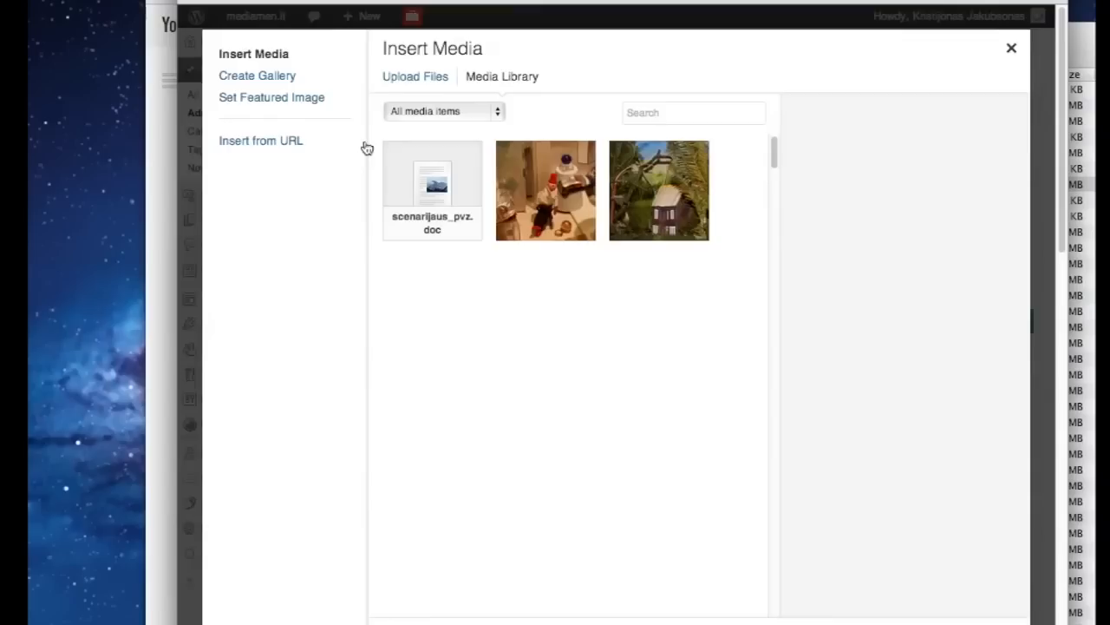
left_click(455, 185)
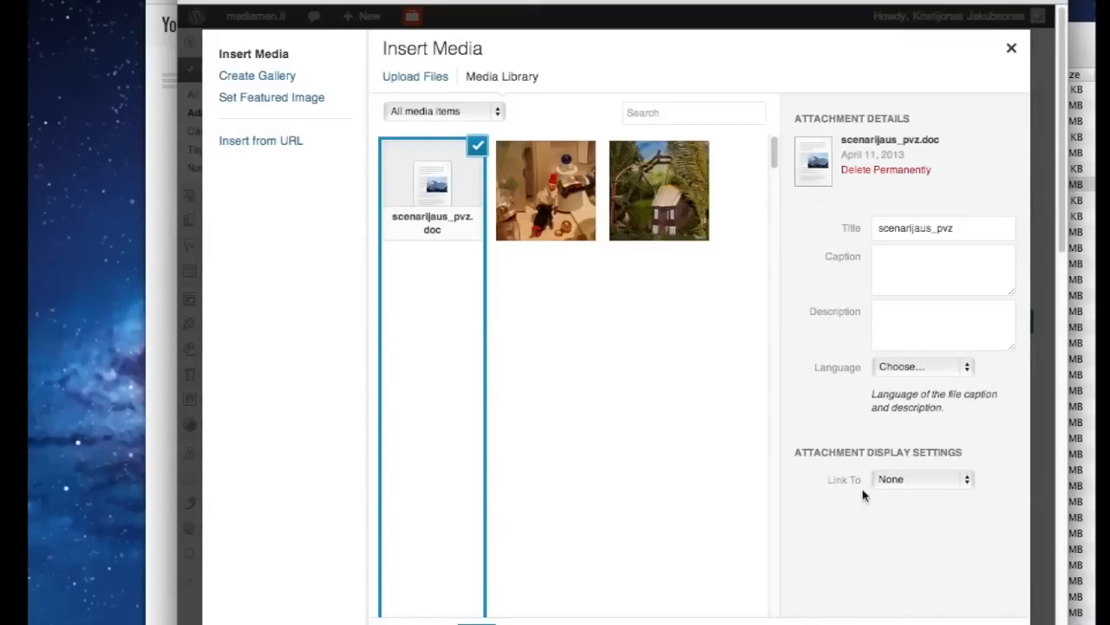
left_click(914, 482)
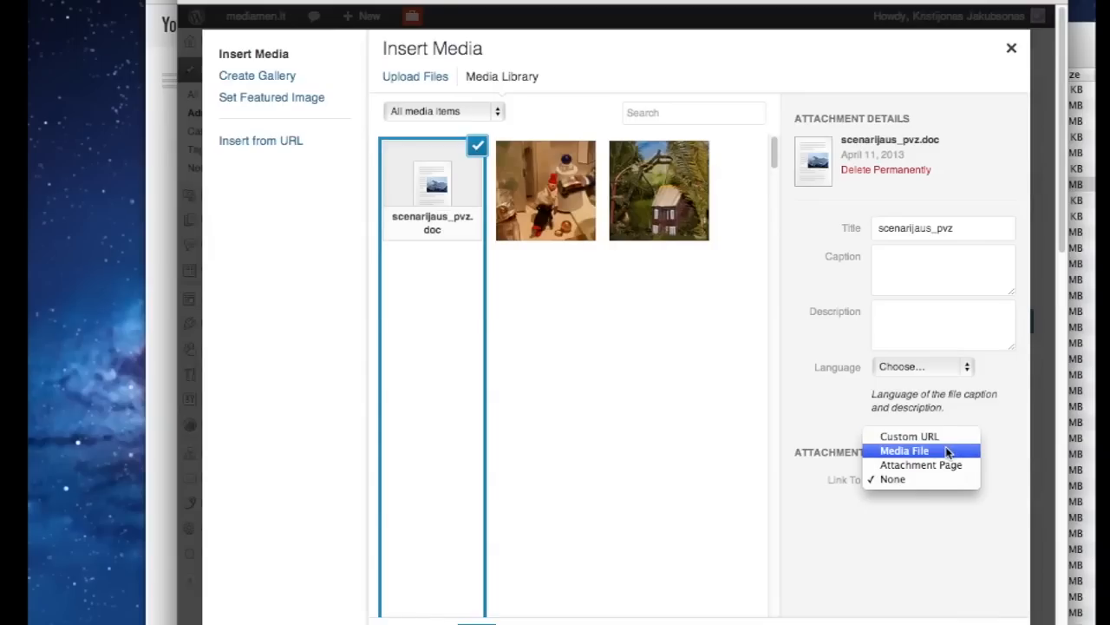
left_click(948, 451)
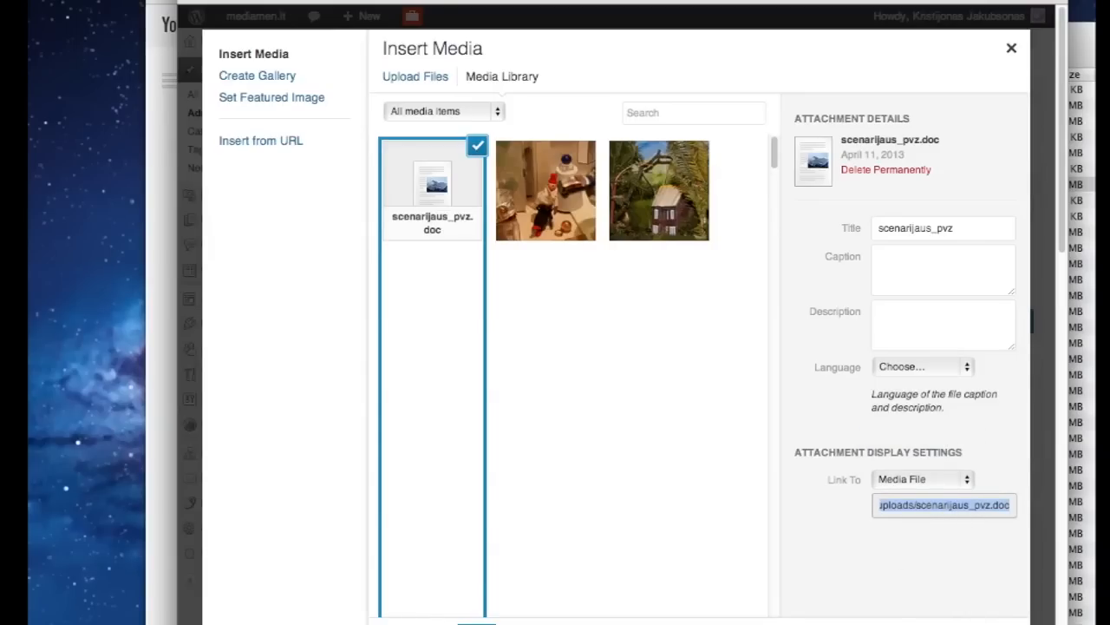
left_click(968, 623)
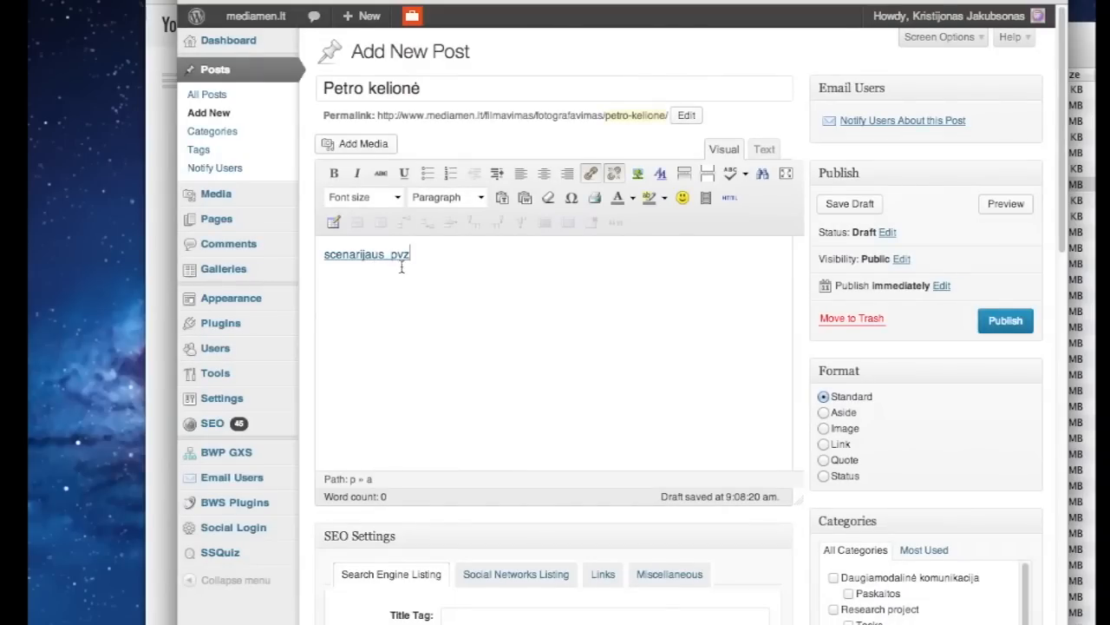
key("Return")
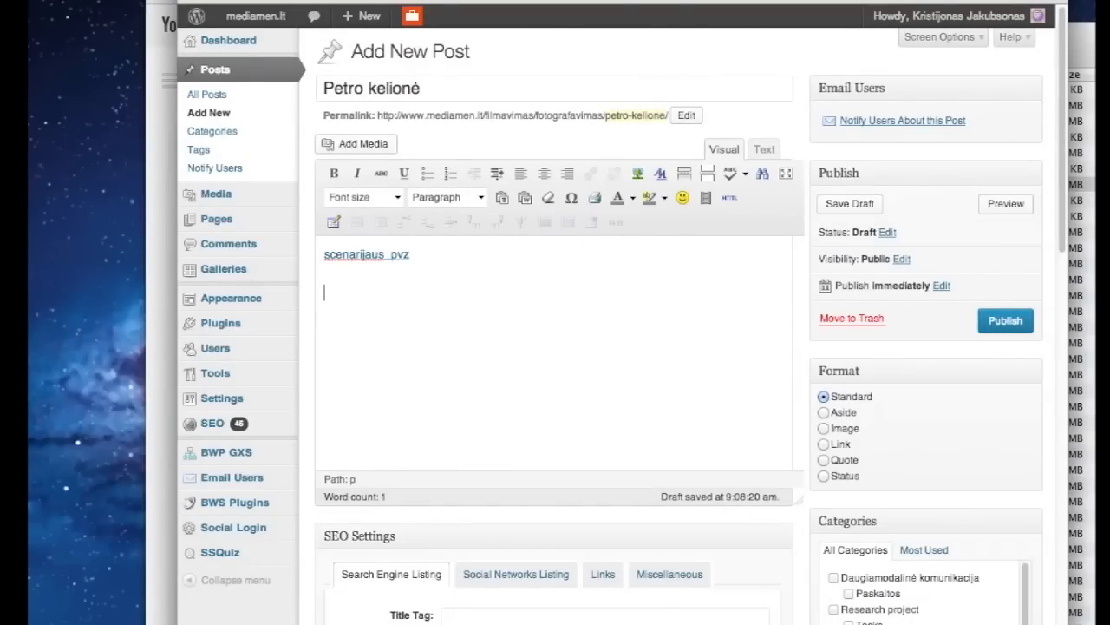
left_click_drag(629, 1, 632, 83)
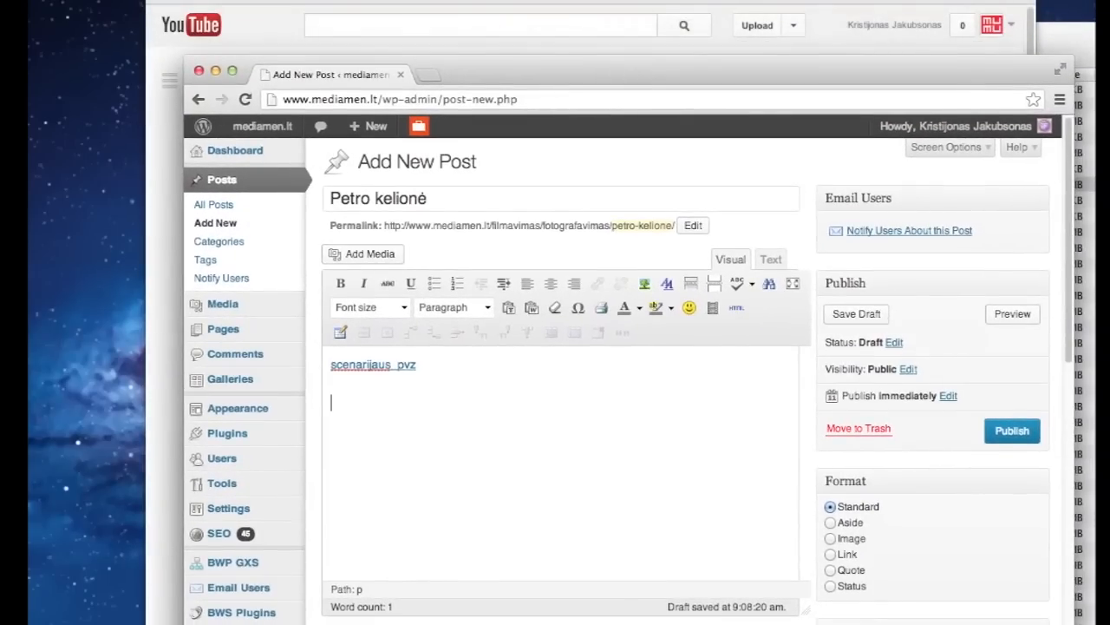
left_click(598, 43)
Copy the Petro kelionė embed code with Show suggested videos turned off
scroll(540, 485, "down", 5)
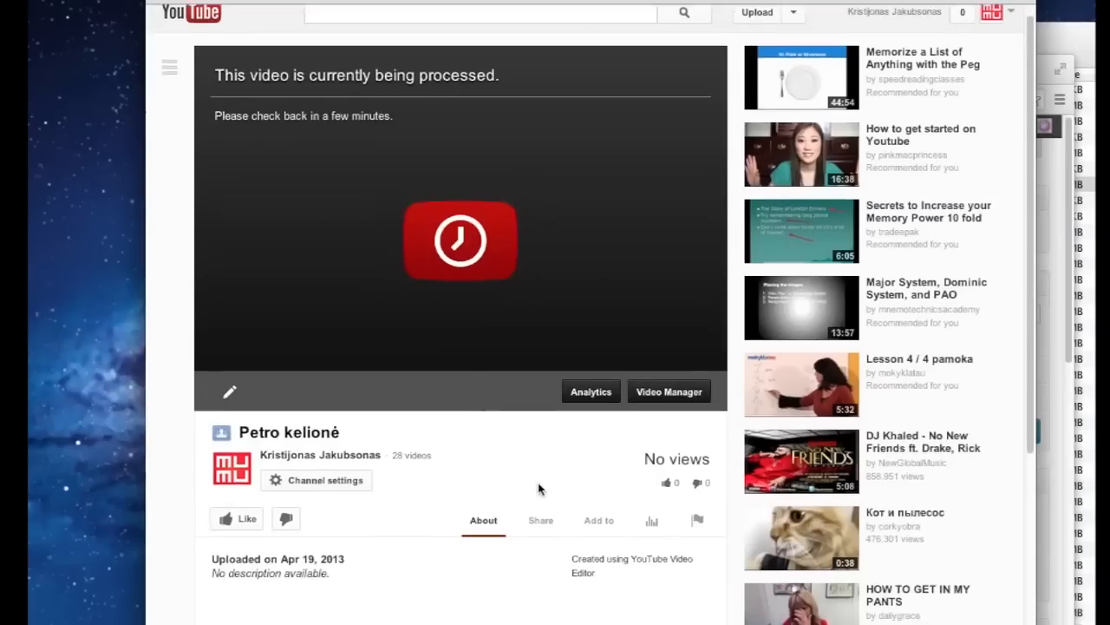
left_click(540, 320)
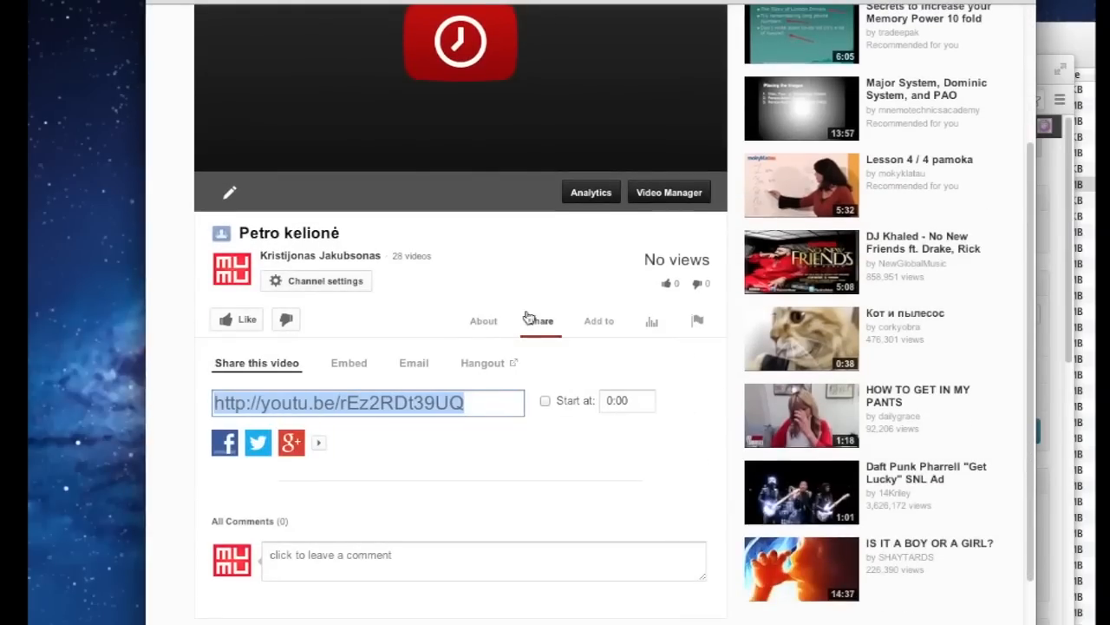
left_click(347, 365)
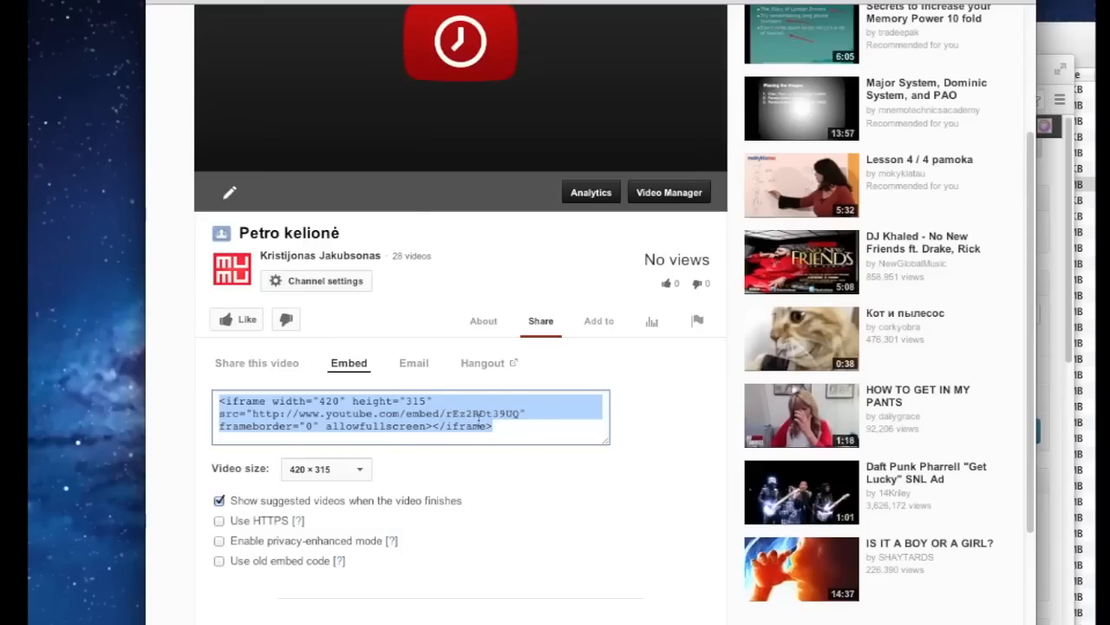
left_click(219, 501)
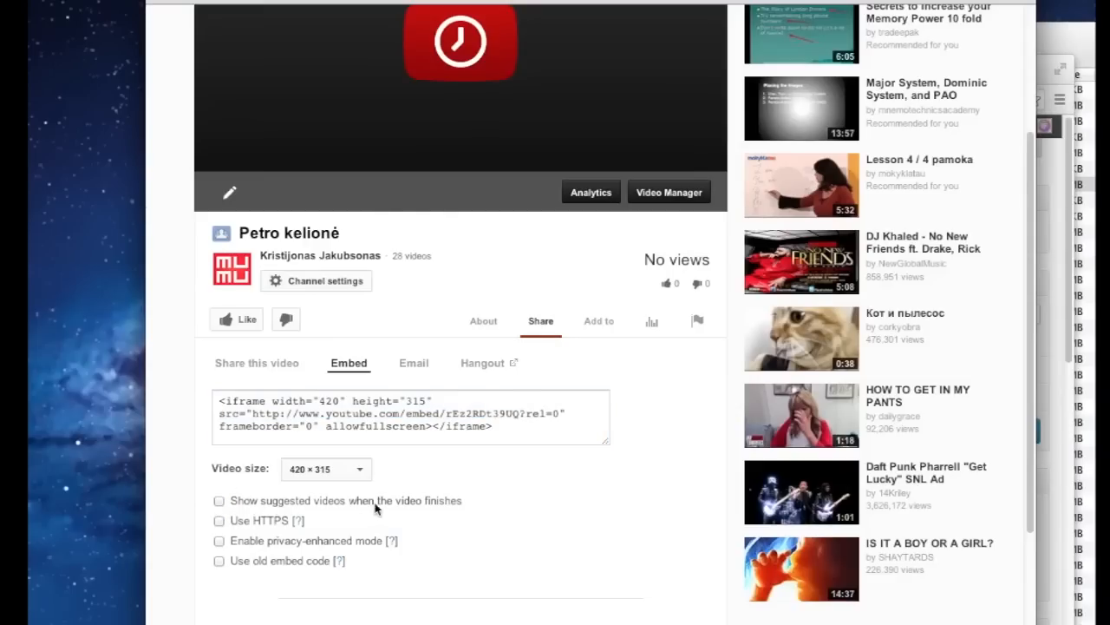
scroll(652, 486, "up", 5)
scroll(652, 454, "down", 5)
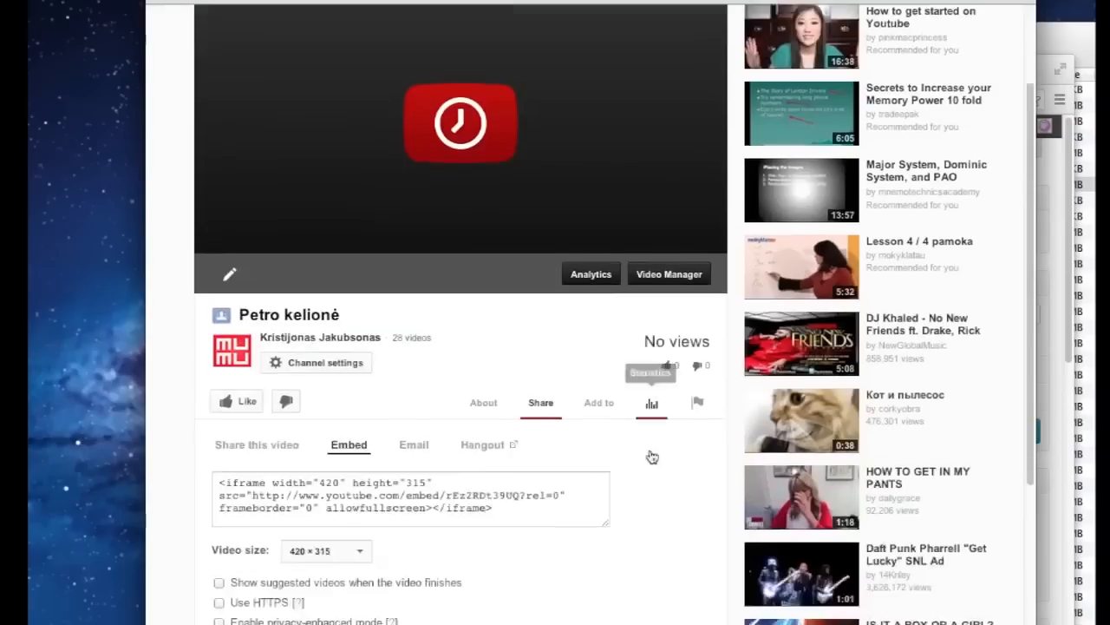
left_click(512, 444)
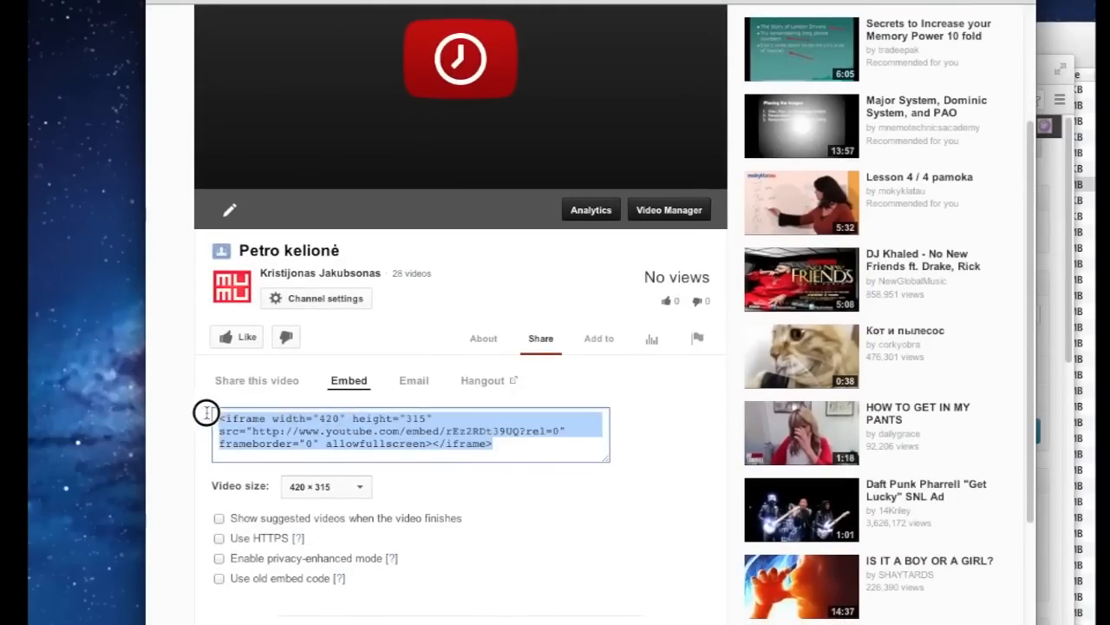
right_click(308, 433)
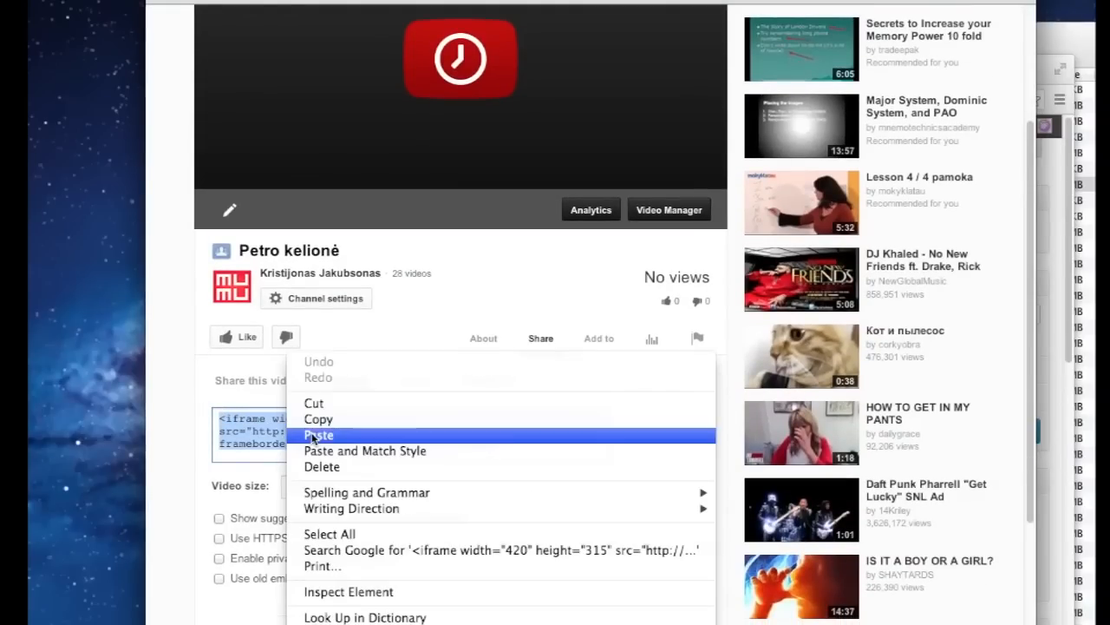
left_click(322, 417)
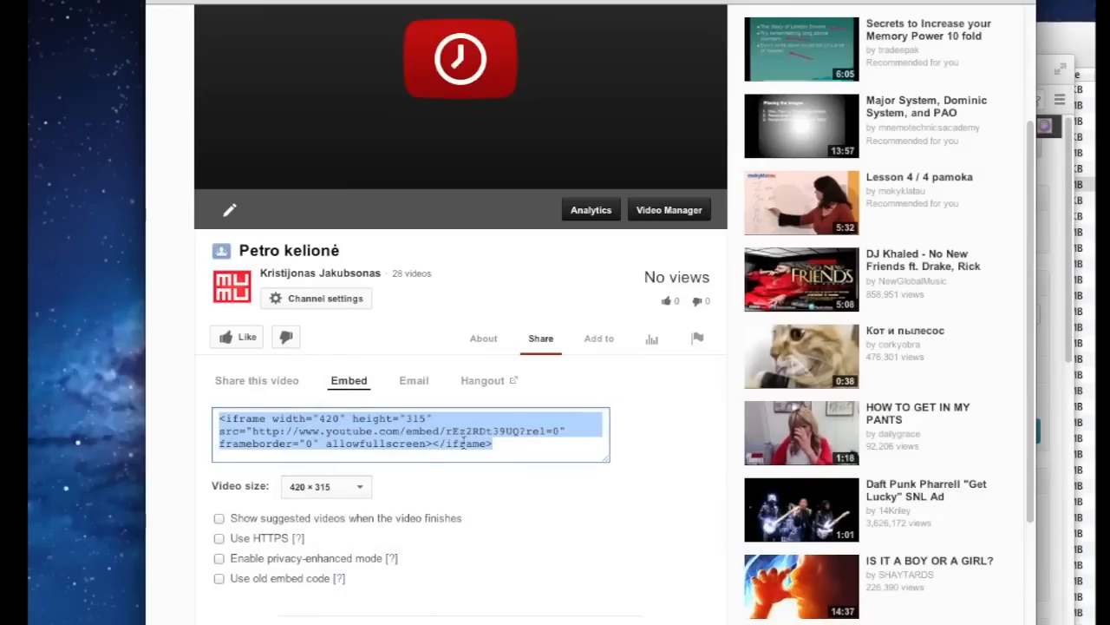
left_click(1057, 63)
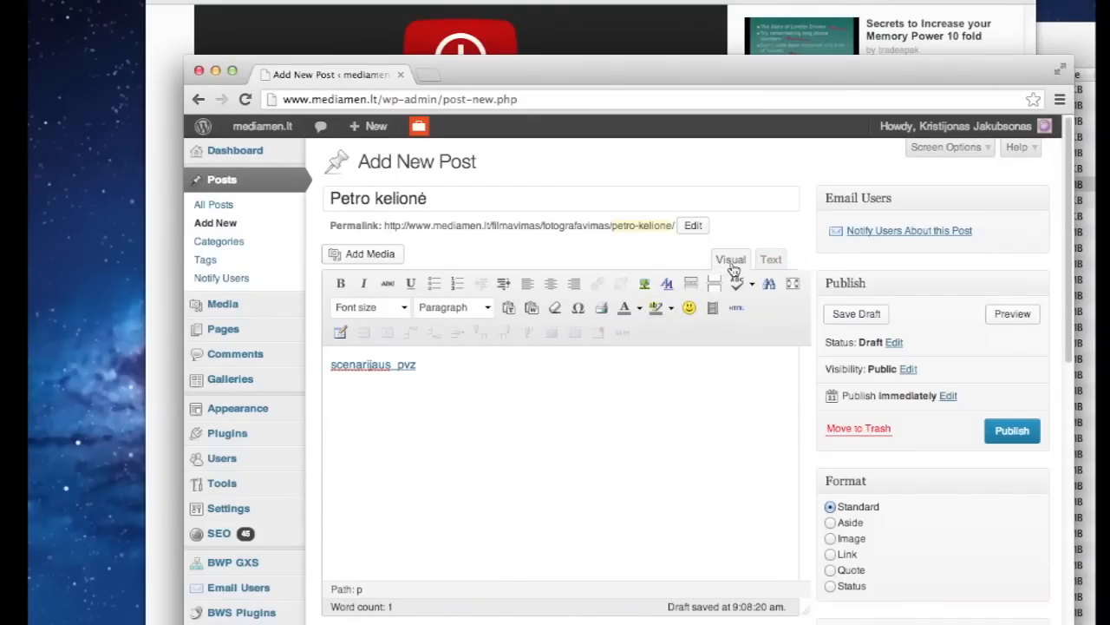
Paste the YouTube iframe embed into the post's HTML below the script link, publish, and view it
left_click(770, 260)
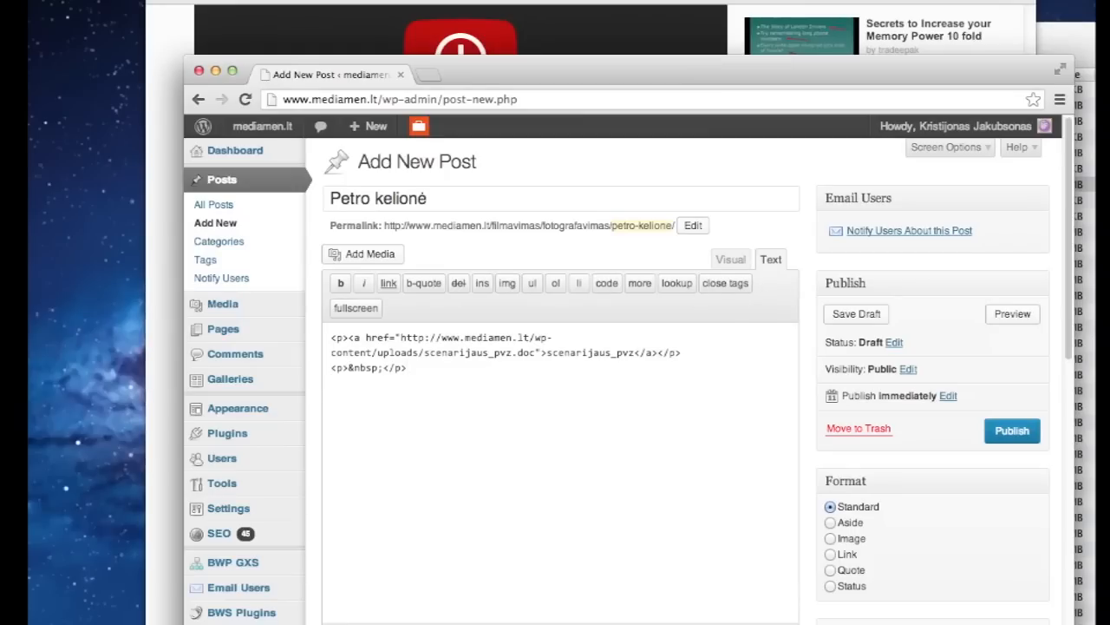
right_click(402, 471)
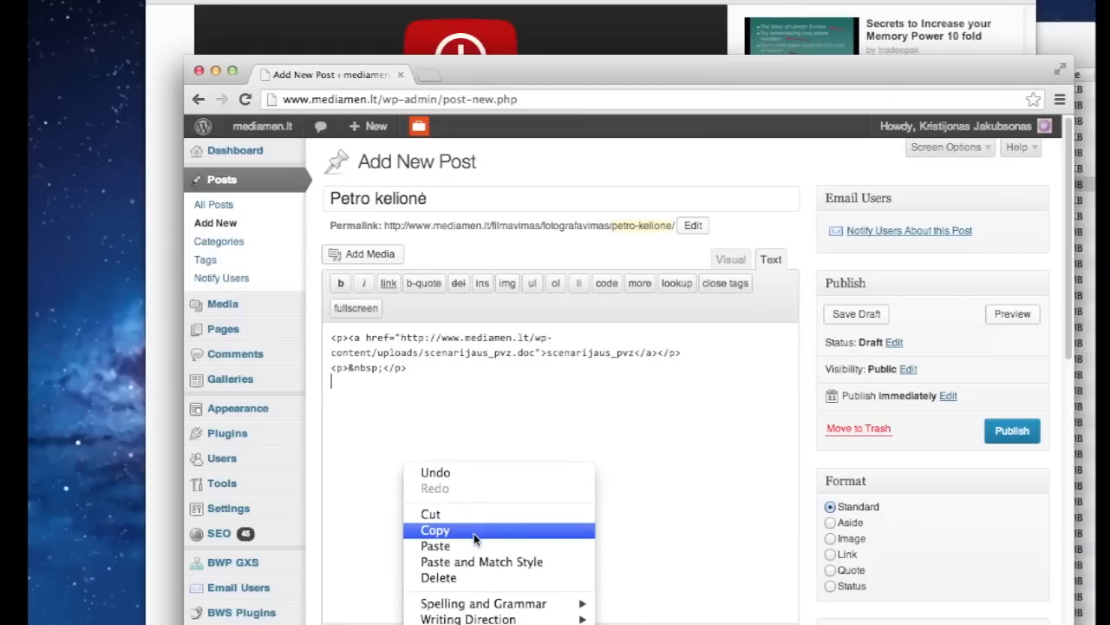
left_click(475, 542)
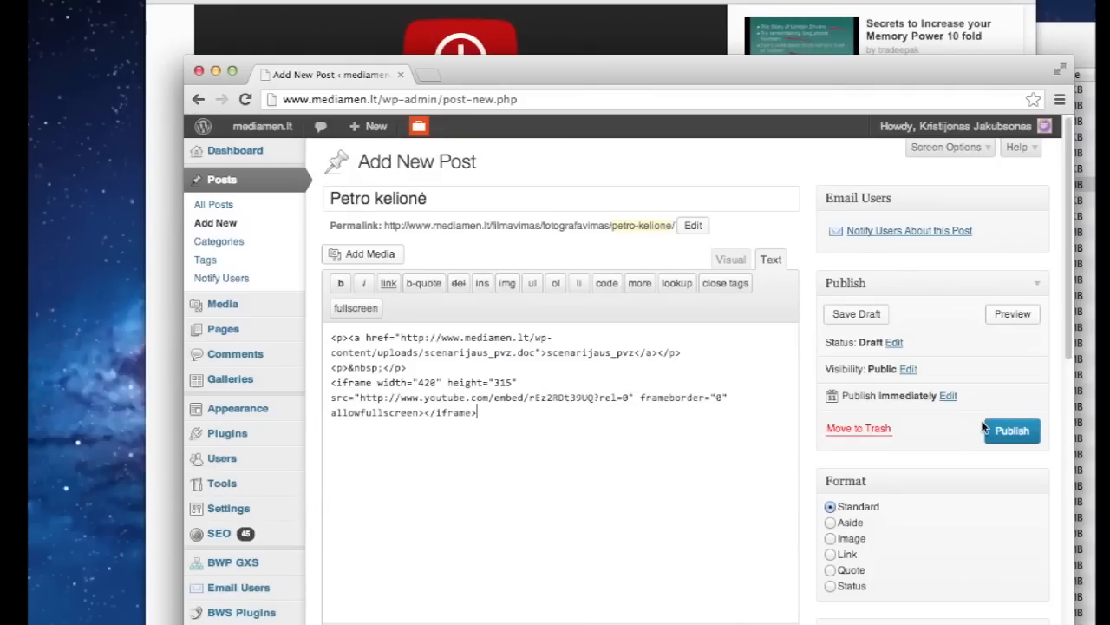
left_click(1020, 441)
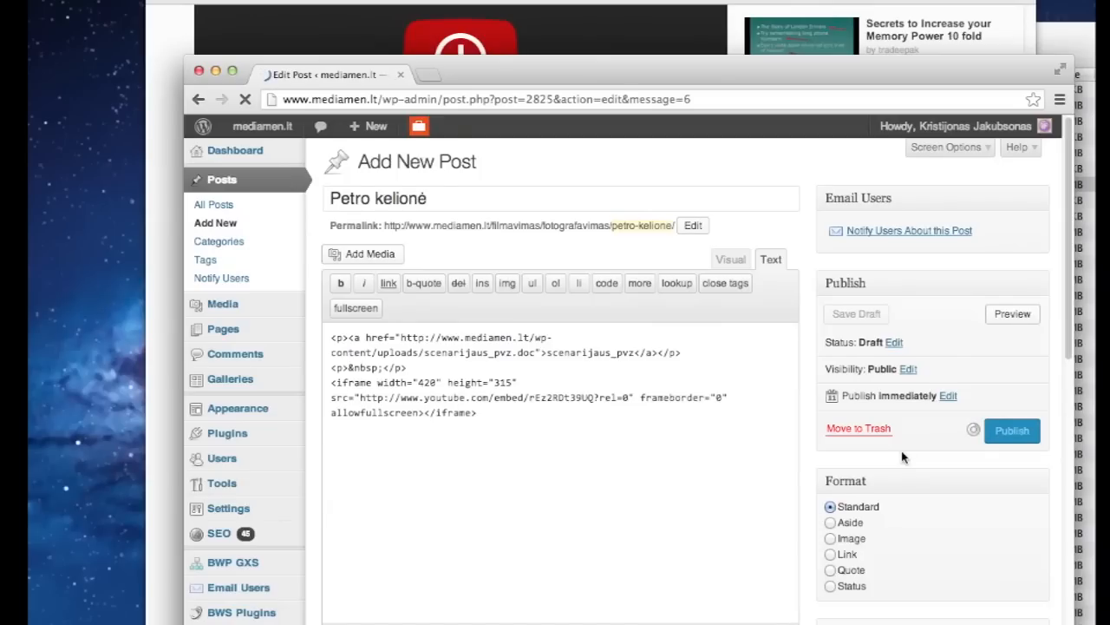
left_click(430, 201)
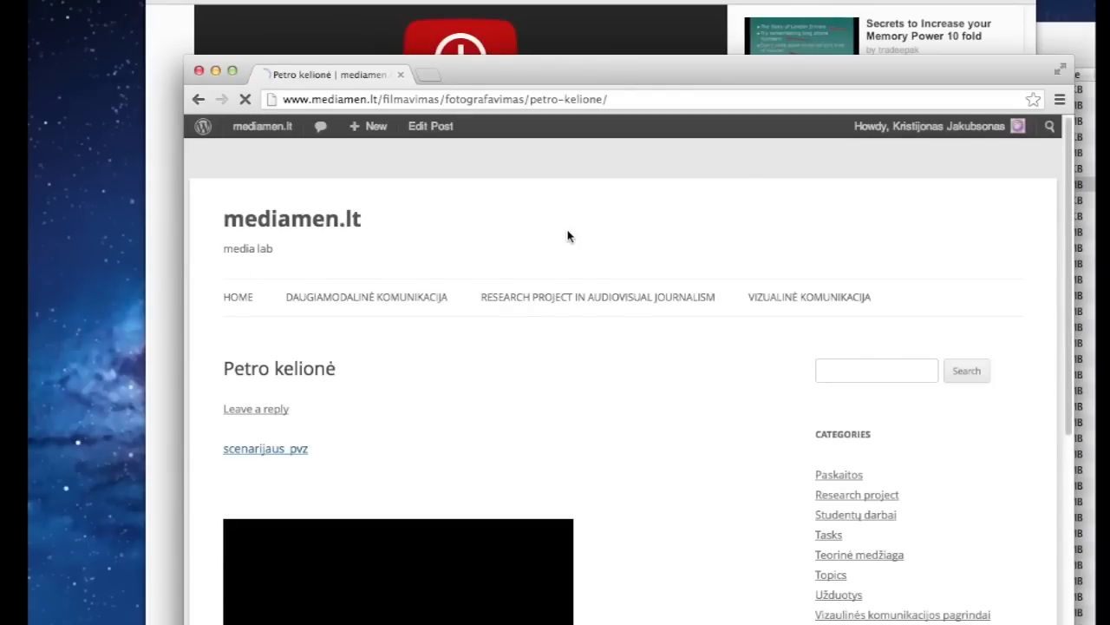
Scroll down to the embedded Petro kelionė player on the live post and try playing it
scroll(568, 237, "down", 3)
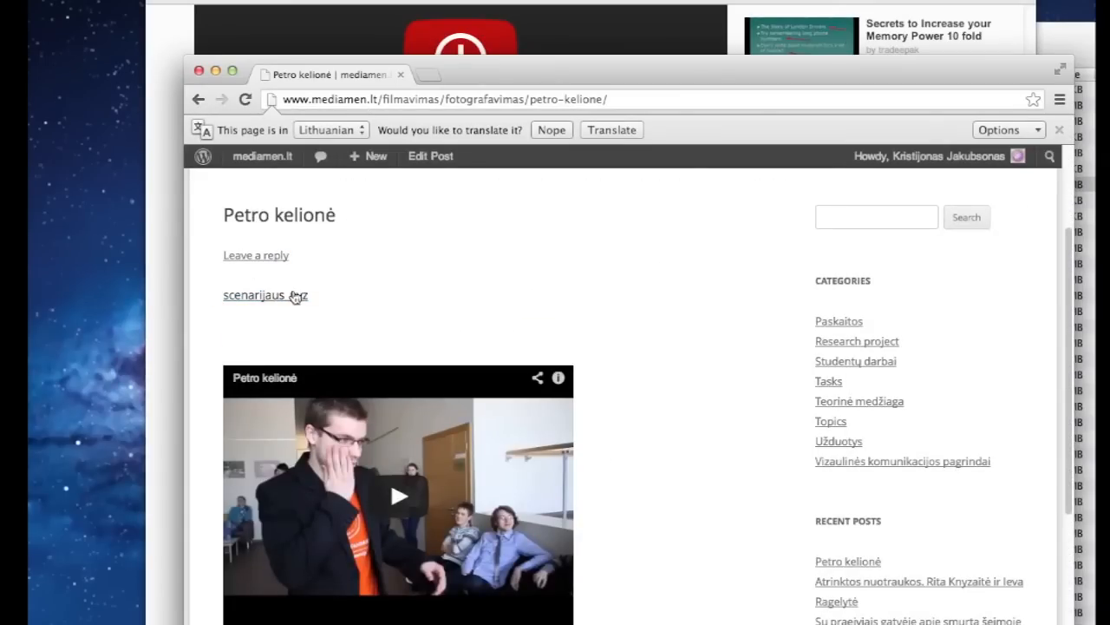
scroll(436, 262, "down", 2)
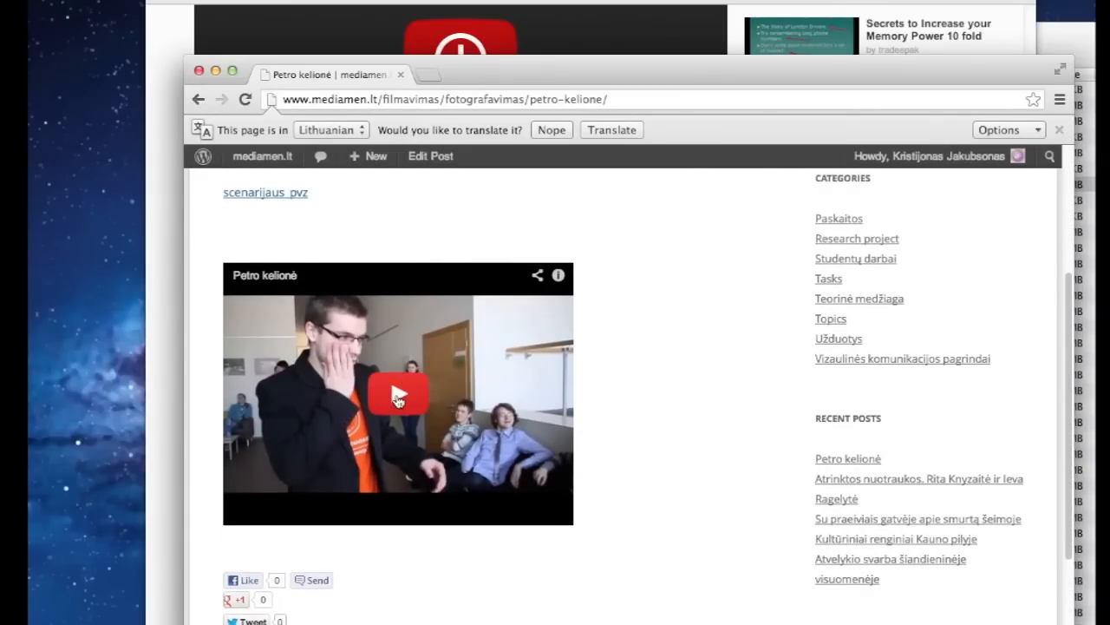
left_click(398, 399)
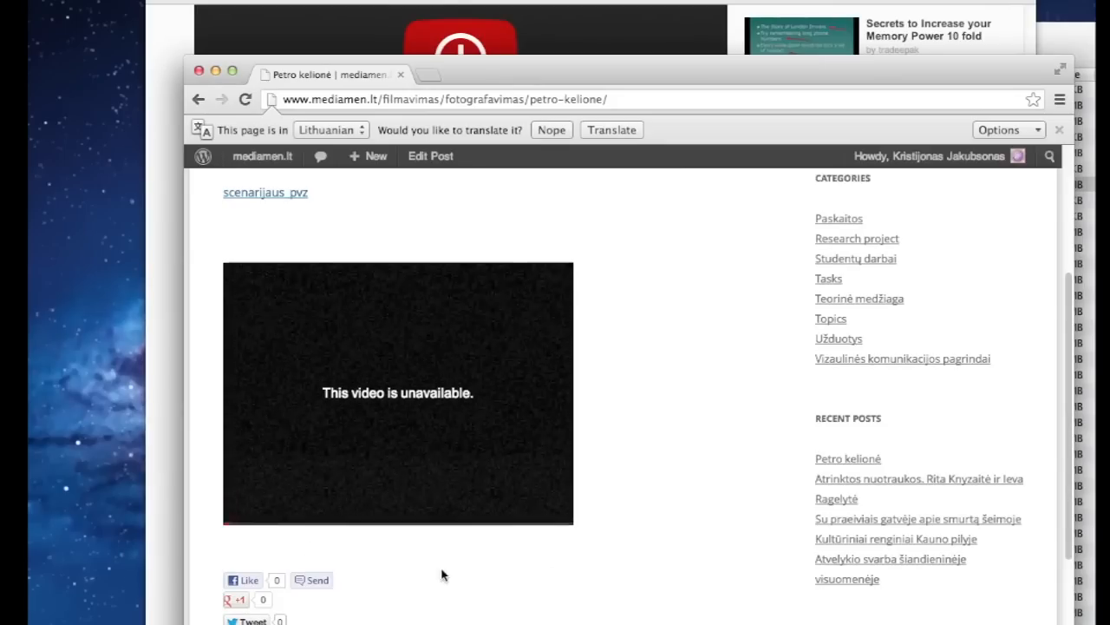
Move the browser window higher and scroll over the published post, where the player reads 'This video is unavailable'
scroll(441, 573, "up", 5)
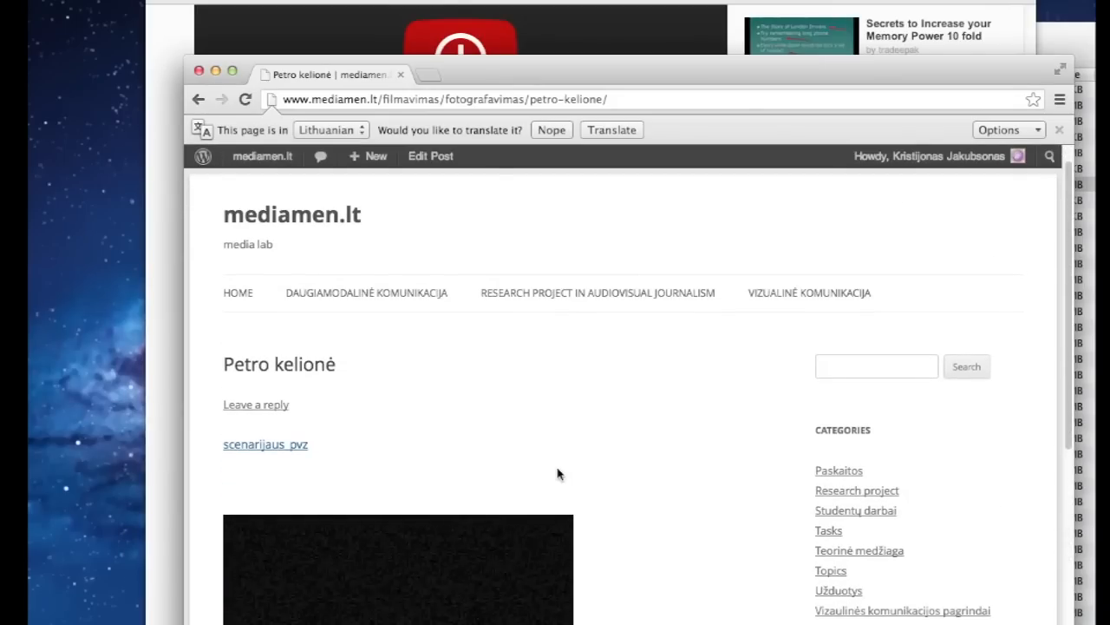
left_click_drag(654, 68, 650, 0)
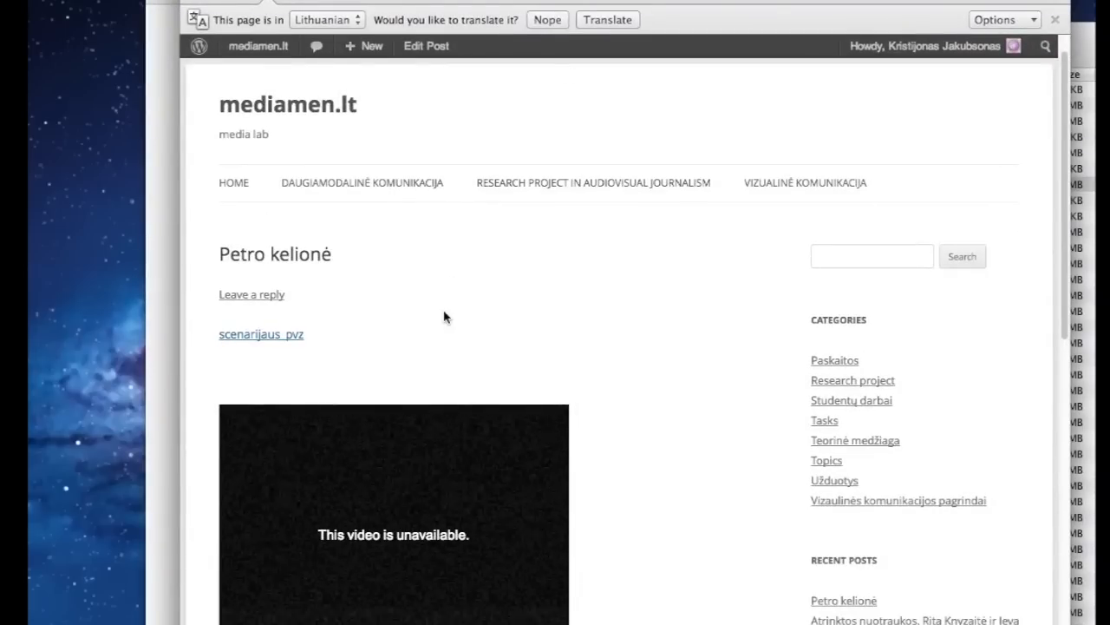
scroll(300, 318, "down", 4)
scroll(278, 356, "up", 5)
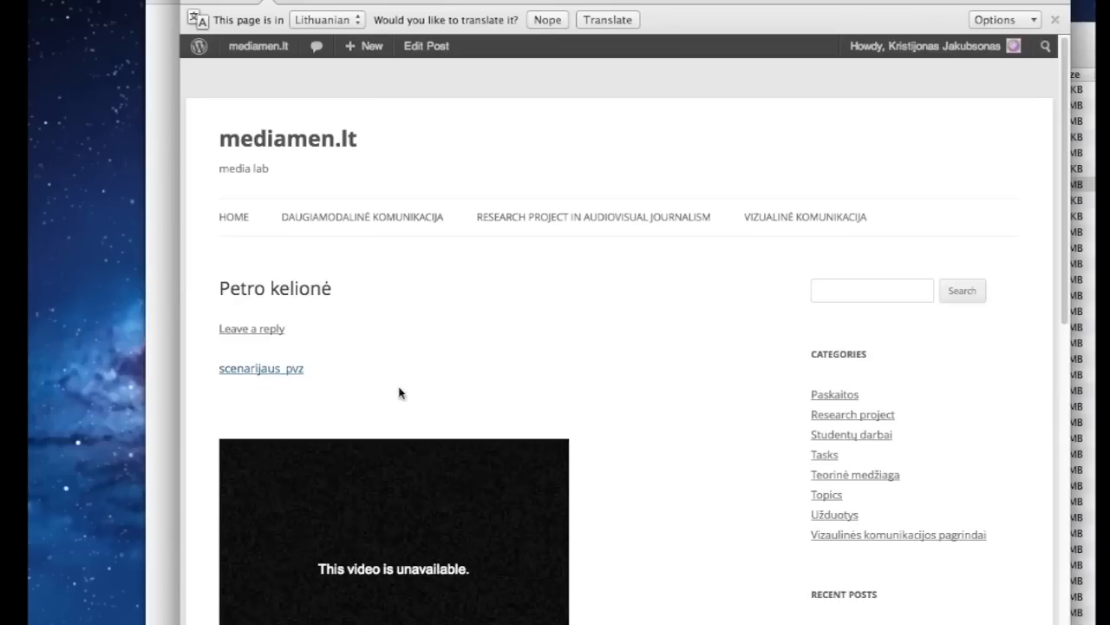
scroll(442, 407, "down", 3)
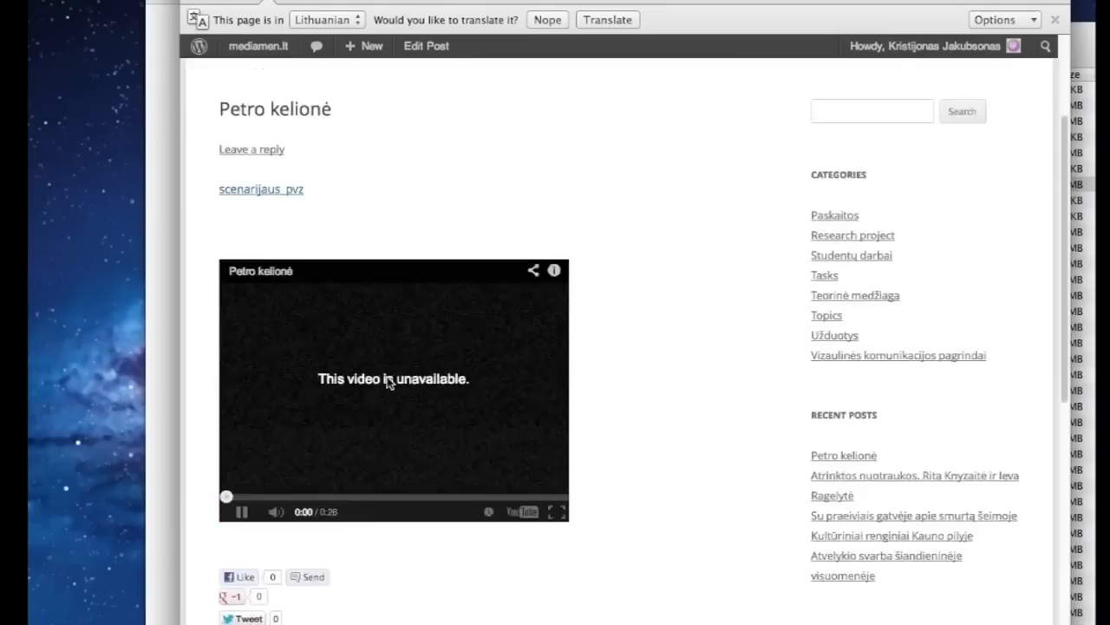
scroll(390, 382, "up", 3)
scroll(636, 345, "down", 10)
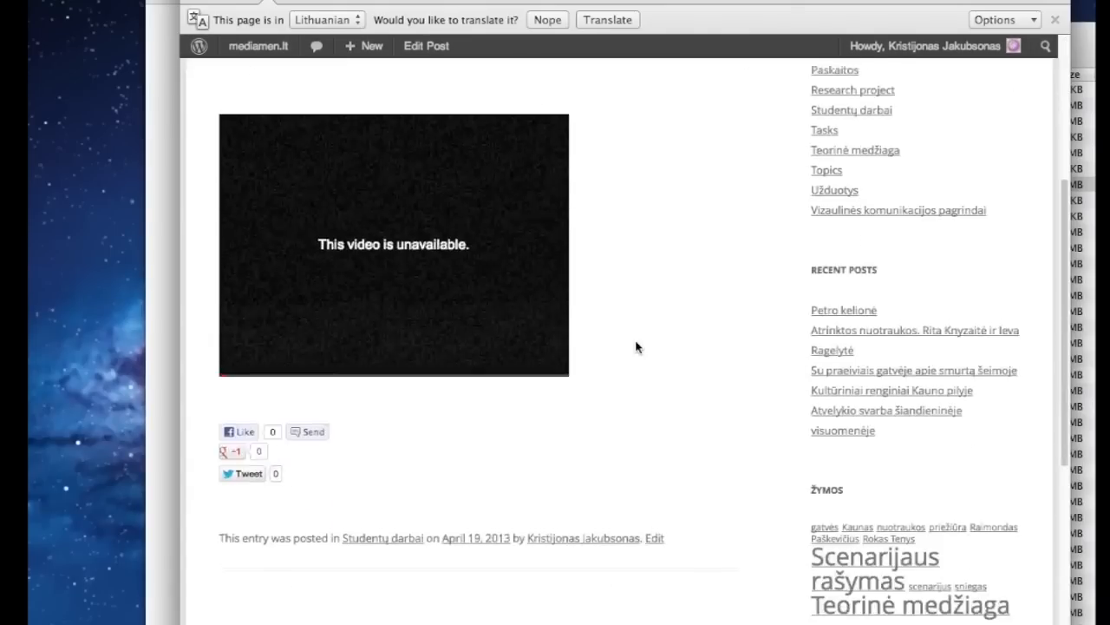
scroll(637, 345, "up", 10)
scroll(637, 347, "down", 3)
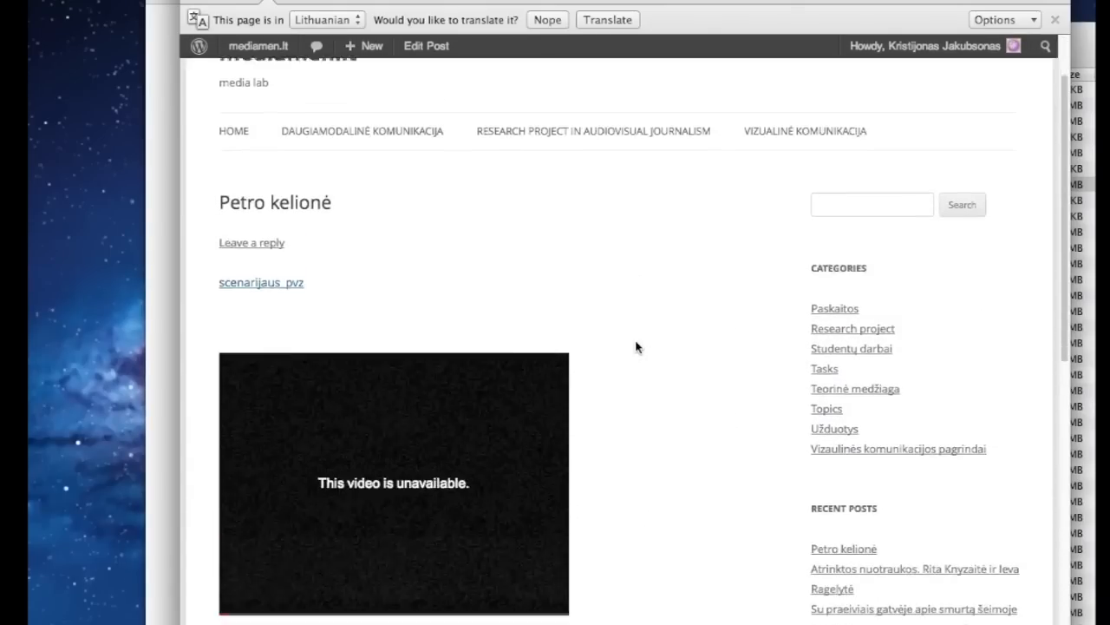